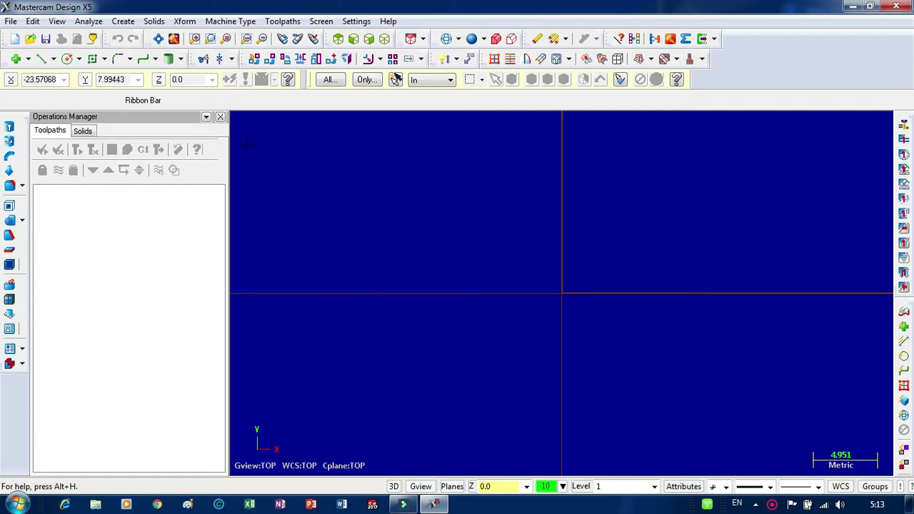
Draw a vertical line 5 mm up from the origin.
left_click(44, 60)
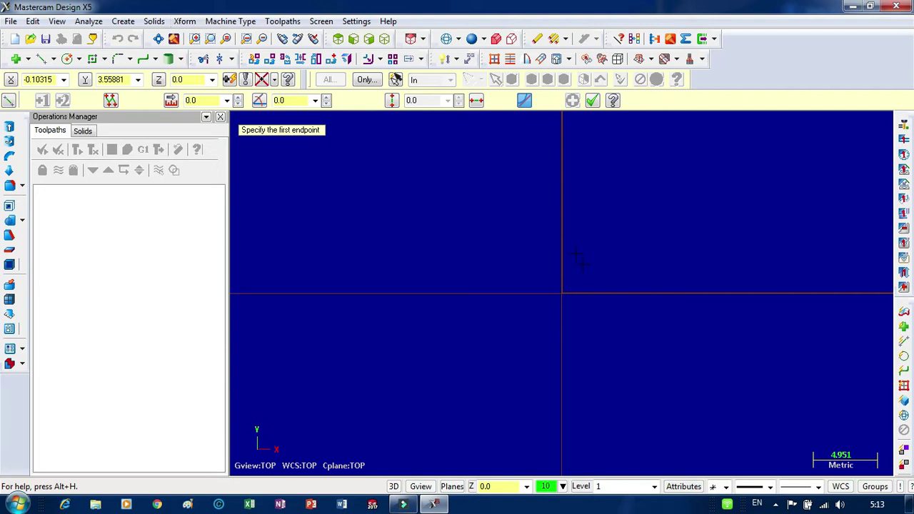
left_click(562, 294)
left_click(562, 241)
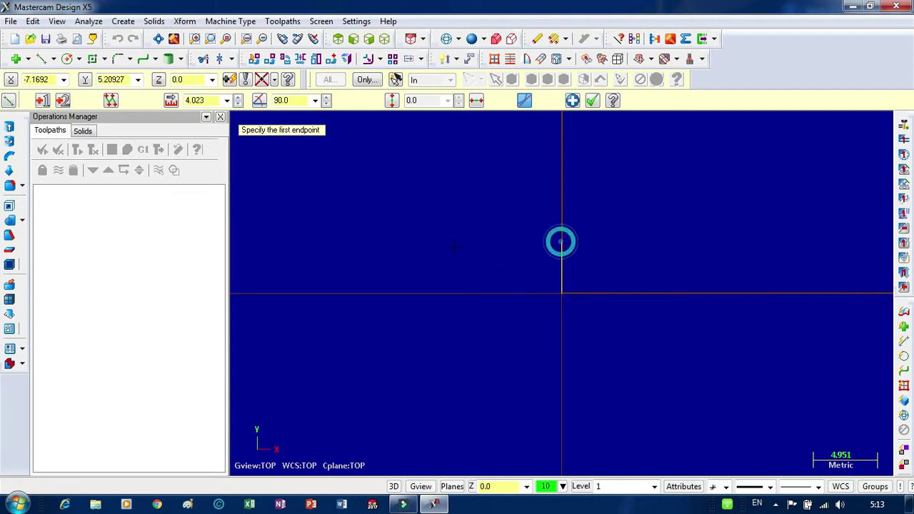
left_click(205, 100)
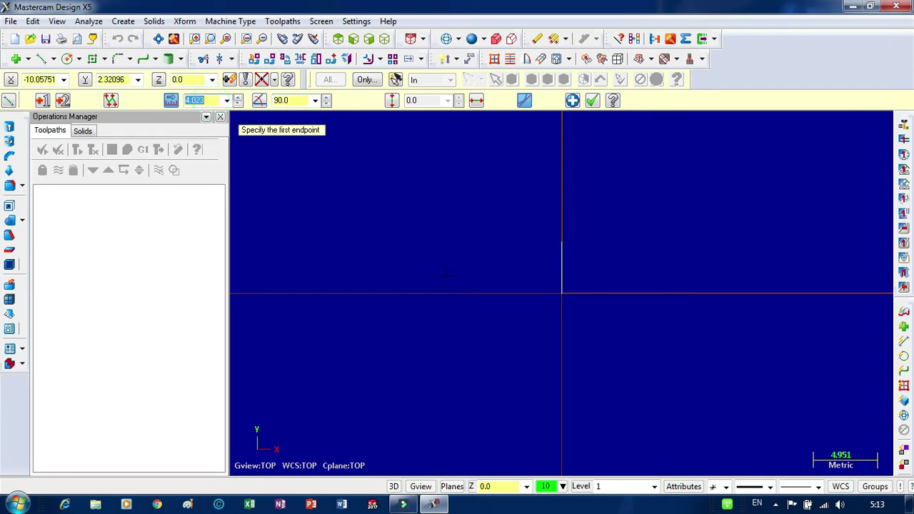
key("Return")
Draw a horizontal line 12 mm to the left from the top of the vertical line.
left_click(561, 230)
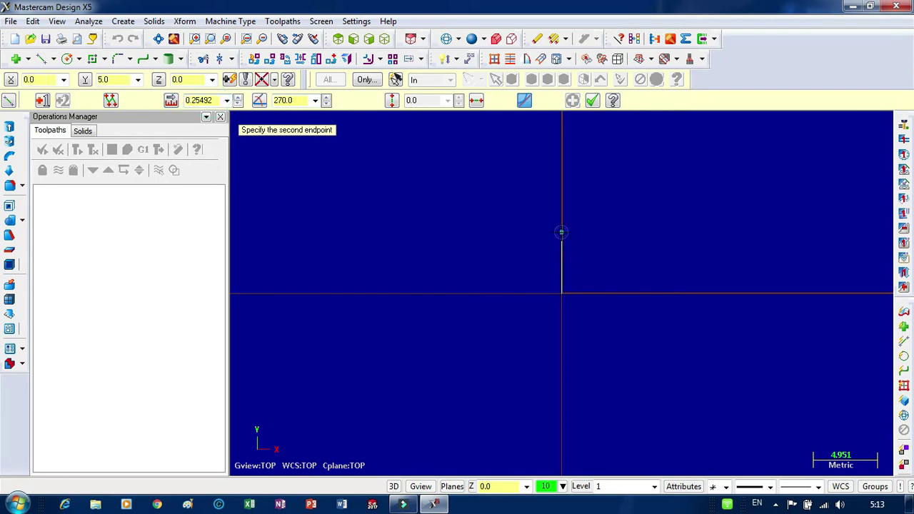
left_click(459, 228)
left_click(203, 100)
type("12")
key("Return")
scroll(668, 271, "down", 5)
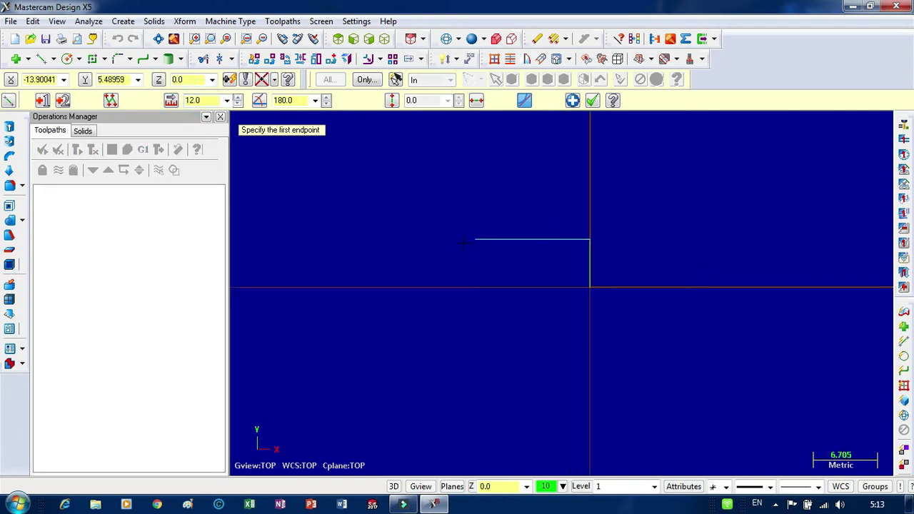
Draw a vertical line 2 mm down from the left end of the 12 mm line.
left_click(474, 240)
left_click(475, 258)
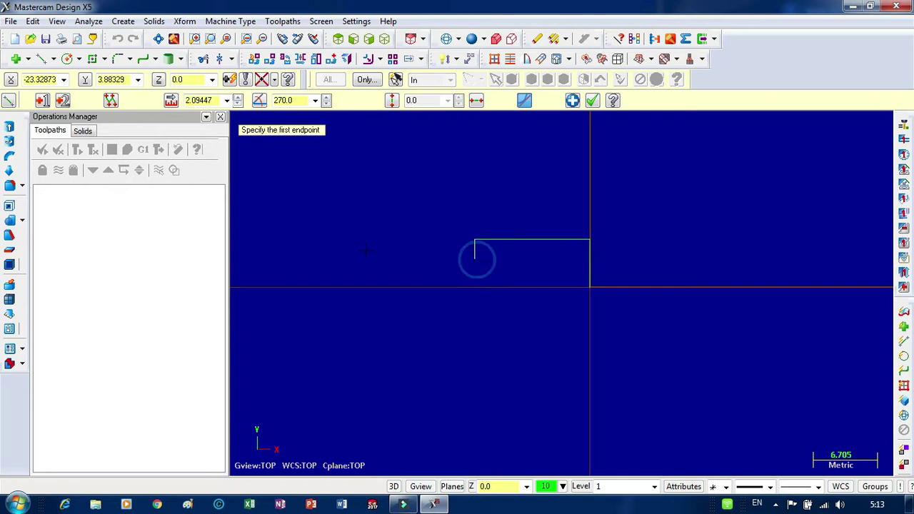
left_click(202, 100)
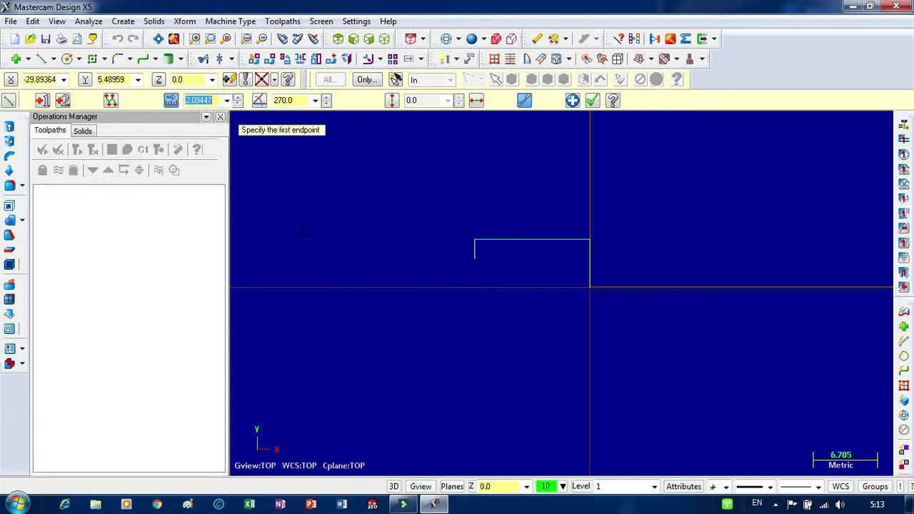
type("3")
key("Return")
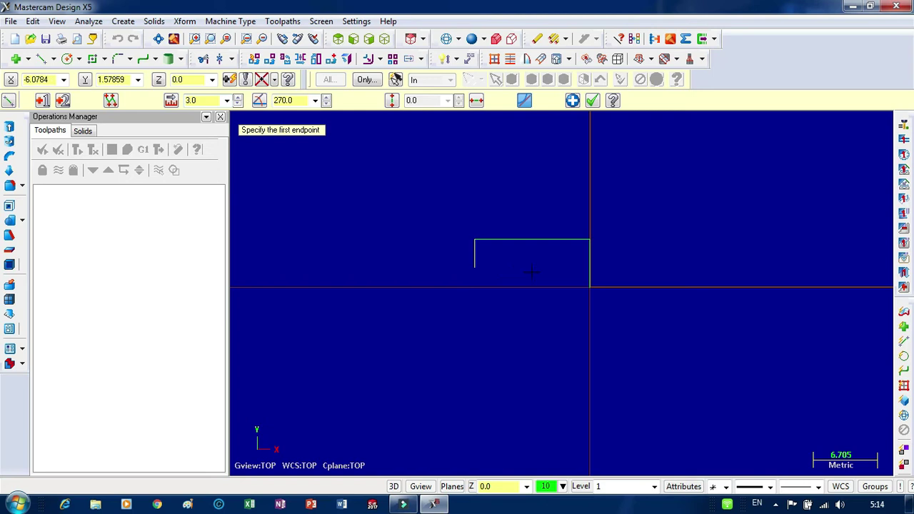
left_click(200, 100)
Form the groove with a 3 mm line to the left and a 5 mm vertical line up from its end.
left_click(472, 259)
left_click(401, 258)
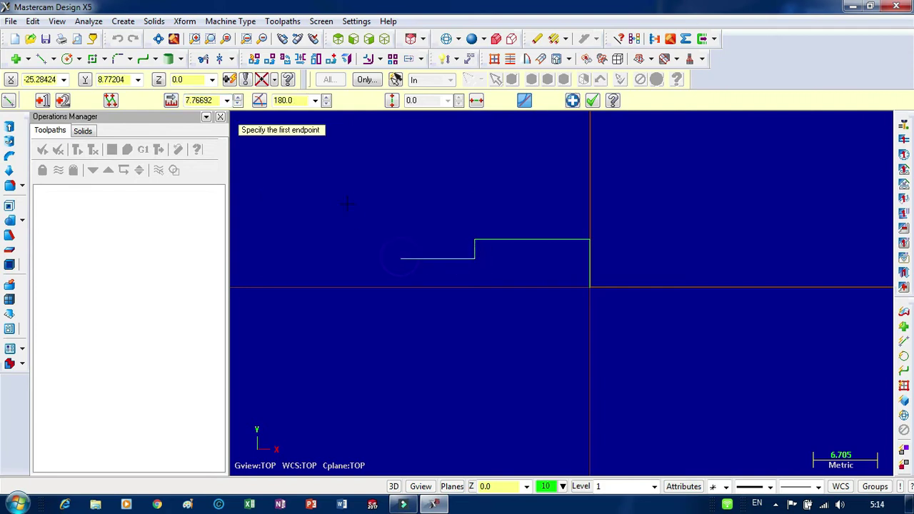
left_click(205, 100)
type("3")
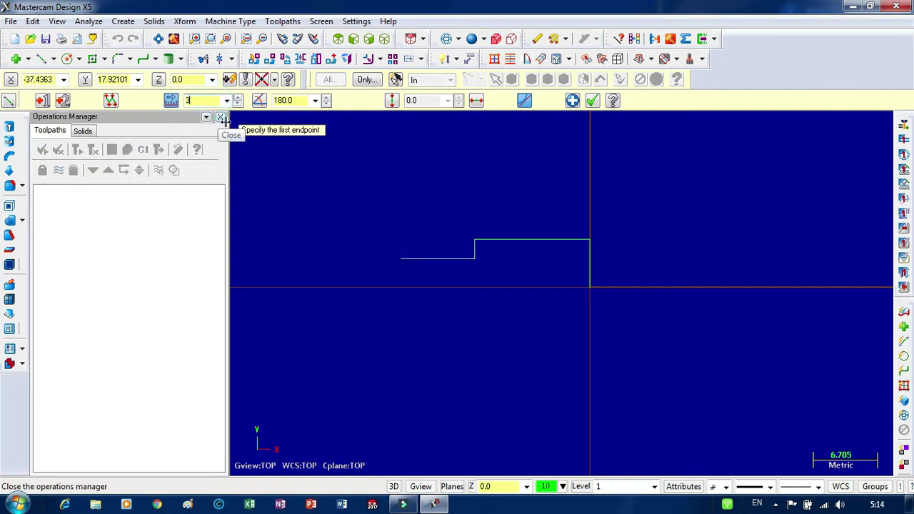
key("Return")
left_click(446, 259)
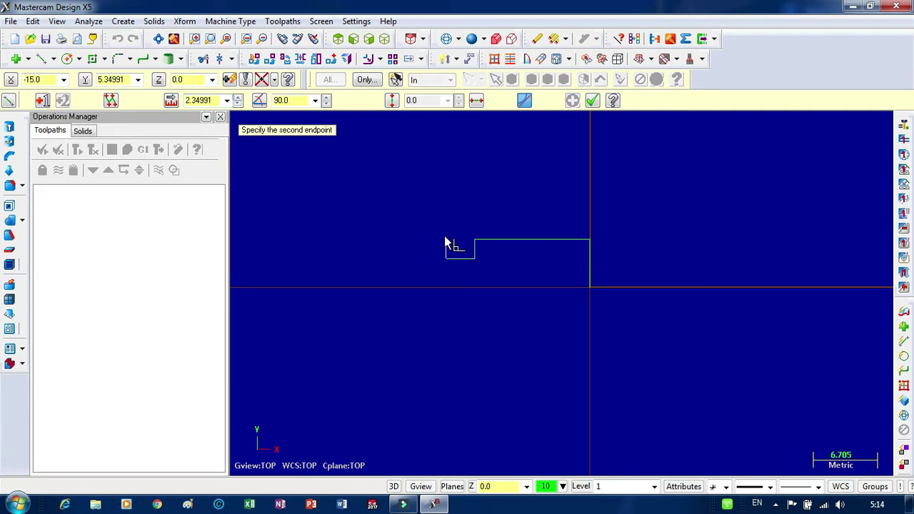
left_click(446, 234)
left_click(207, 99)
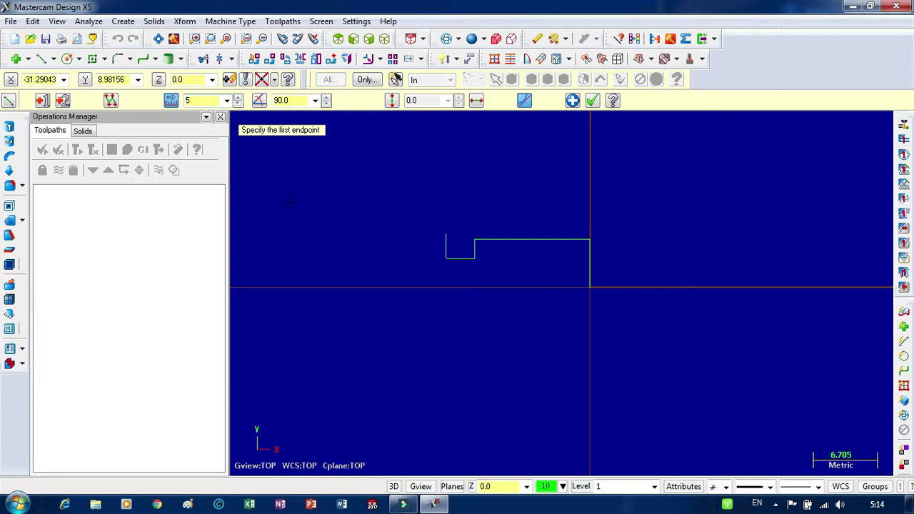
Draw a horizontal line 40 mm to the left from the top of the 5 mm groove wall.
scroll(569, 243, "down", 4)
scroll(658, 258, "down", 6)
scroll(456, 230, "up", 4)
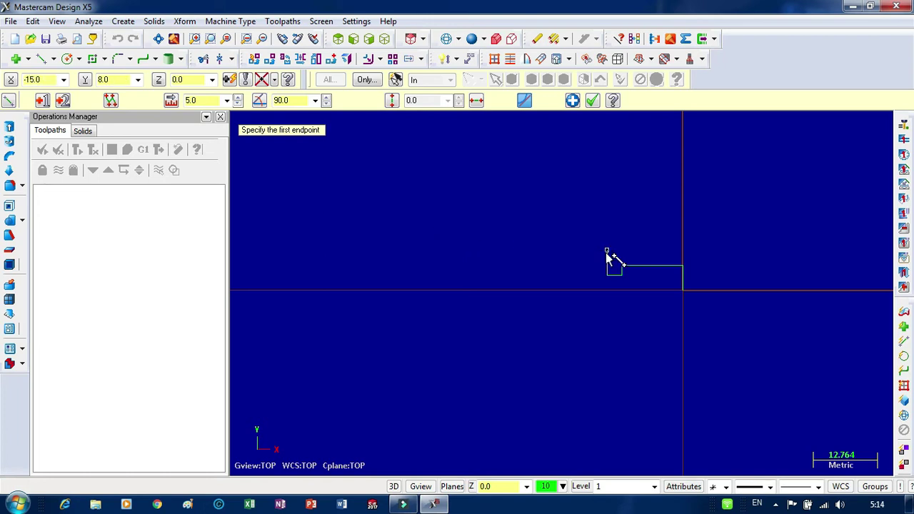
left_click(607, 250)
left_click(428, 250)
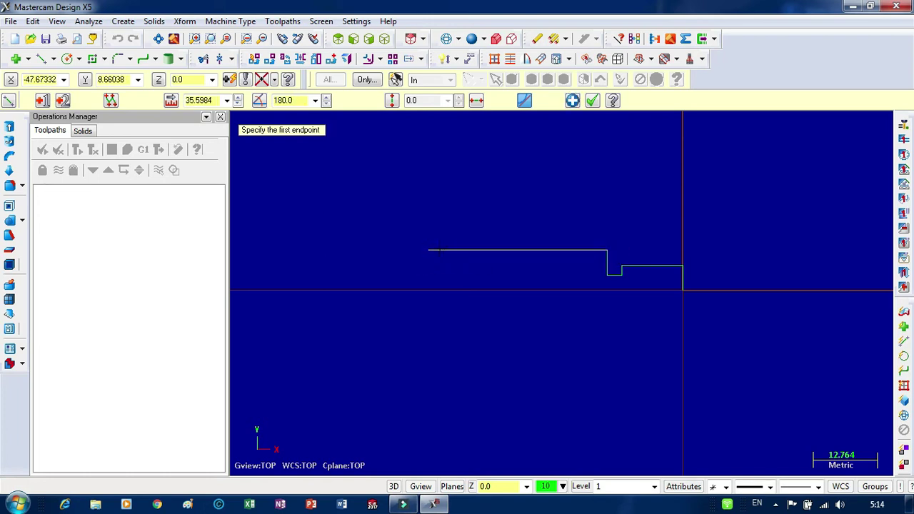
key("l")
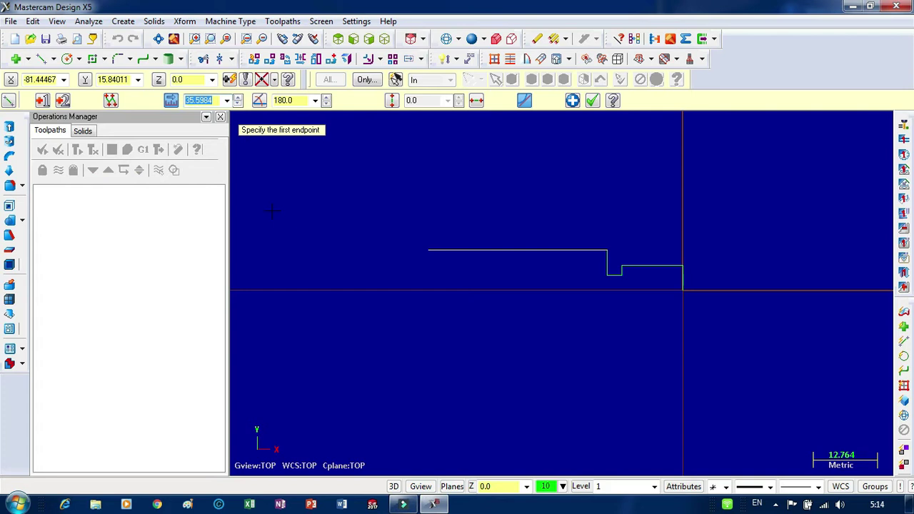
Draw a 3 mm vertical line up from the 40 mm line's left end, and join its top to that line's right end with a sloping line.
left_click(406, 250)
left_click(404, 237)
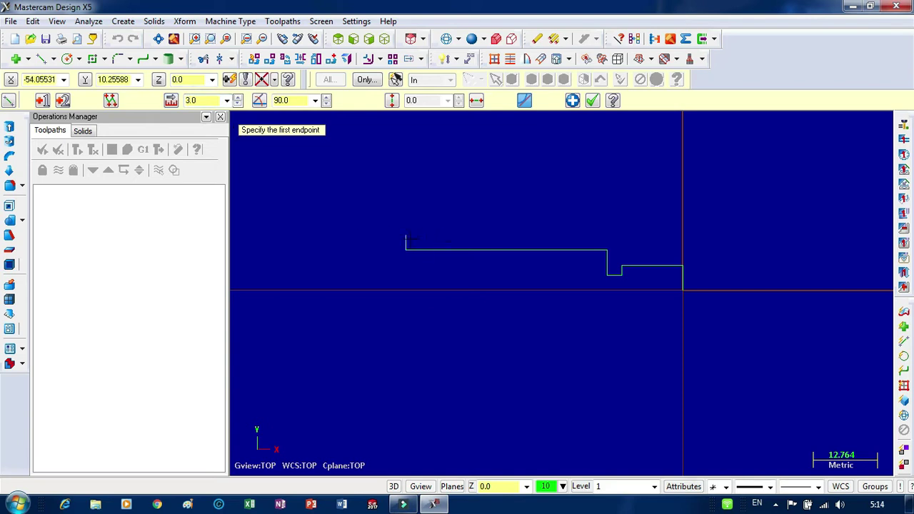
left_click(405, 235)
scroll(610, 247, "up", 1)
scroll(608, 245, "up", 2)
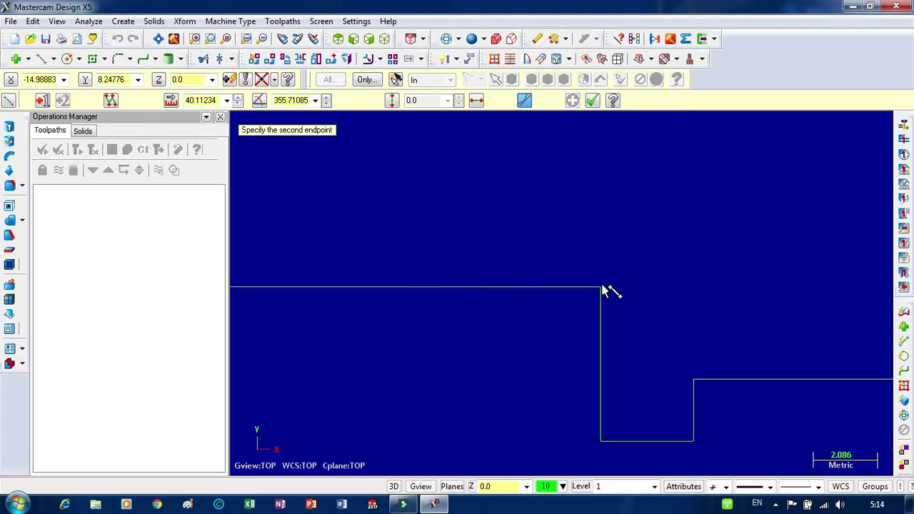
scroll(601, 296, "up", 1)
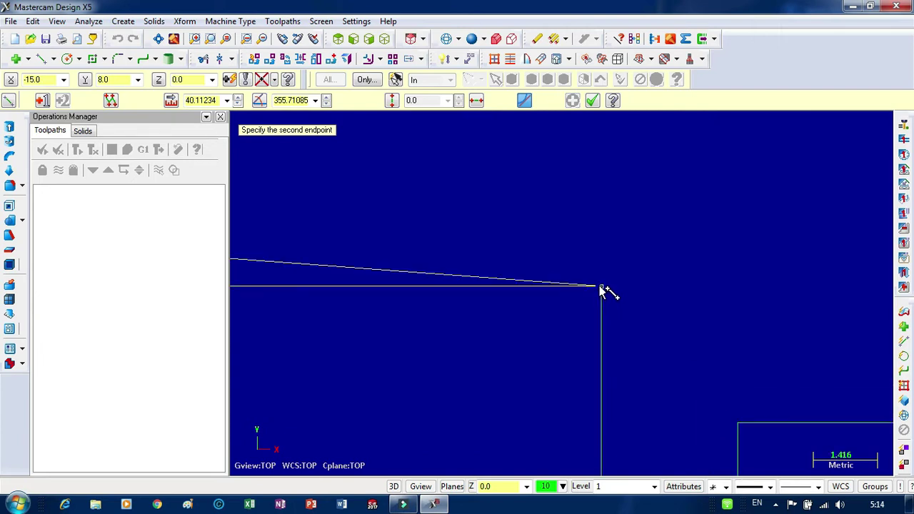
left_click(601, 287)
Draw a vertical line 2 mm up from the upper end of the sloping line.
scroll(662, 267, "down", 3)
scroll(662, 267, "down", 1)
scroll(517, 299, "up", 2)
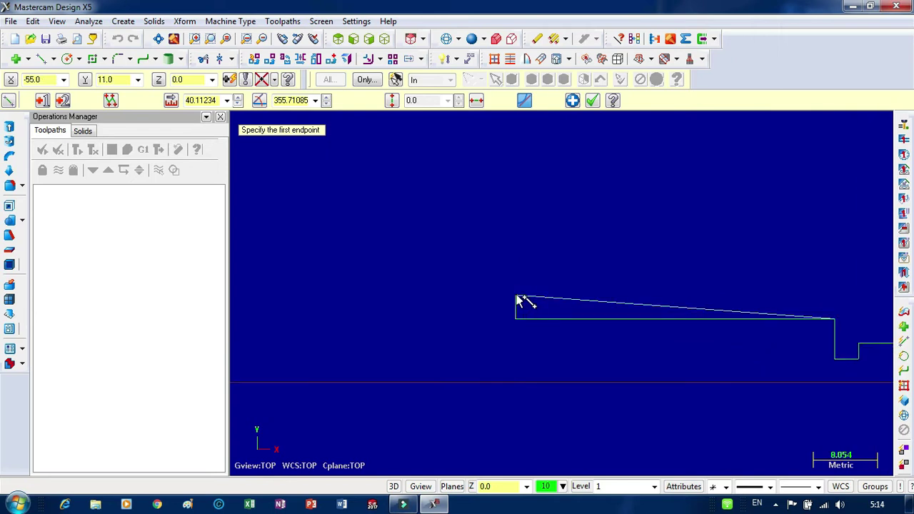
scroll(517, 303, "up", 2)
left_click(514, 302)
left_click(515, 278)
left_click(215, 101)
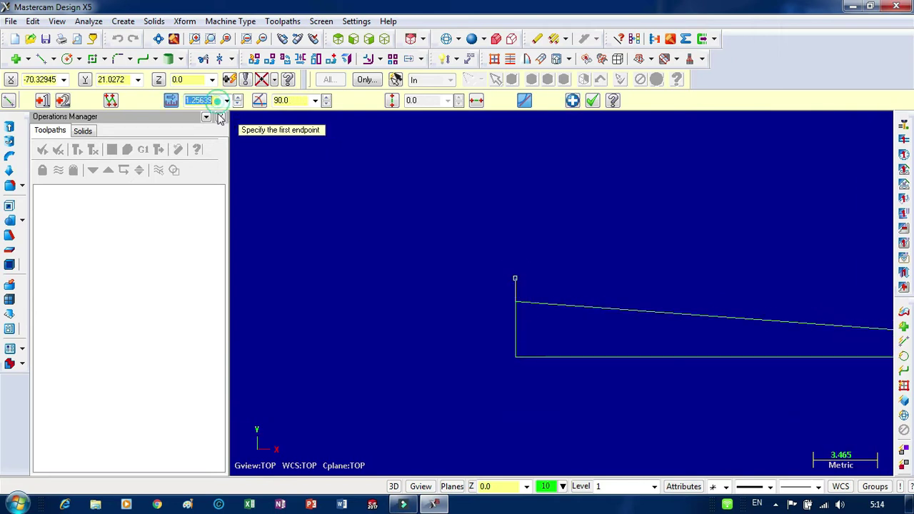
type("2")
key("Return")
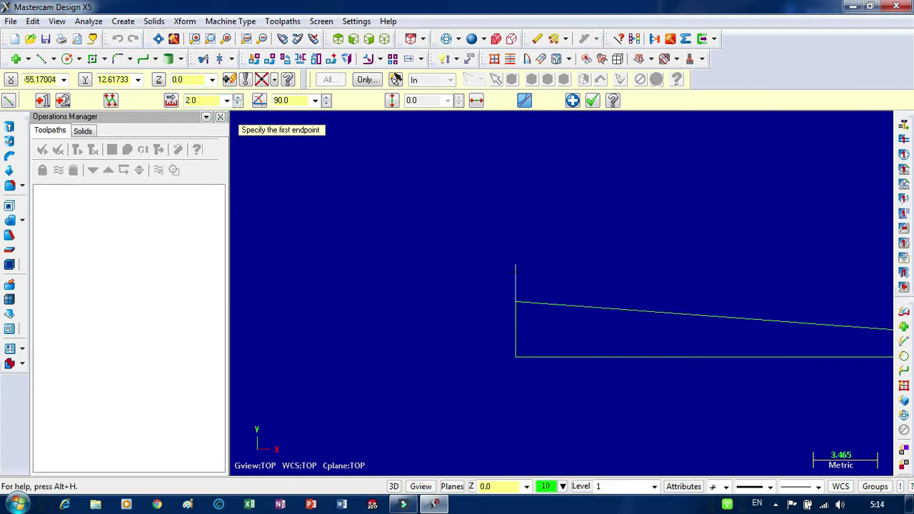
Draw a 3 mm horizontal line to the left from the top of the 2 mm line, and a 4 mm vertical line up from its end.
left_click(514, 266)
left_click(455, 265)
left_click(206, 100)
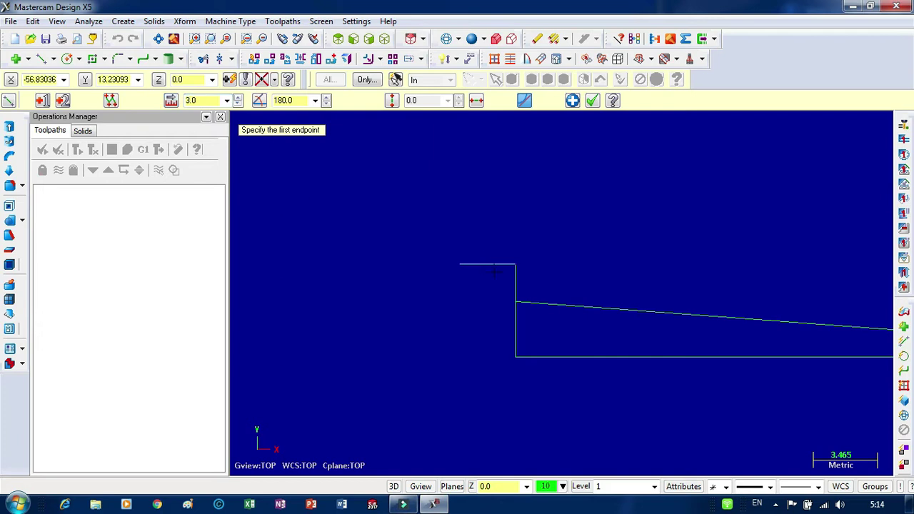
left_click(459, 265)
left_click(459, 225)
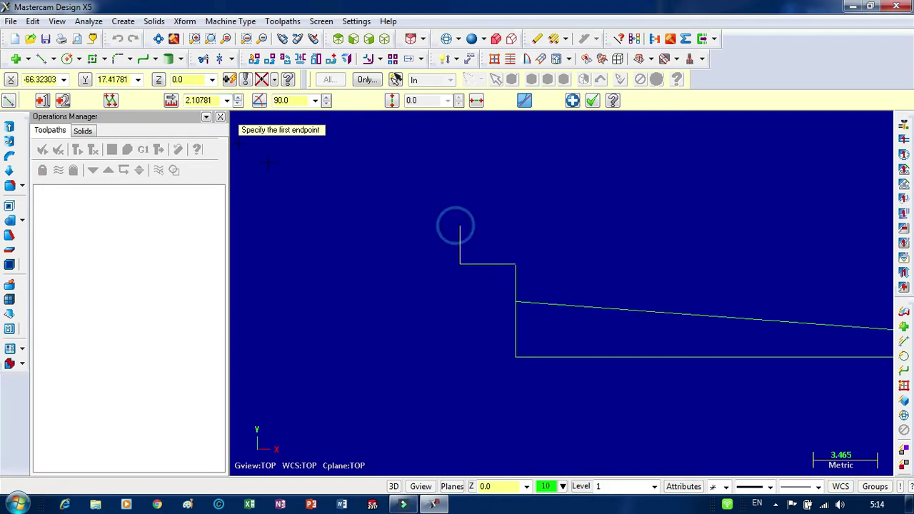
left_click(206, 100)
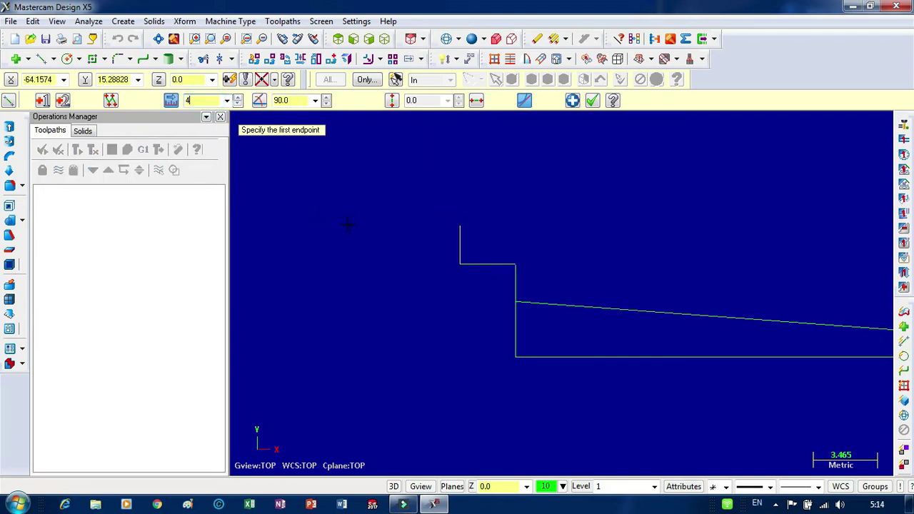
Close the upper recess with a 3 mm horizontal line to the right and a 2 mm vertical line up from its end.
left_click(459, 191)
left_click(506, 190)
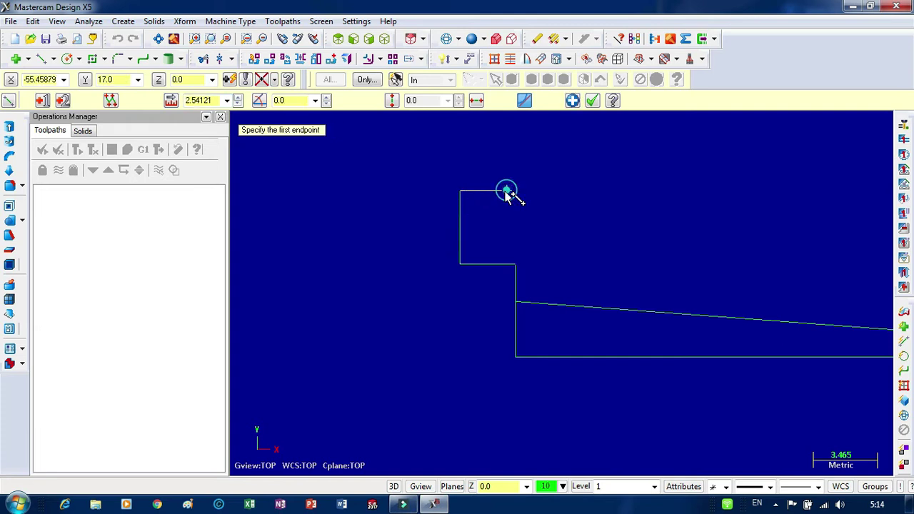
left_click(205, 100)
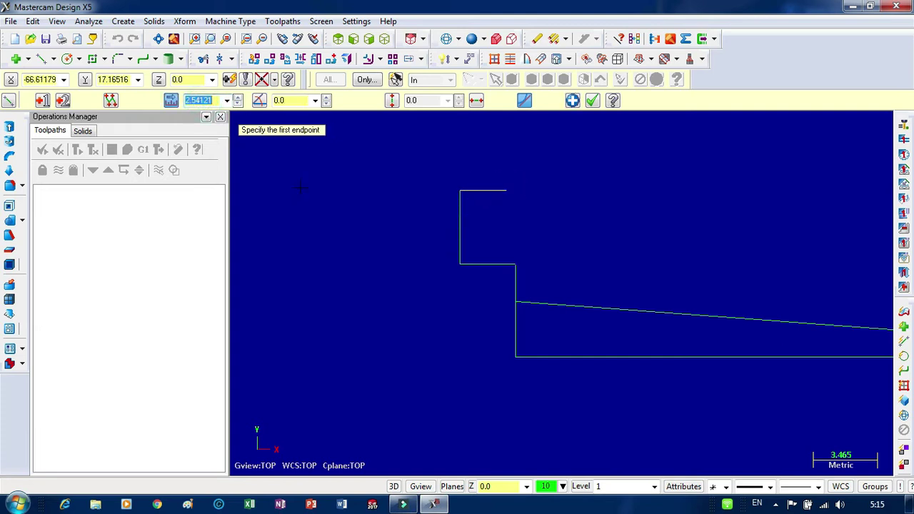
scroll(510, 217, "up", 1)
left_click(516, 181)
left_click(516, 163)
left_click(193, 100)
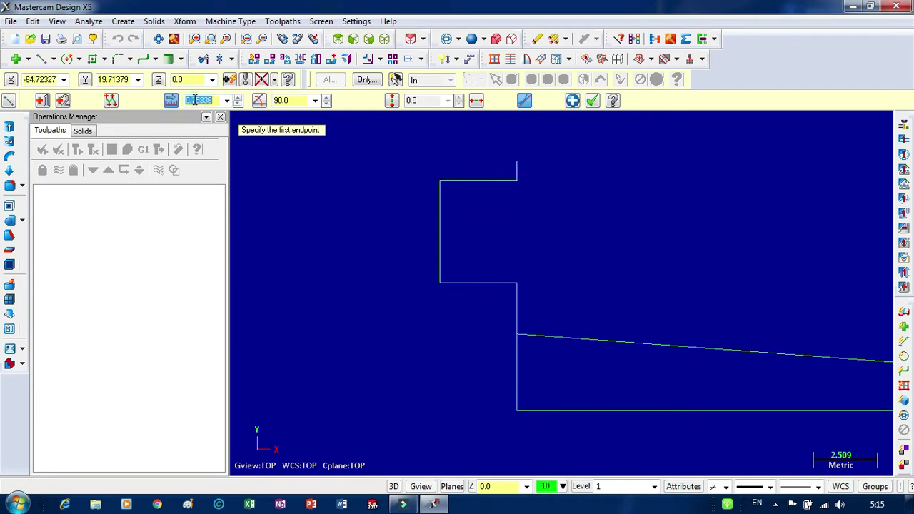
Draw a horizontal line 15 mm to the left from the top of the last 2 mm vertical line.
scroll(411, 254, "down", 1)
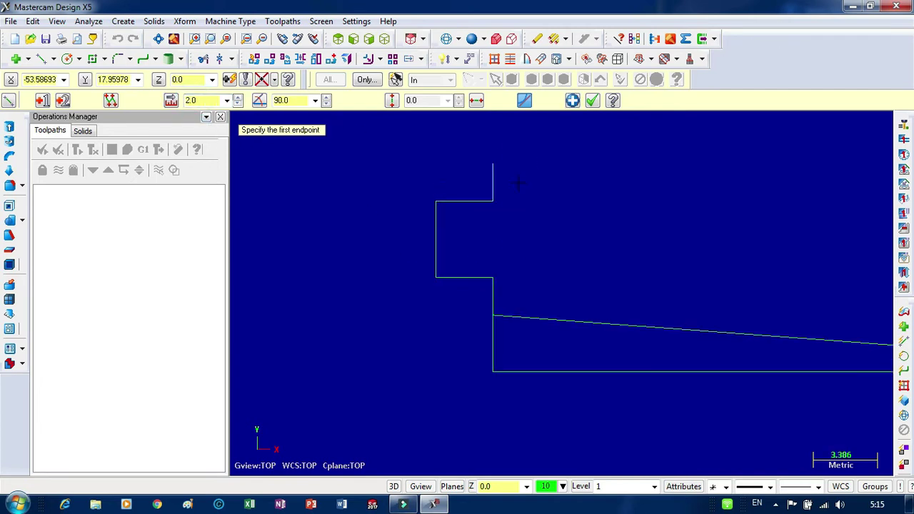
left_click(493, 164)
left_click(302, 170)
scroll(540, 294, "down", 3)
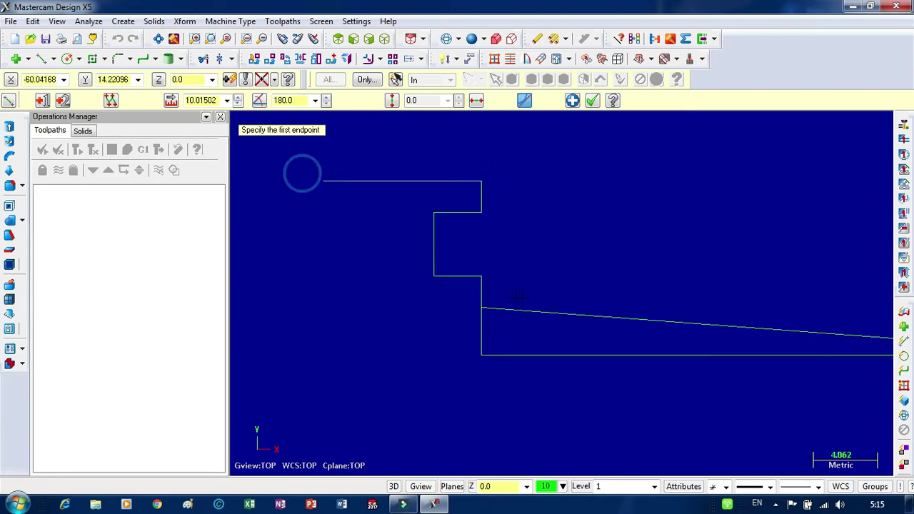
scroll(770, 353, "down", 3)
scroll(749, 367, "up", 1)
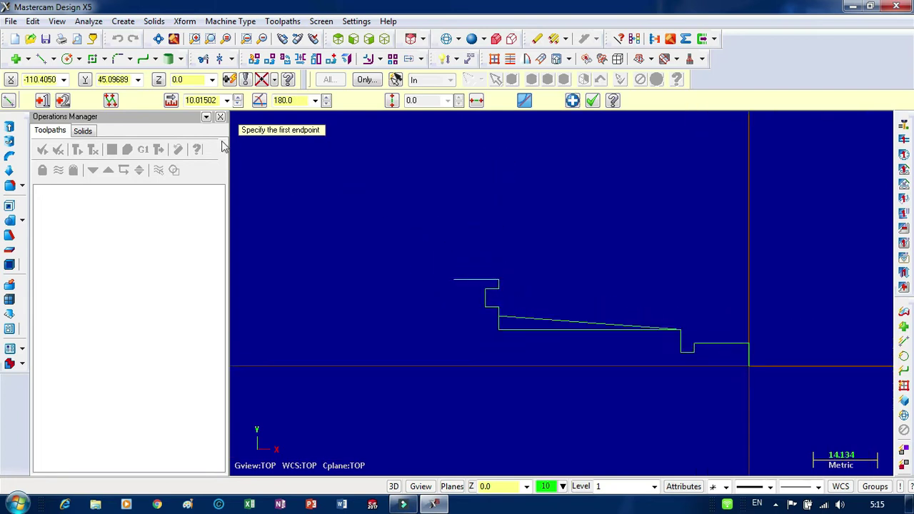
left_click(209, 101)
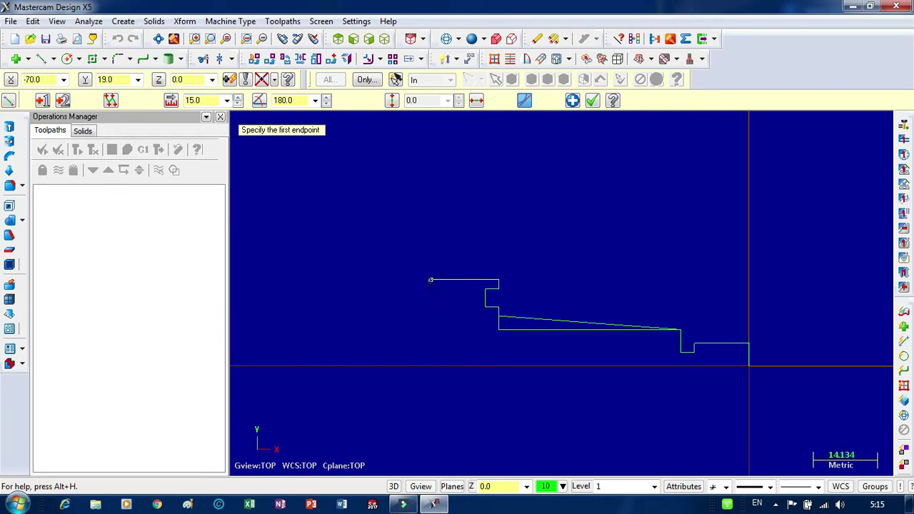
Draw a vertical line about 27 mm down from the 15 mm line's left end, and a line about 81 mm left from the origin crossing it.
left_click(430, 280)
left_click(431, 402)
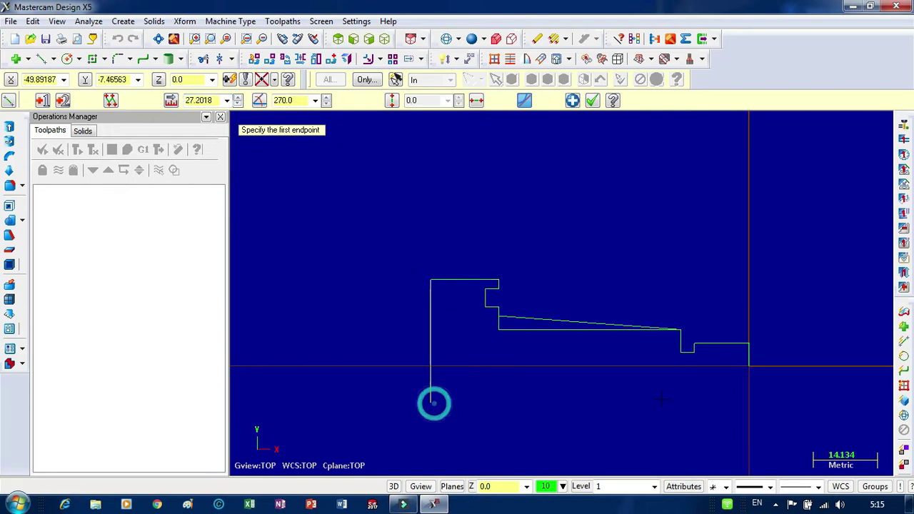
left_click(748, 366)
left_click(381, 365)
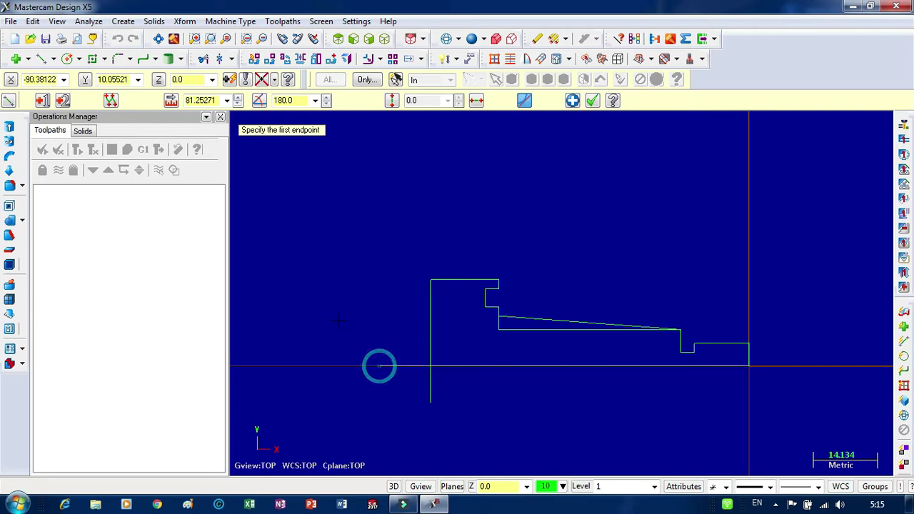
Trim the overhanging ends of the base and left-side lines, and remove the horizontal and short vertical lines beneath the slope.
left_click(204, 59)
left_click(103, 99)
scroll(398, 364, "up", 1)
left_click(395, 362)
left_click(435, 408)
scroll(457, 386, "down", 2)
scroll(478, 365, "up", 1)
left_click(473, 352)
scroll(428, 300, "down", 1)
scroll(346, 254, "up", 1)
scroll(347, 254, "up", 3)
scroll(457, 207, "down", 3)
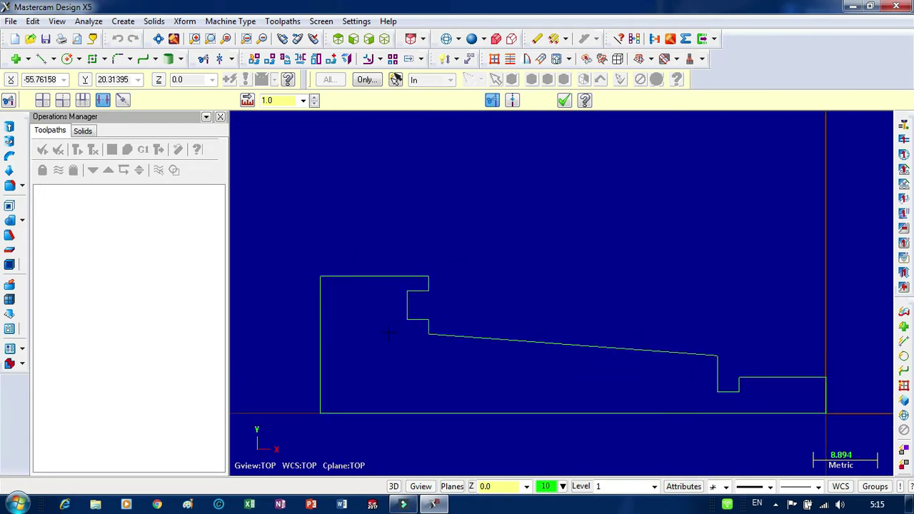
Fillet the two inner corners of the upper recess with a 1 mm radius.
left_click(120, 58)
left_click(169, 100)
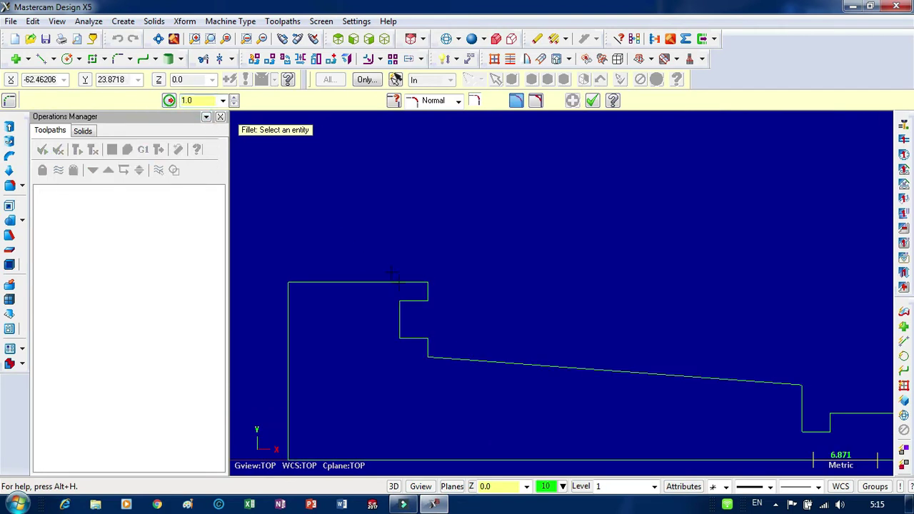
left_click(411, 301)
left_click(400, 308)
left_click(401, 325)
left_click(412, 337)
Fillet the recess's lower outer corner and the corner where the short vertical line meets the slope, both with a 1 mm radius.
scroll(371, 329, "down", 1)
scroll(374, 327, "down", 1)
left_click(408, 335)
left_click(413, 341)
scroll(462, 315, "down", 4)
scroll(419, 359, "up", 8)
left_click(448, 337)
left_click(450, 343)
scroll(568, 300, "down", 6)
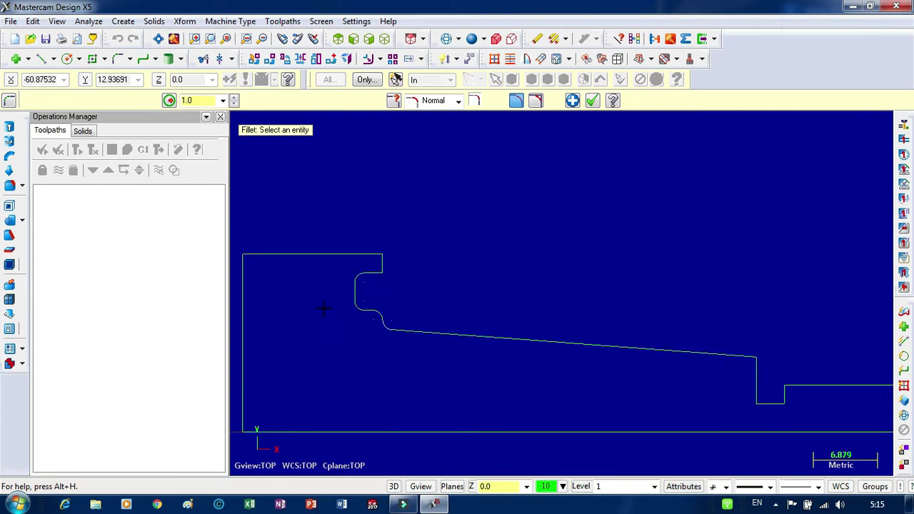
Chamfer the slope's lower corner at the edge of the groove, using the 1 Distance method with 1 mm.
scroll(568, 301, "up", 2)
scroll(490, 258, "down", 1)
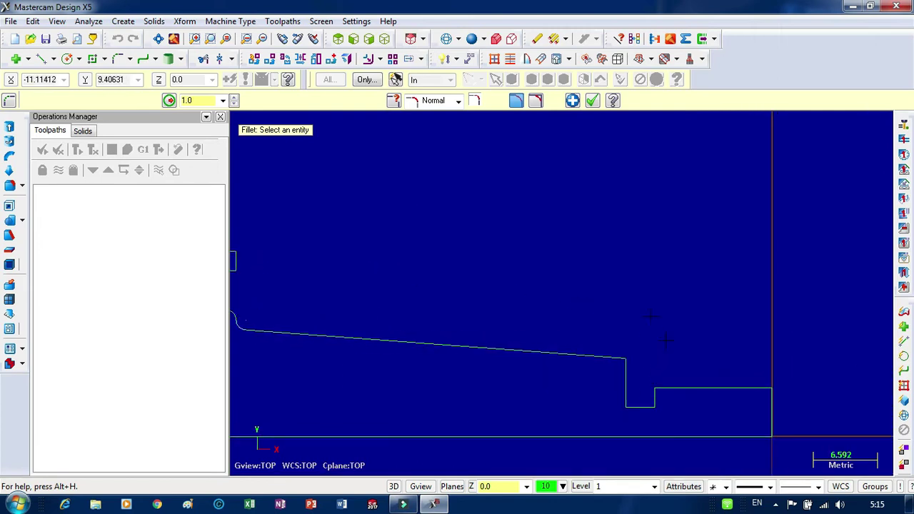
scroll(489, 258, "down", 1)
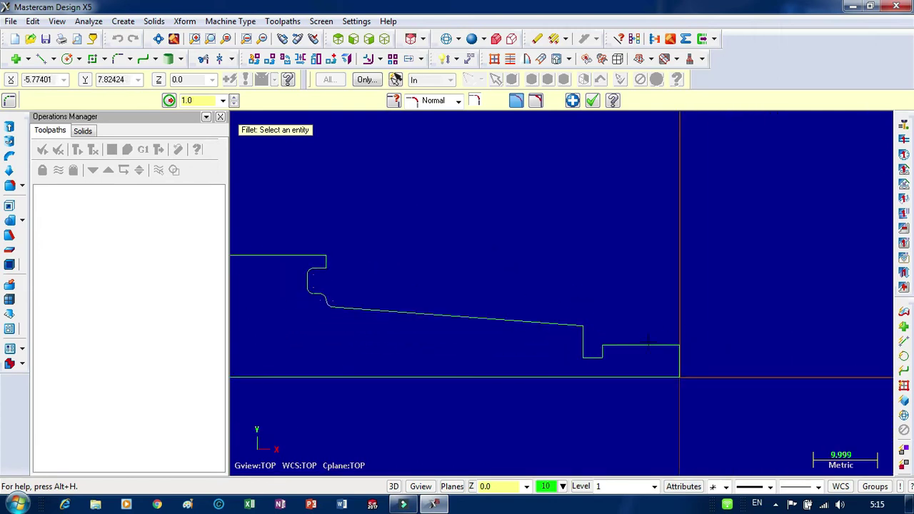
left_click(129, 59)
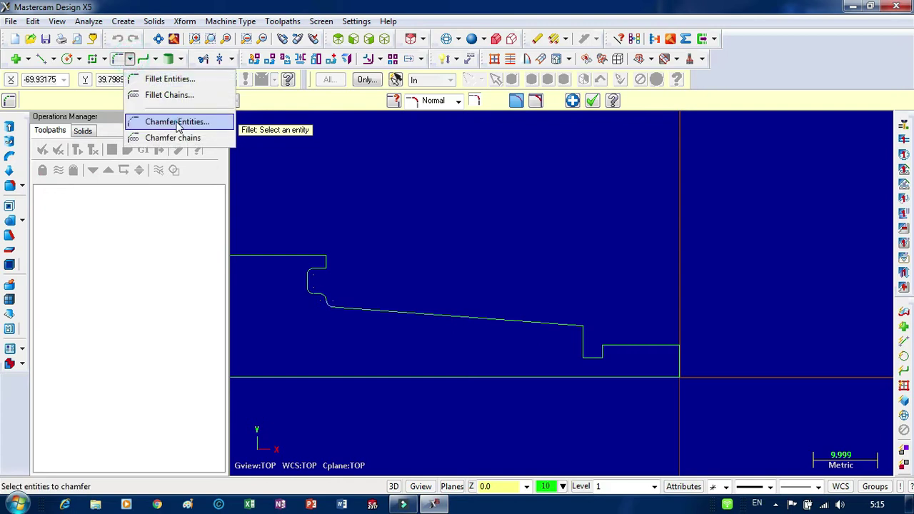
left_click(177, 122)
scroll(605, 286, "up", 2)
left_click(113, 100)
scroll(589, 295, "down", 2)
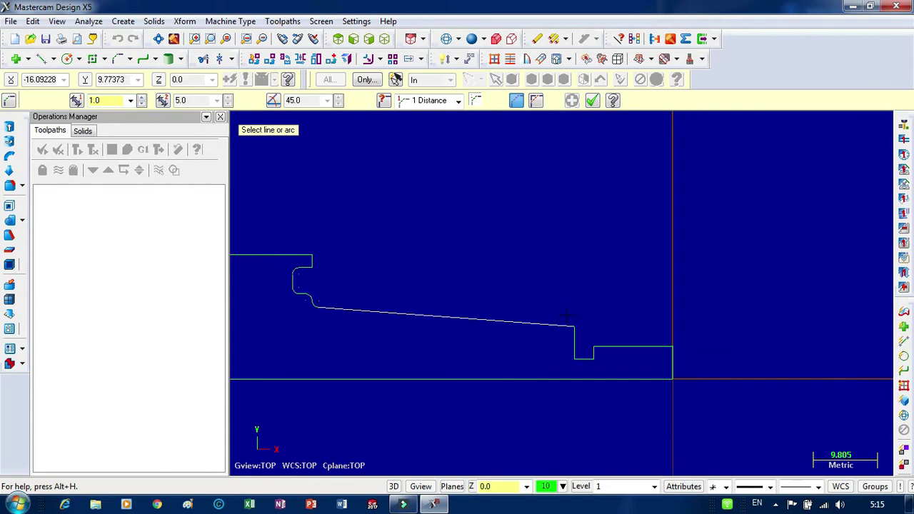
scroll(549, 341, "up", 5)
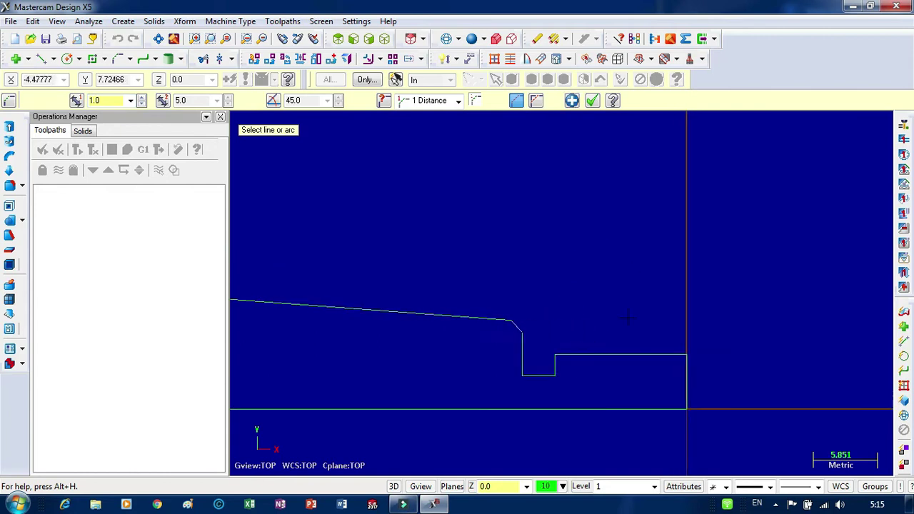
Chamfer both upper corners of the short end step beside the groove by 1 mm.
left_click(531, 367)
left_click(524, 382)
left_click(682, 365)
left_click(717, 391)
scroll(704, 278, "down", 6)
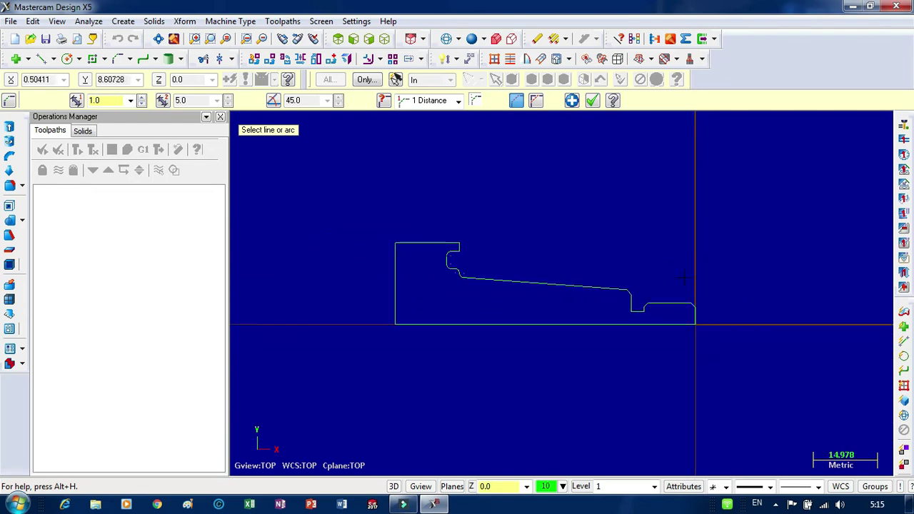
left_click(593, 102)
Mirror the whole half-profile as a copy about the horizontal axis at Y 0.0.
scroll(613, 250, "up", 1)
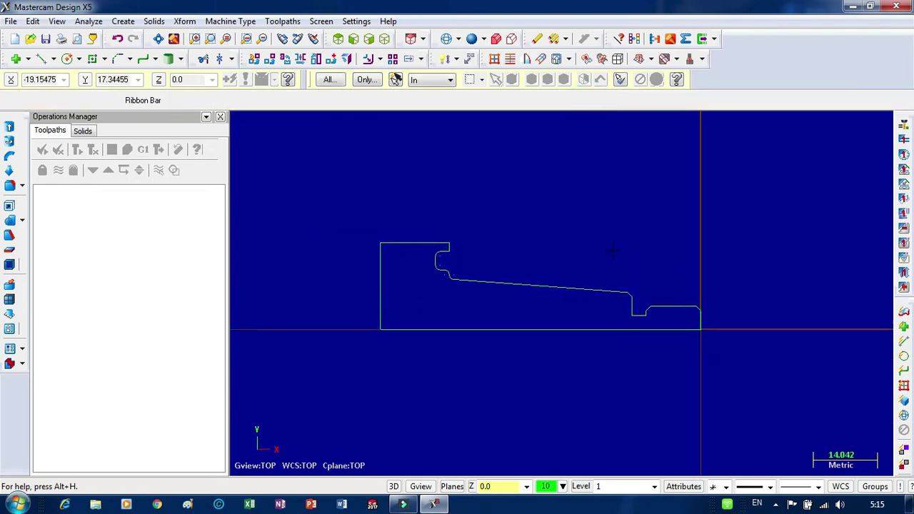
scroll(622, 225, "down", 2)
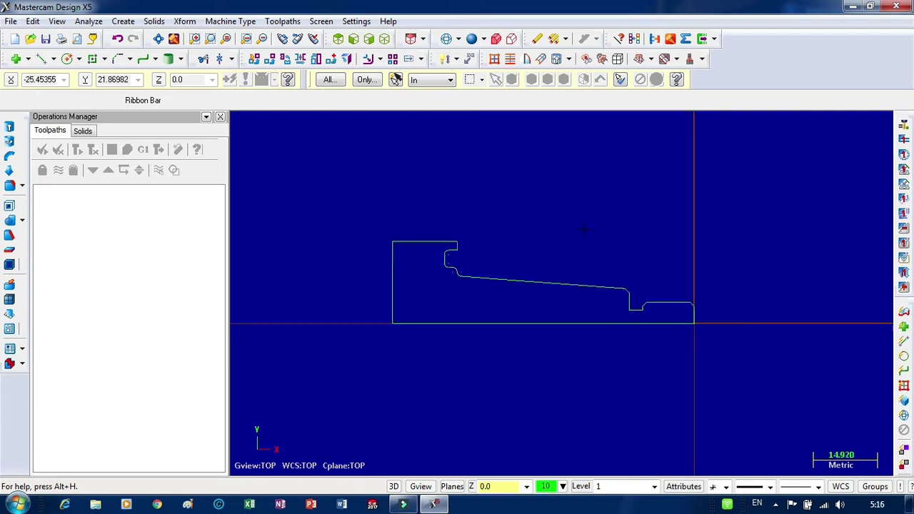
left_click(285, 59)
left_click_drag(384, 221, 750, 379)
scroll(548, 341, "down", 2)
scroll(549, 341, "down", 1)
key("Return")
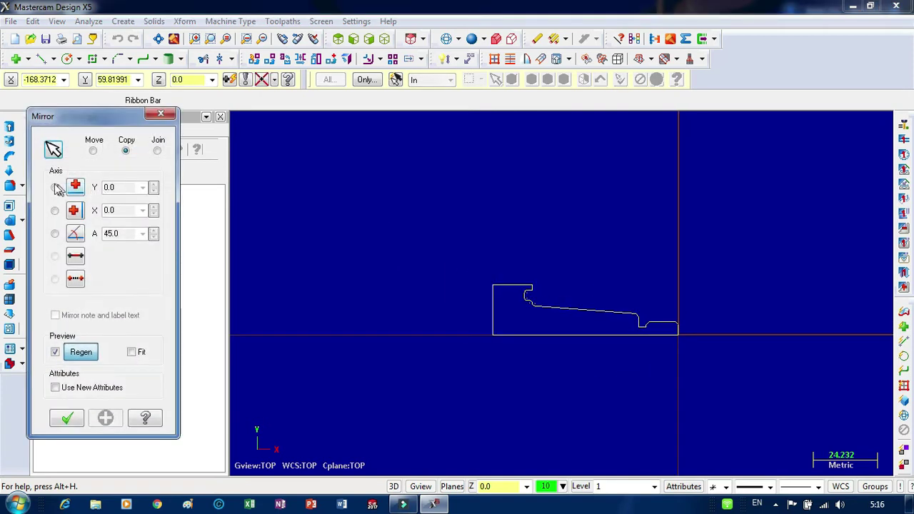
left_click(55, 188)
scroll(311, 294, "down", 1)
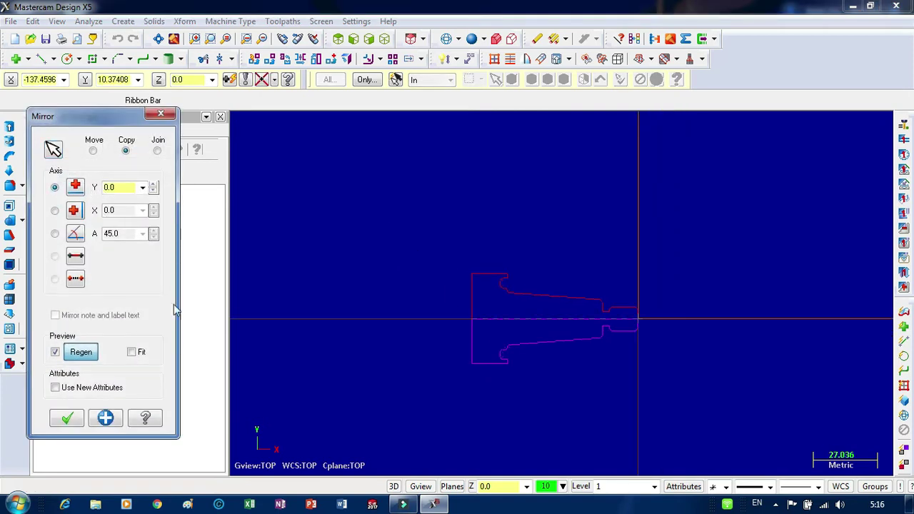
left_click(66, 419)
Revolve the closed upper half-profile into a solid around its horizontal base line.
scroll(295, 230, "down", 2)
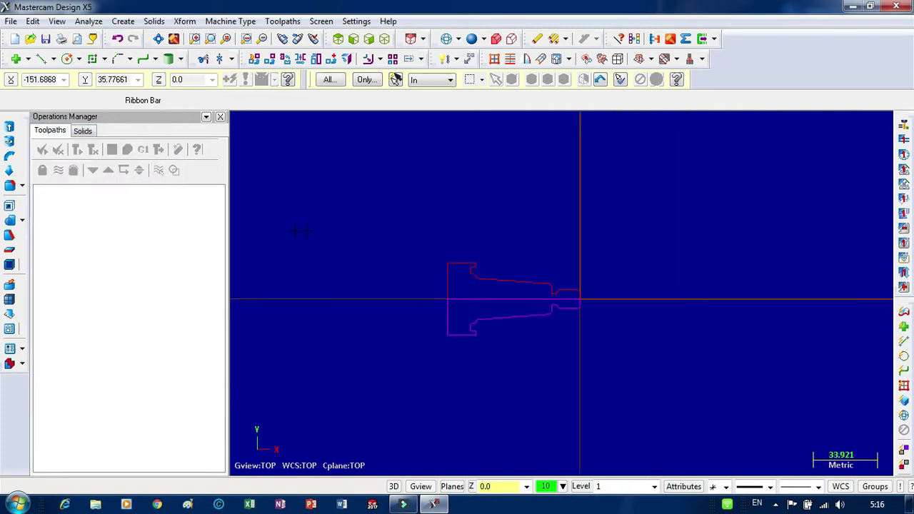
left_click(10, 140)
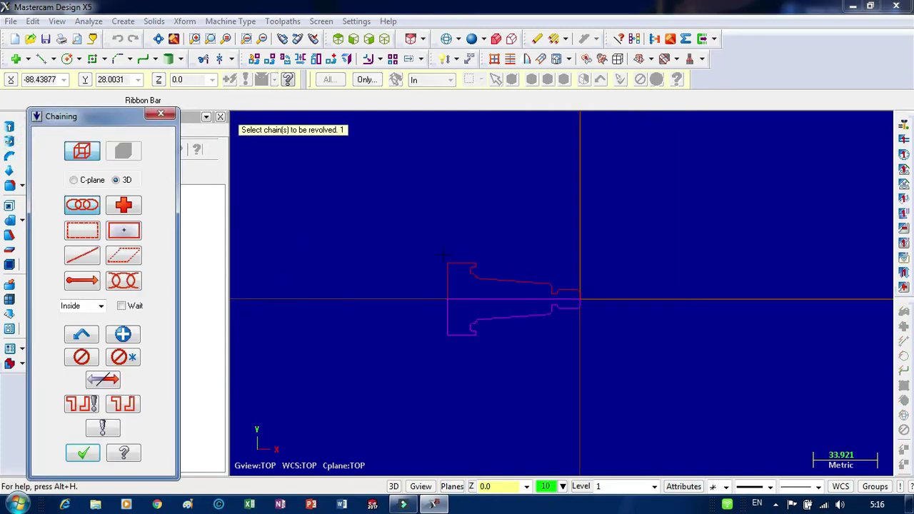
scroll(585, 294, "up", 7)
left_click(559, 294)
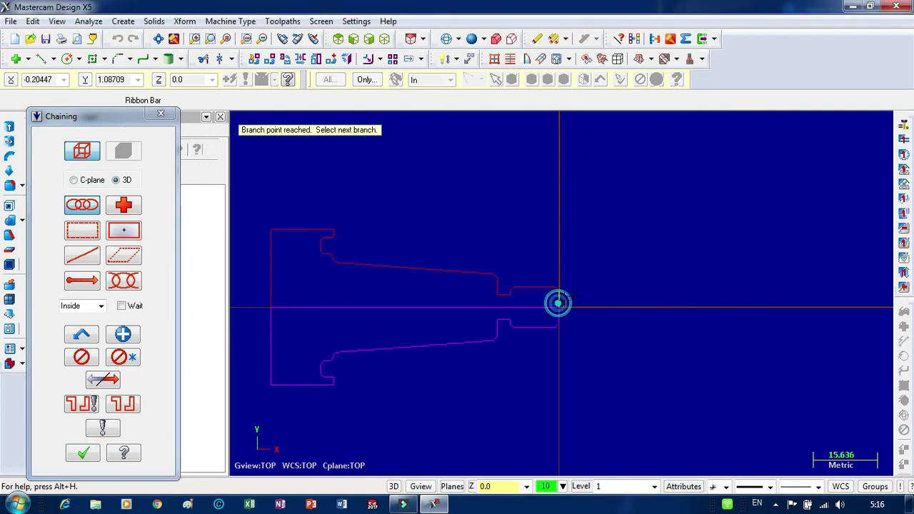
left_click(355, 308)
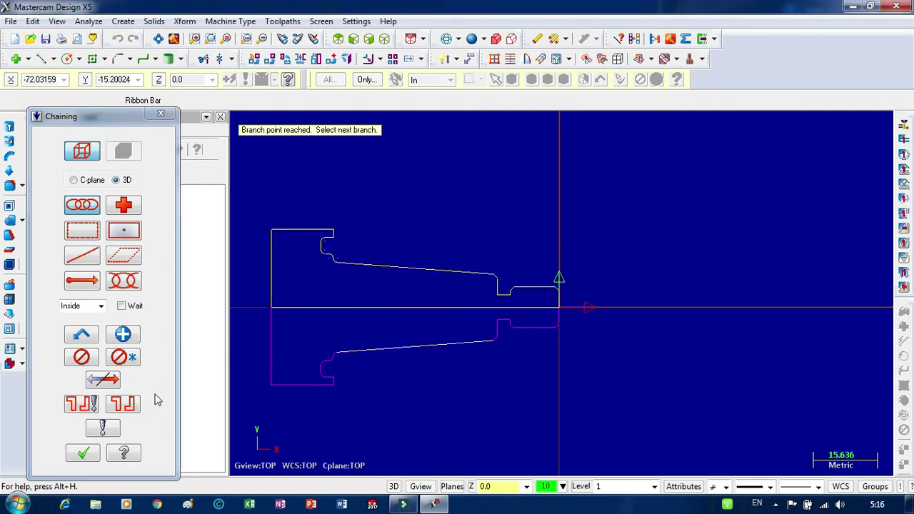
left_click(82, 454)
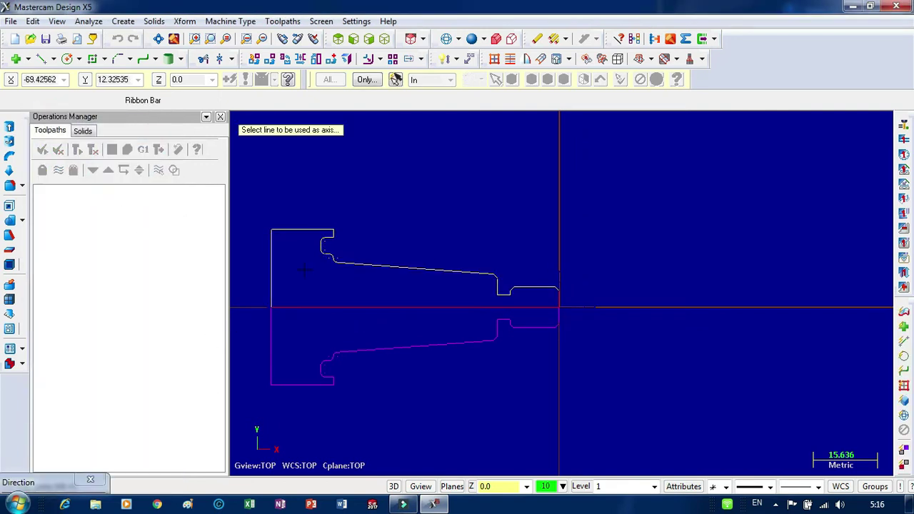
left_click(369, 308)
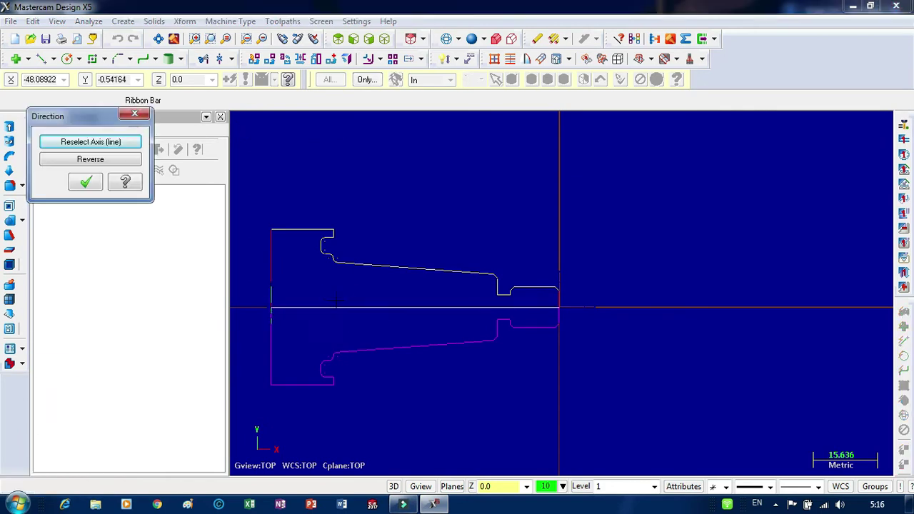
left_click(87, 183)
left_click(120, 348)
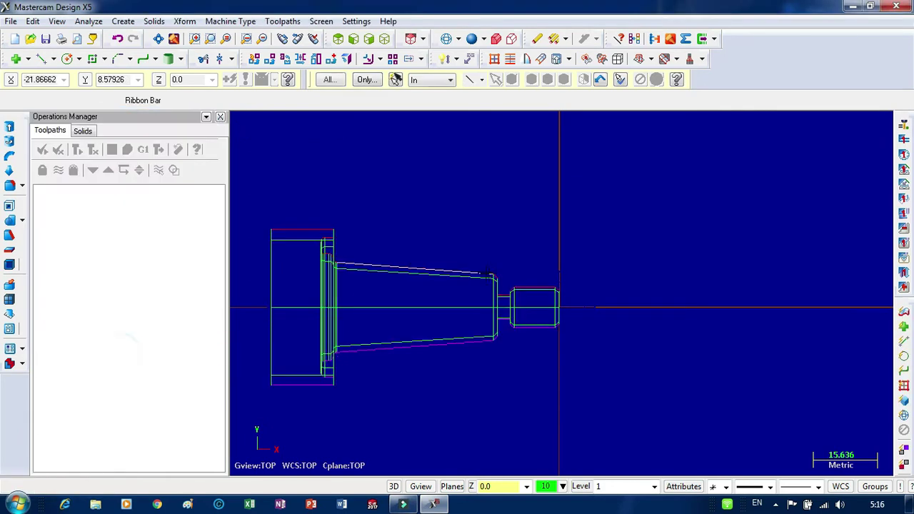
Shade the revolved solid and examine its flange recess from several angles, ending in the isometric view.
scroll(465, 214, "down", 1)
left_click(472, 39)
mouse_move(386, 236)
middle_mouse_down()
mouse_move(382, 137)
mouse_move(403, 175)
middle_mouse_up()
scroll(407, 178, "up", 4)
scroll(414, 183, "up", 3)
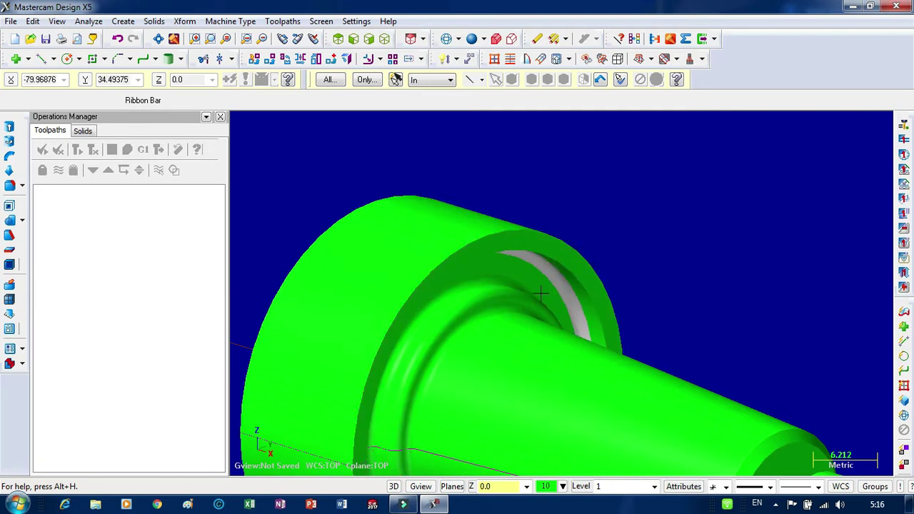
middle_click_drag(583, 210, 508, 180)
right_click(507, 179)
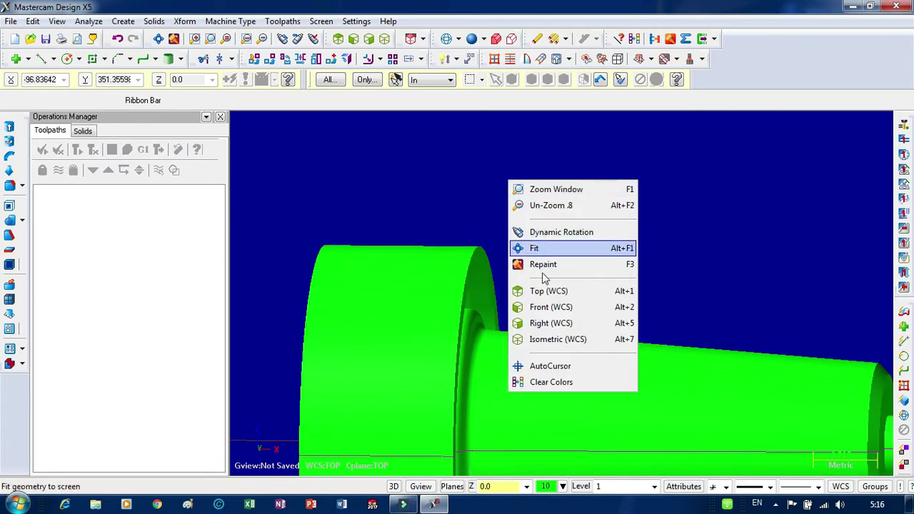
left_click(544, 341)
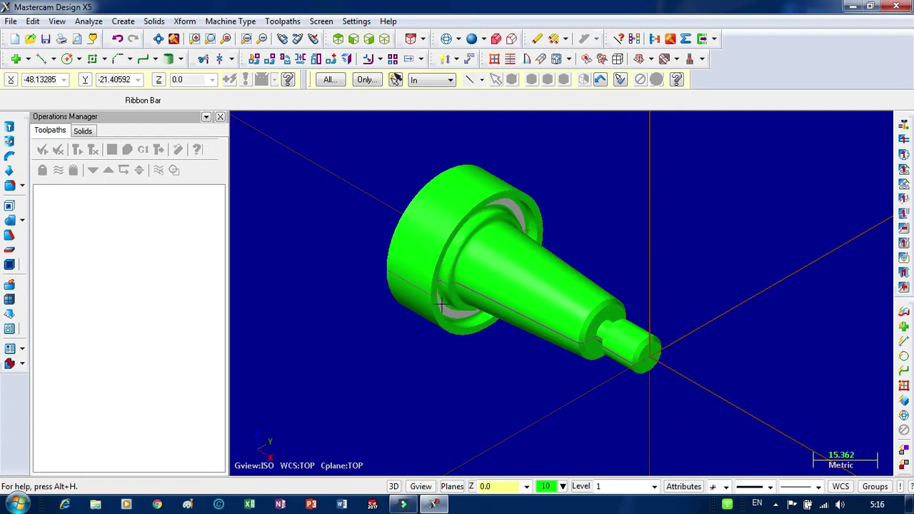
Return to the top view and delete the revolved solid, keeping only the profile lines.
right_click(620, 221)
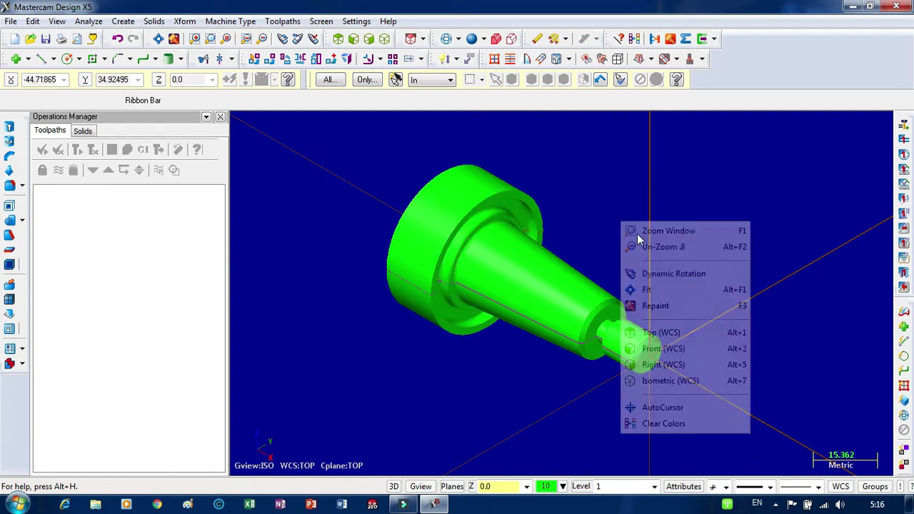
left_click(653, 331)
scroll(783, 261, "up", 2)
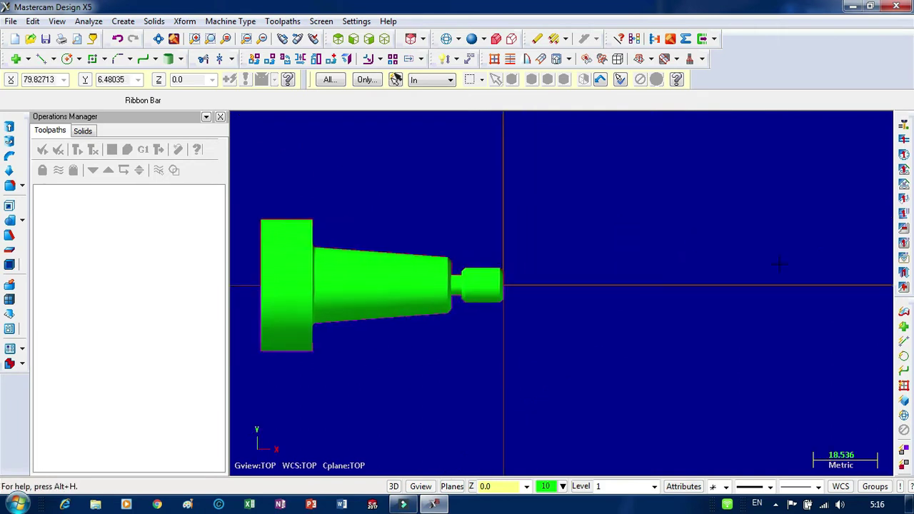
scroll(778, 264, "down", 3)
left_click(514, 276)
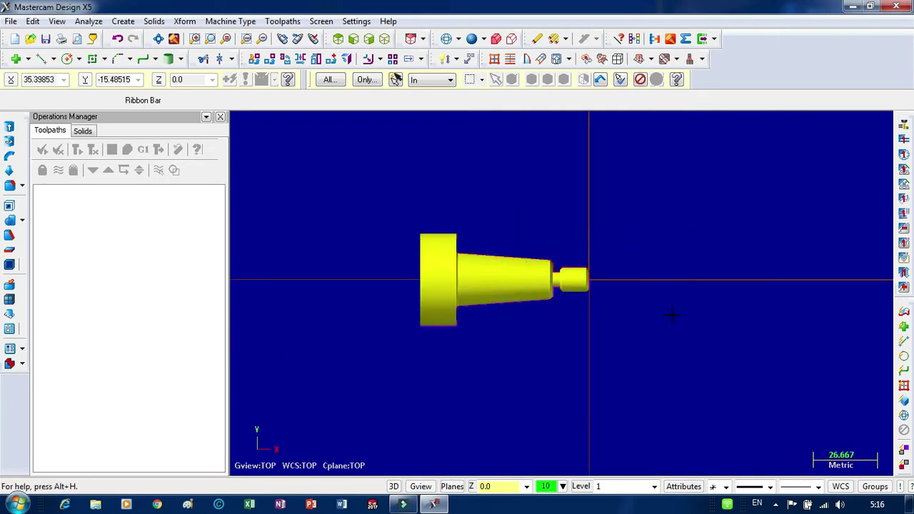
key("Escape")
scroll(434, 213, "up", 2)
scroll(635, 235, "up", 2)
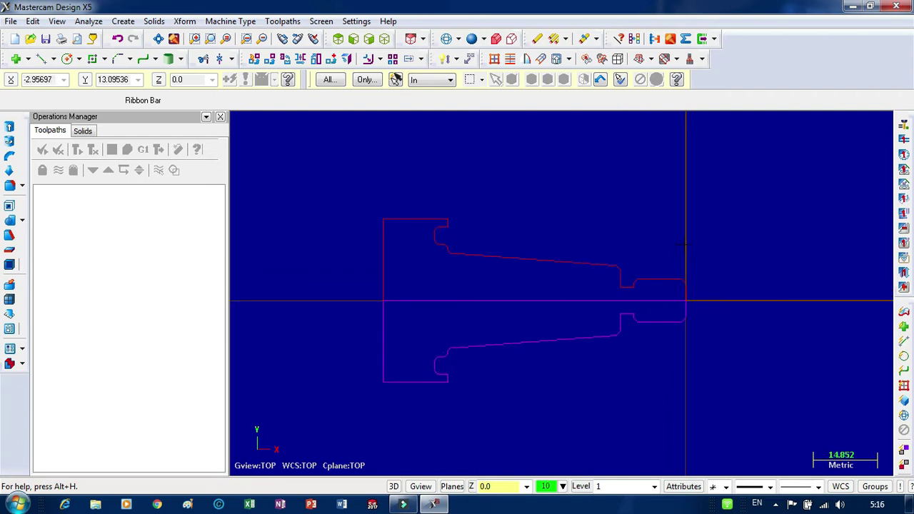
Set the machine type to the default lathe.
scroll(679, 251, "down", 1)
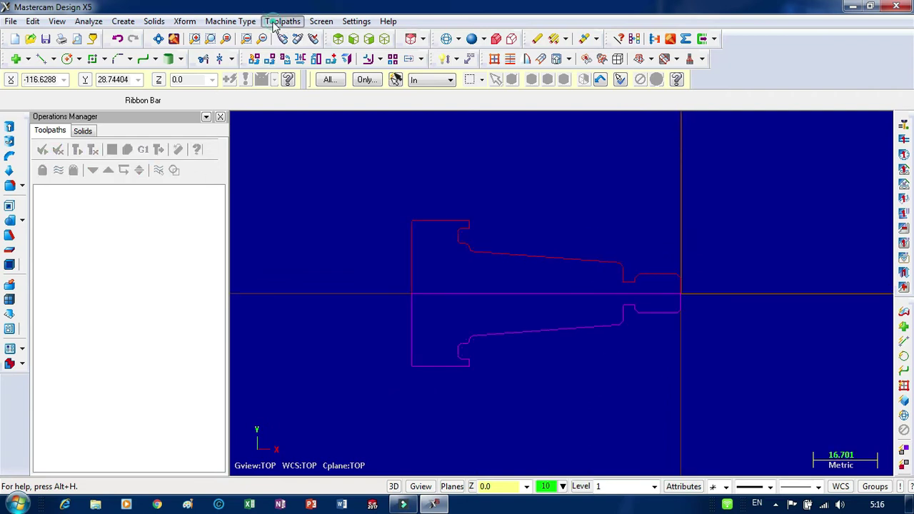
left_click(230, 21)
mouse_move(234, 53)
left_click(317, 54)
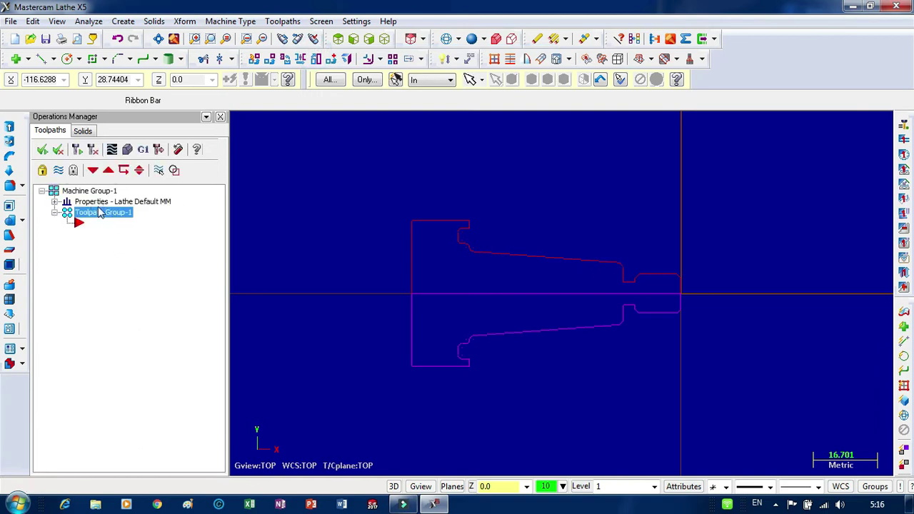
Define the left-spindle stock as a cylinder from two points: the origin and the flange's upper outer corner at X -70, Y 19.
double_click(100, 201)
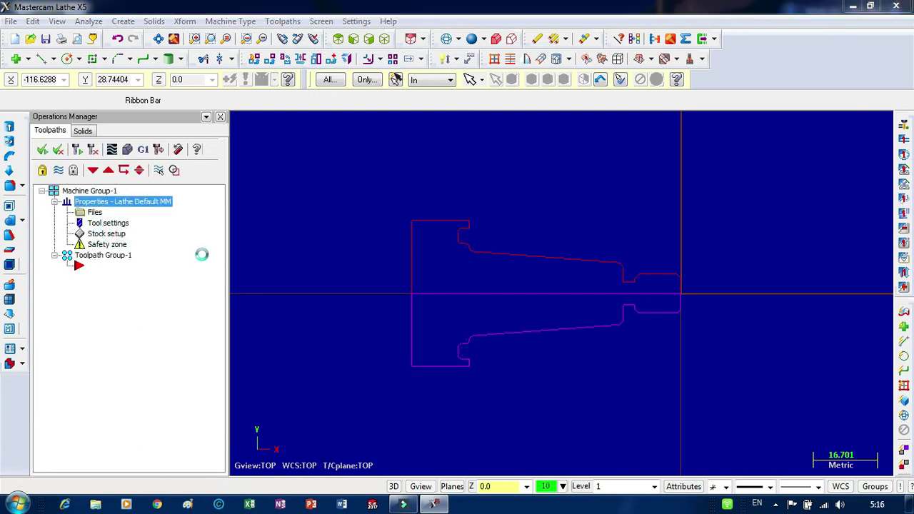
left_click(299, 127)
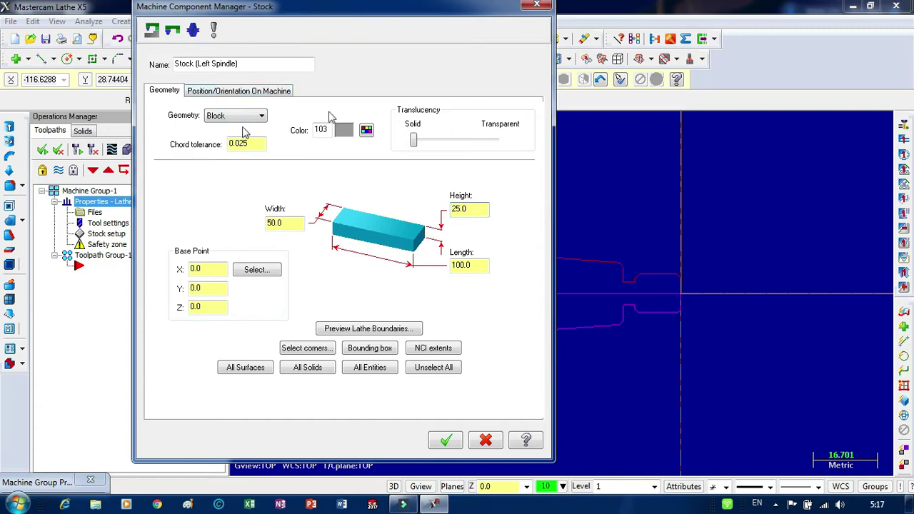
left_click(536, 5)
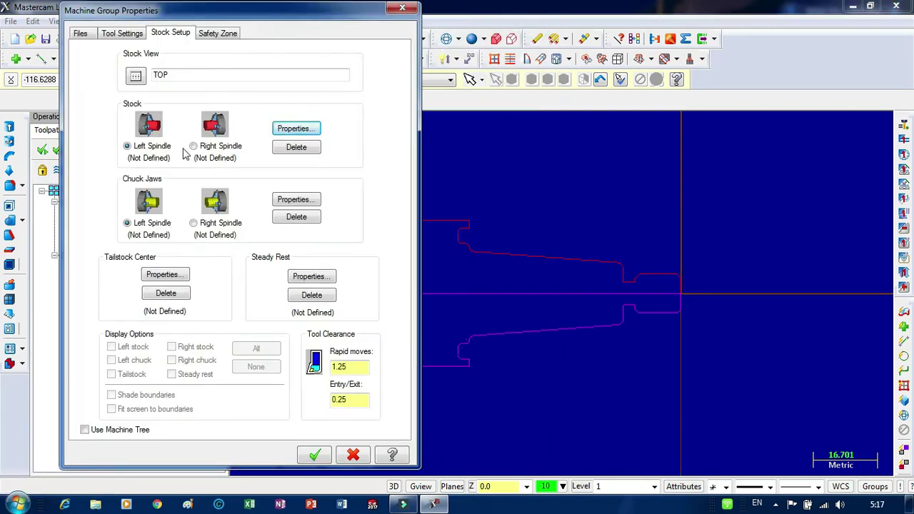
left_click(296, 130)
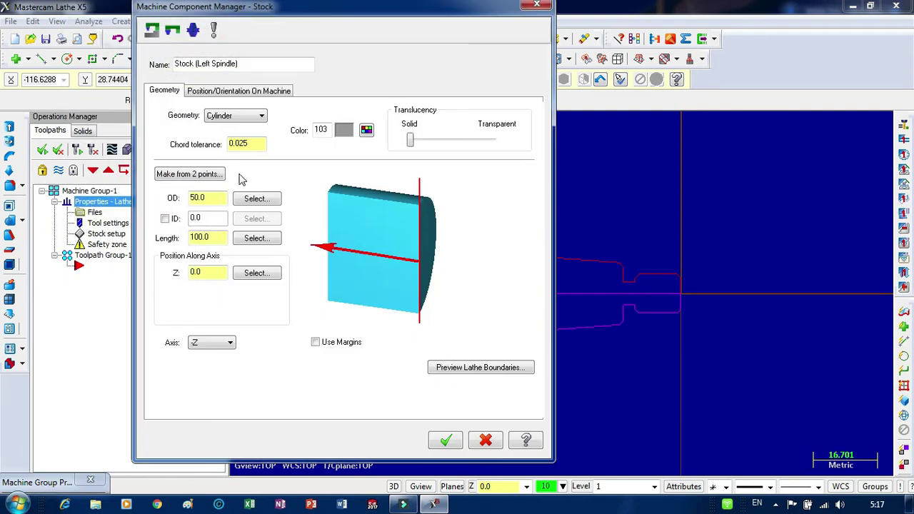
left_click(195, 175)
scroll(675, 296, "up", 1)
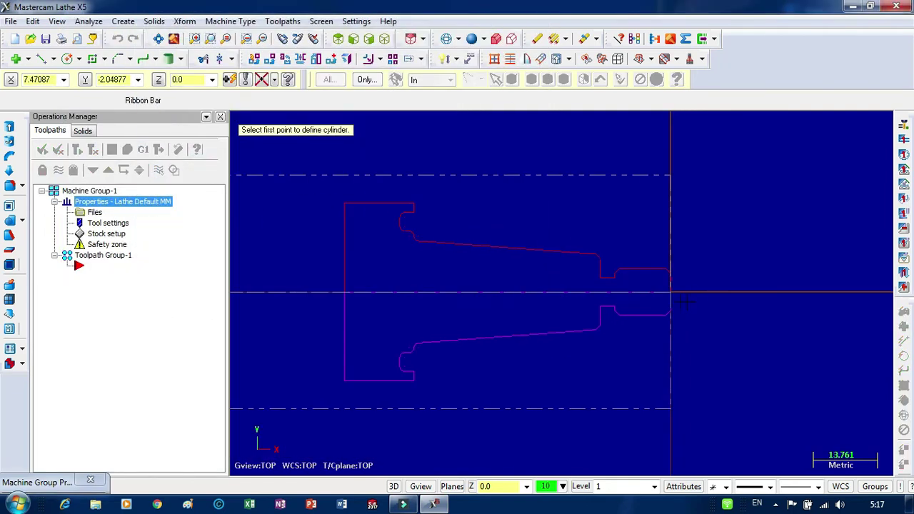
left_click(671, 293)
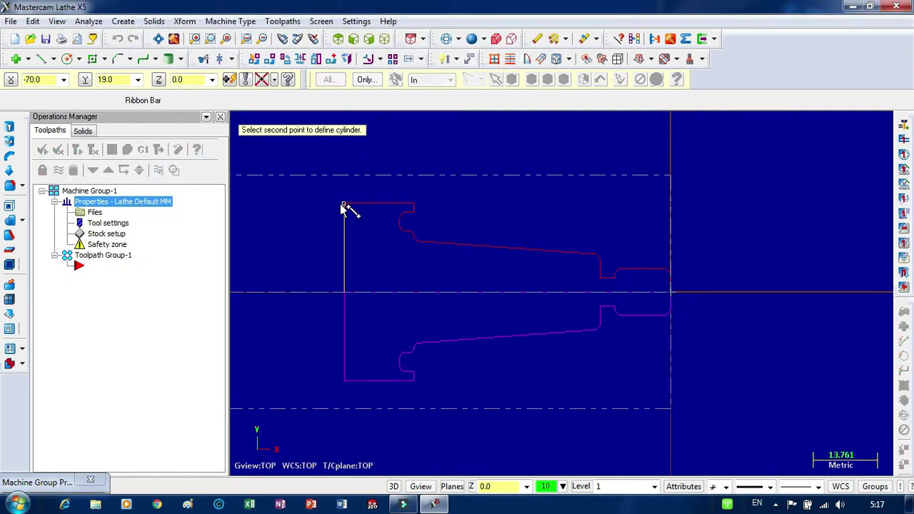
left_click(343, 205)
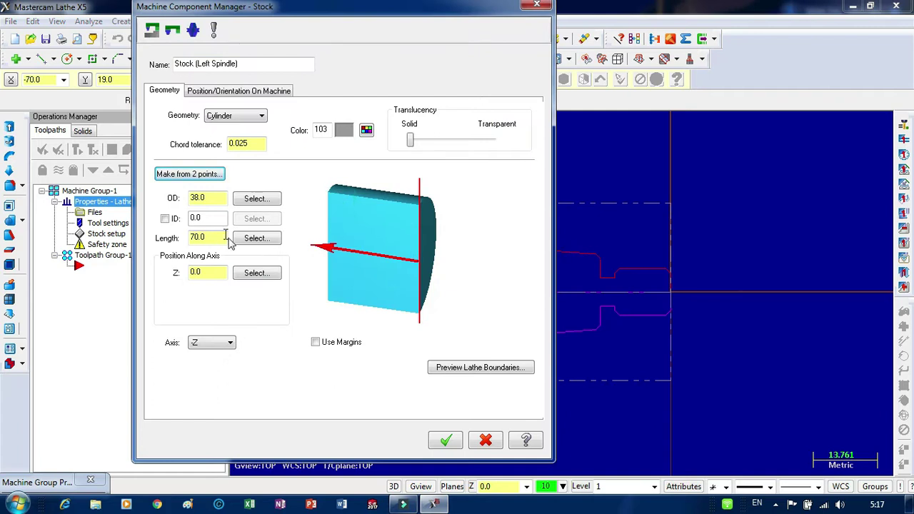
Set the cylindrical stock's outer diameter to 40, its length to 120 and its Z position to 1.
double_click(206, 197)
type("40")
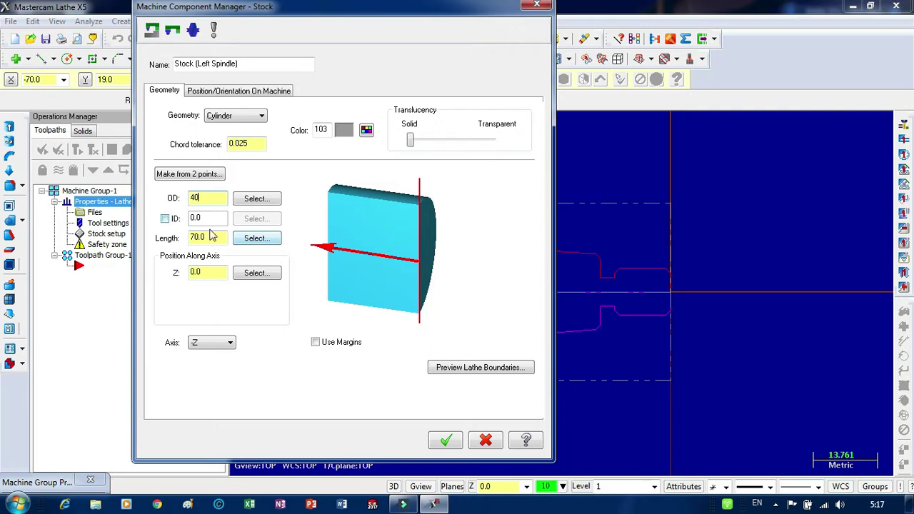
double_click(217, 243)
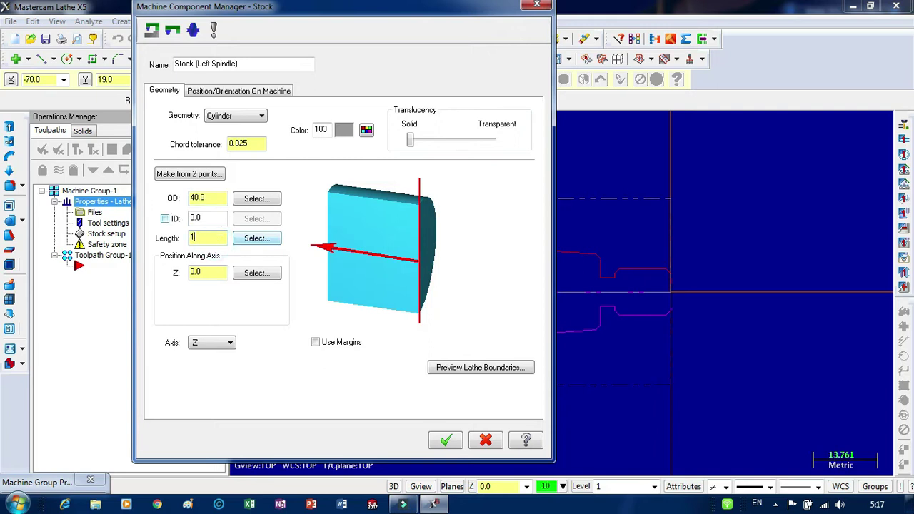
double_click(216, 239)
double_click(203, 275)
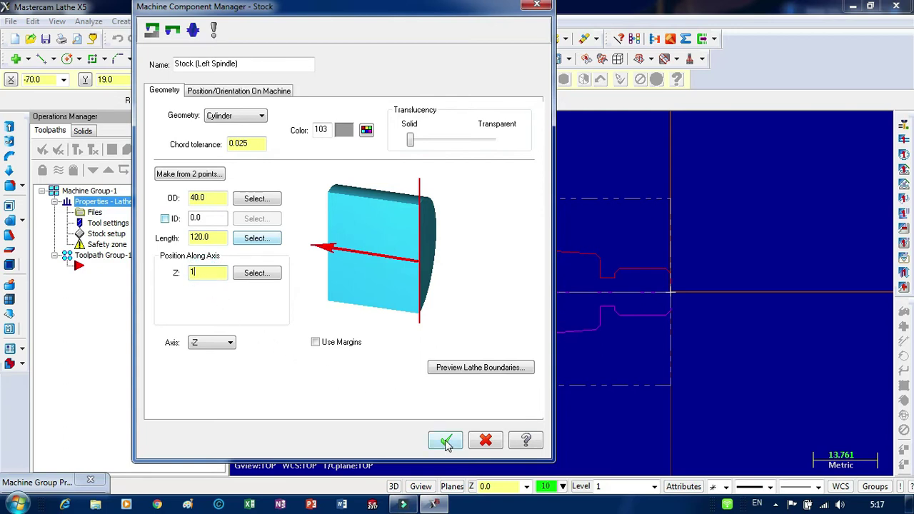
Preview the stock boundaries around the profile, accept the left-spindle stock and recheck its dimensions.
left_click(474, 367)
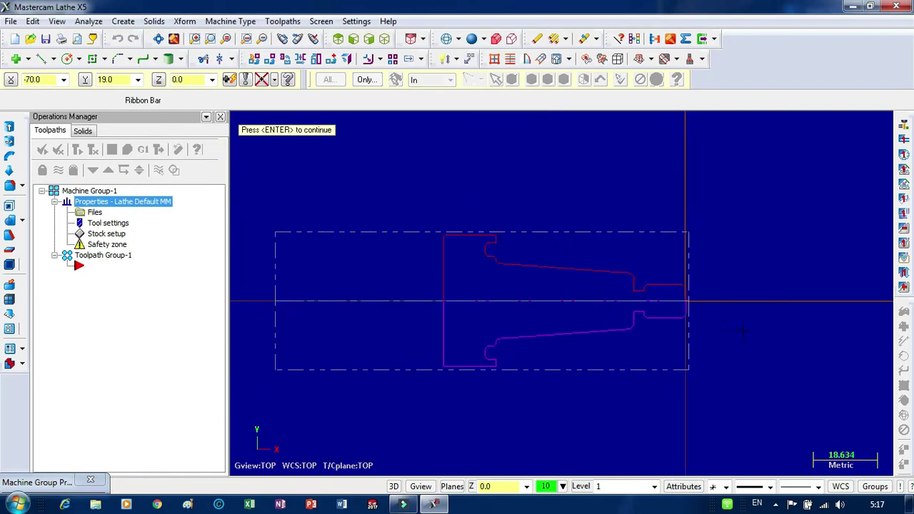
scroll(565, 298, "up", 1)
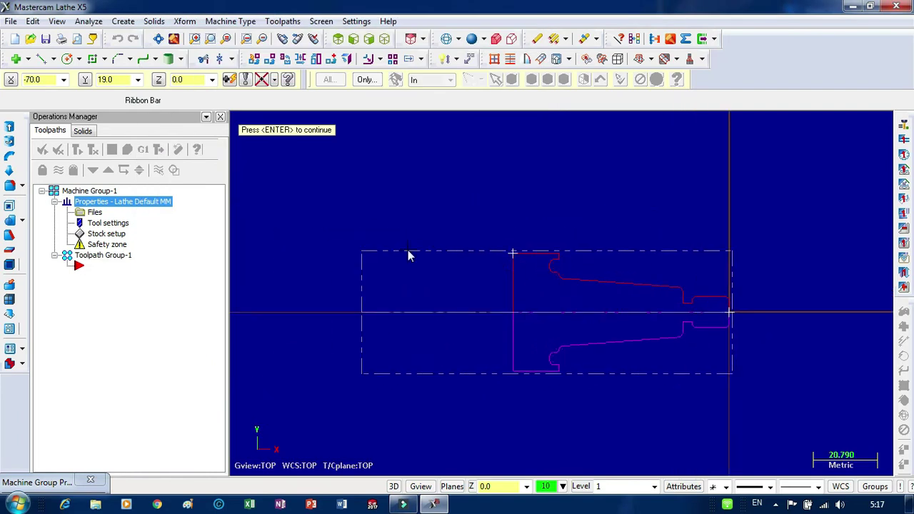
key("Return")
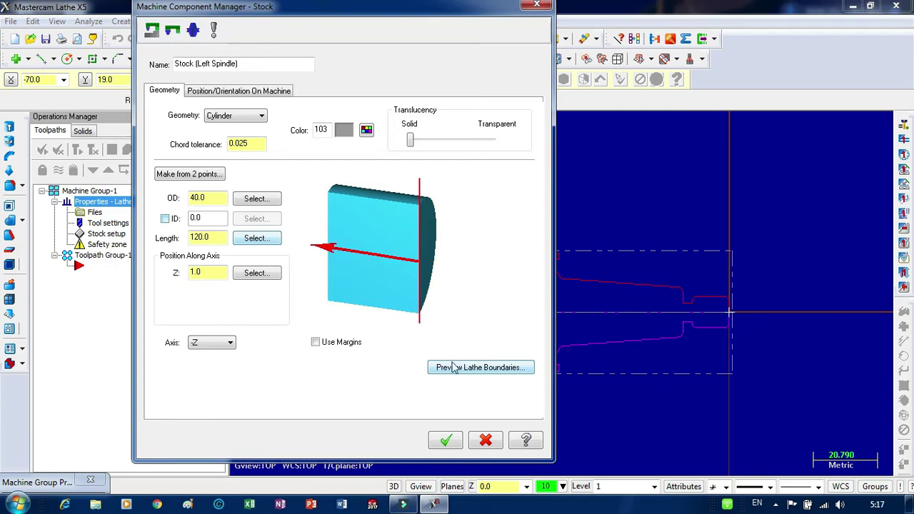
left_click(444, 441)
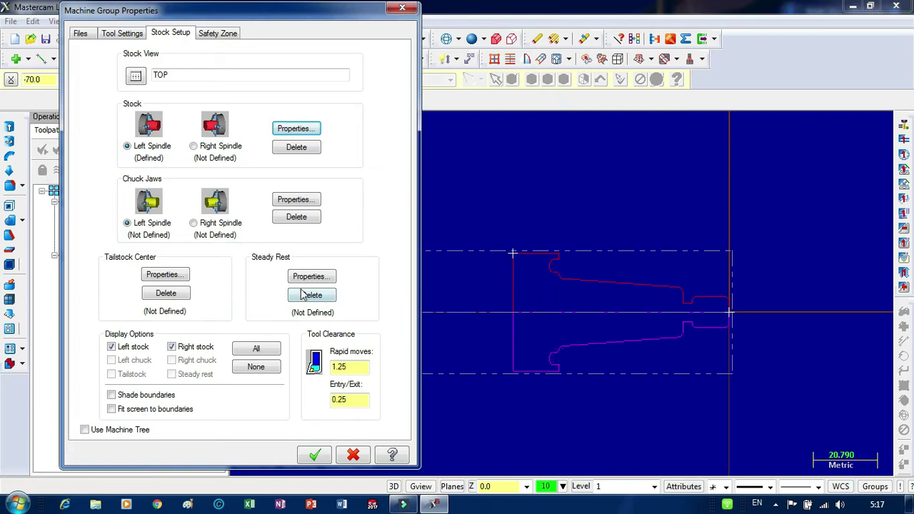
left_click(287, 129)
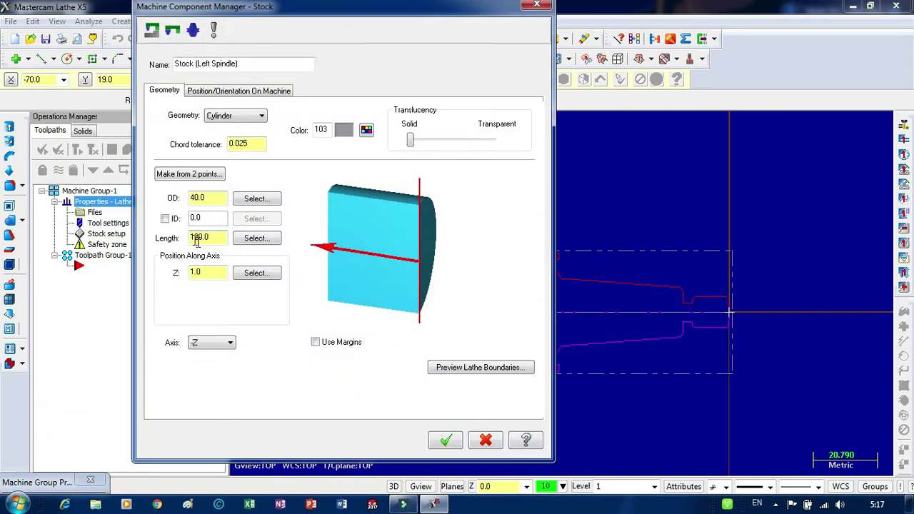
left_click(446, 440)
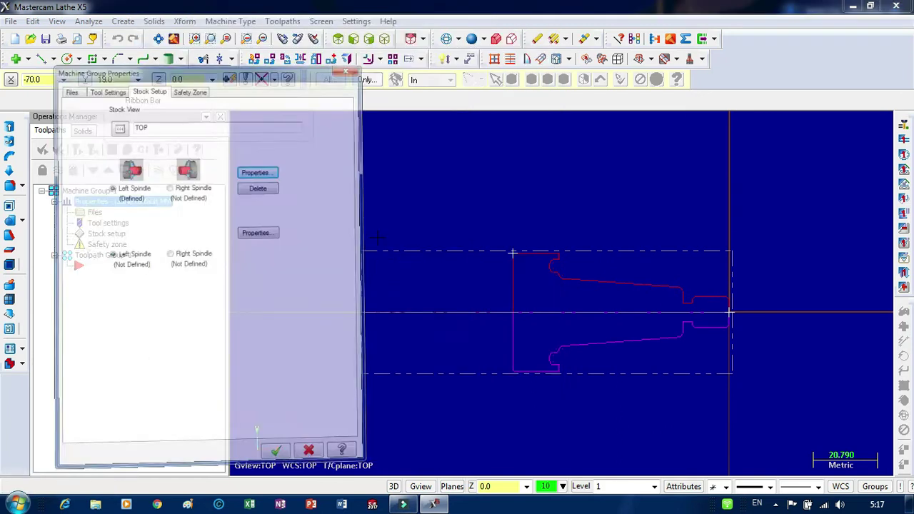
Define the left-spindle chuck jaws at diameter 40 and Z -90, and accept the machine group's stock setup.
left_click(296, 200)
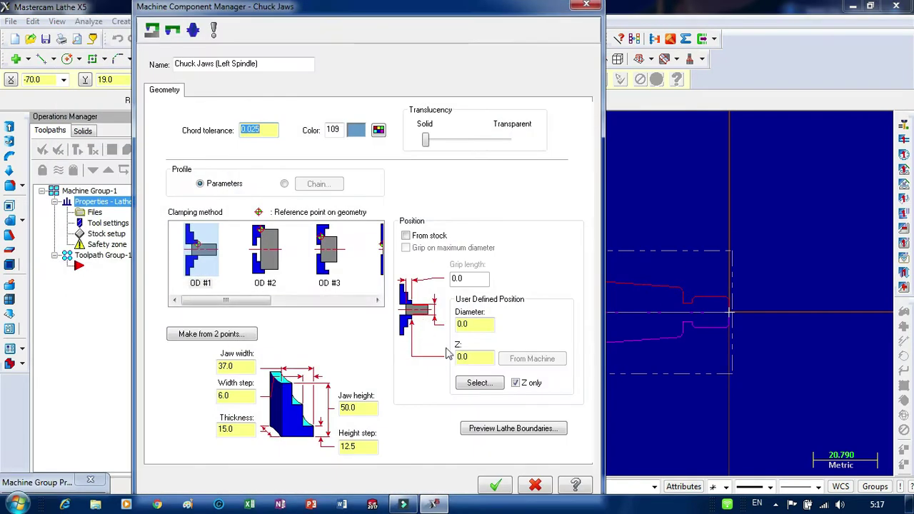
double_click(476, 324)
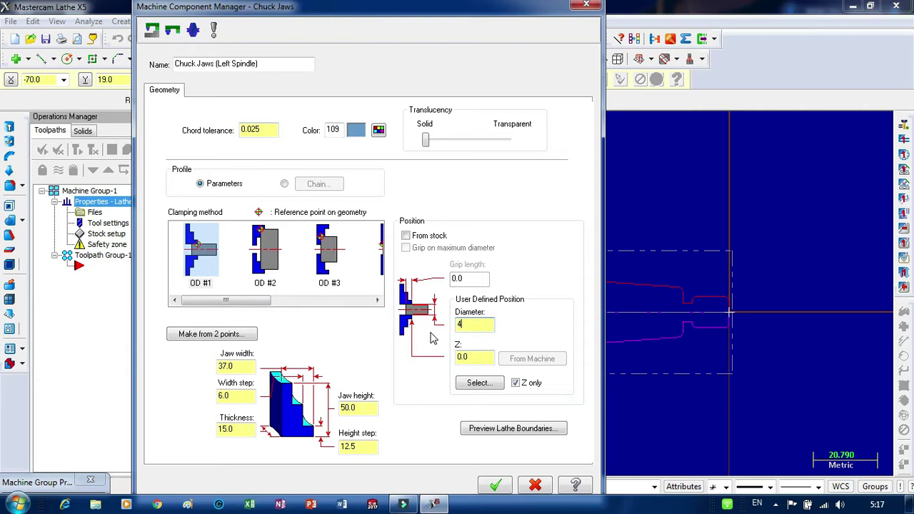
double_click(465, 357)
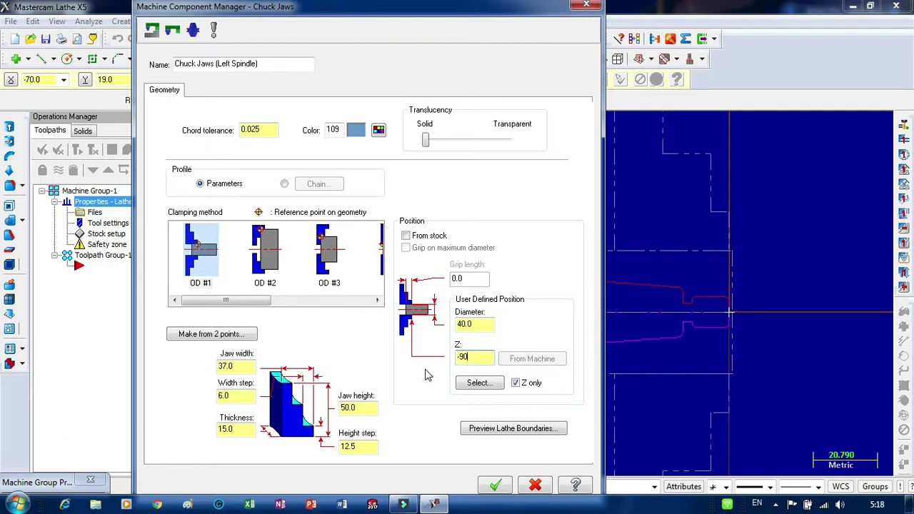
left_click(496, 486)
left_click(314, 455)
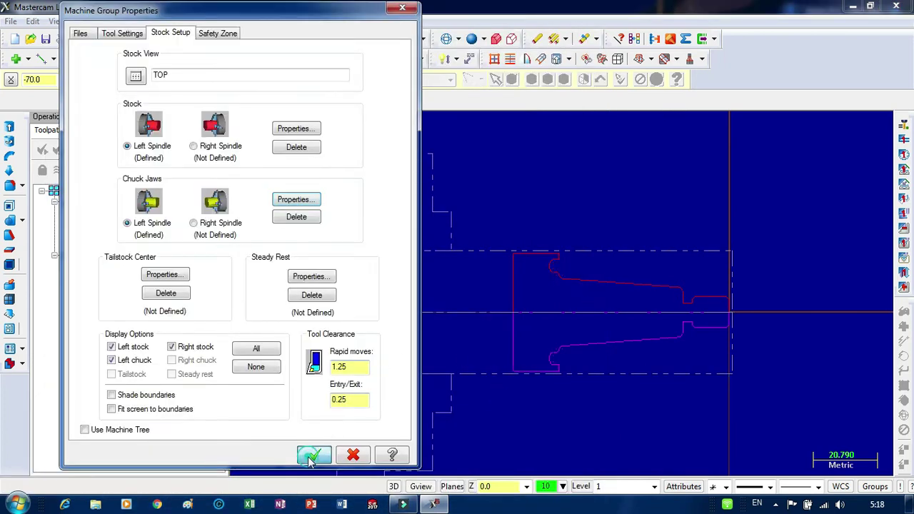
Add a canned rough lathe toolpath to the toolpath group with the NC name T.
scroll(470, 394, "down", 3)
scroll(470, 394, "up", 3)
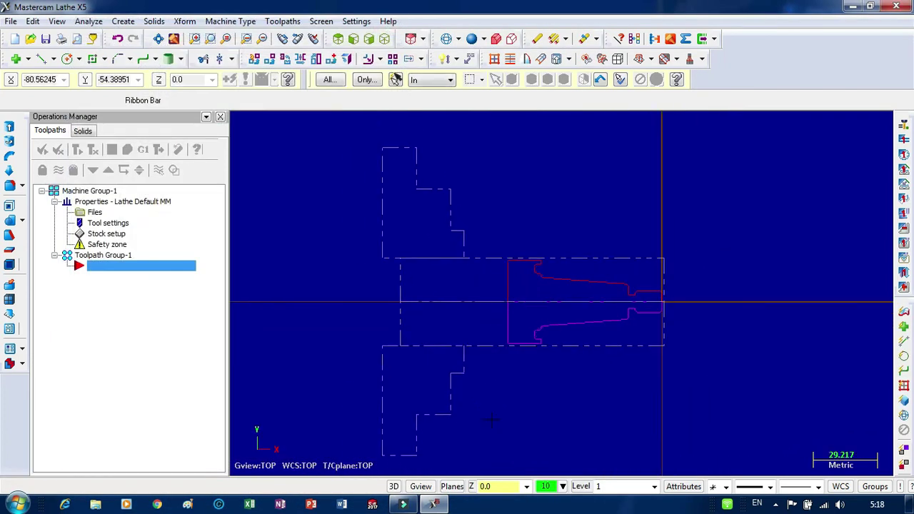
scroll(266, 307, "down", 3)
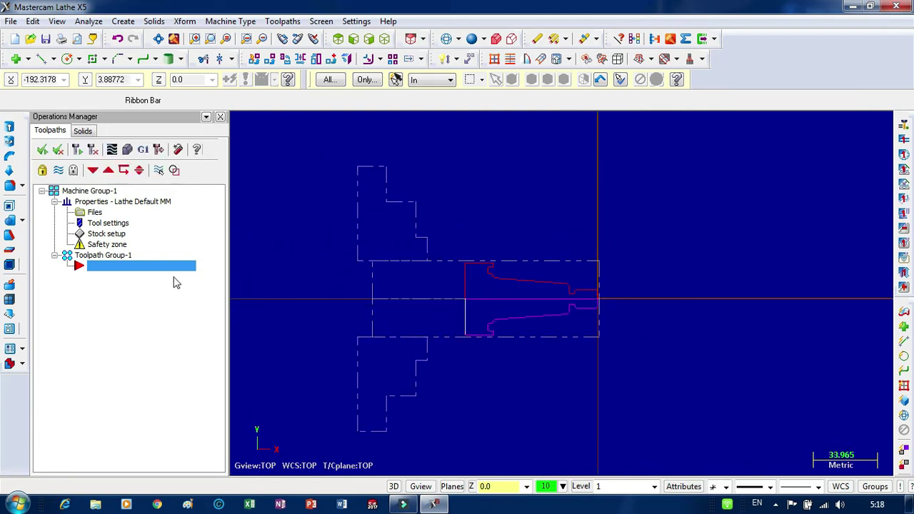
right_click(152, 268)
mouse_move(207, 109)
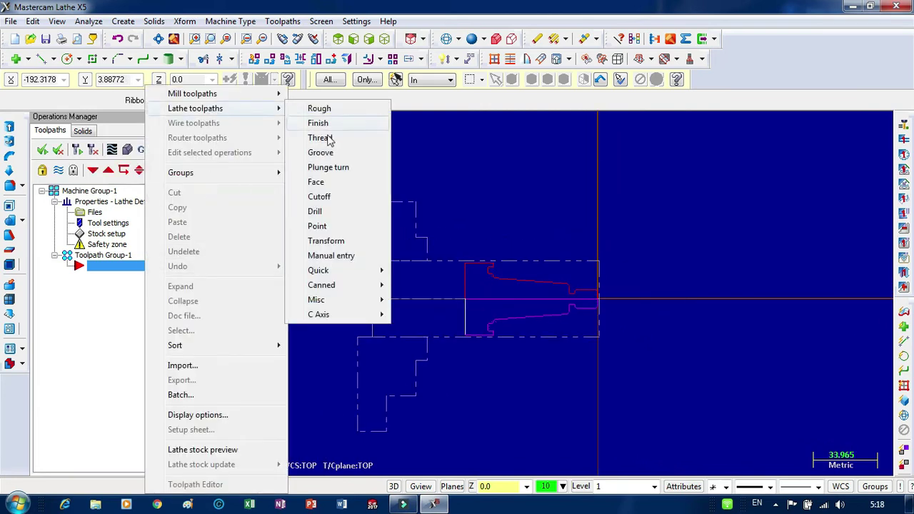
mouse_move(332, 285)
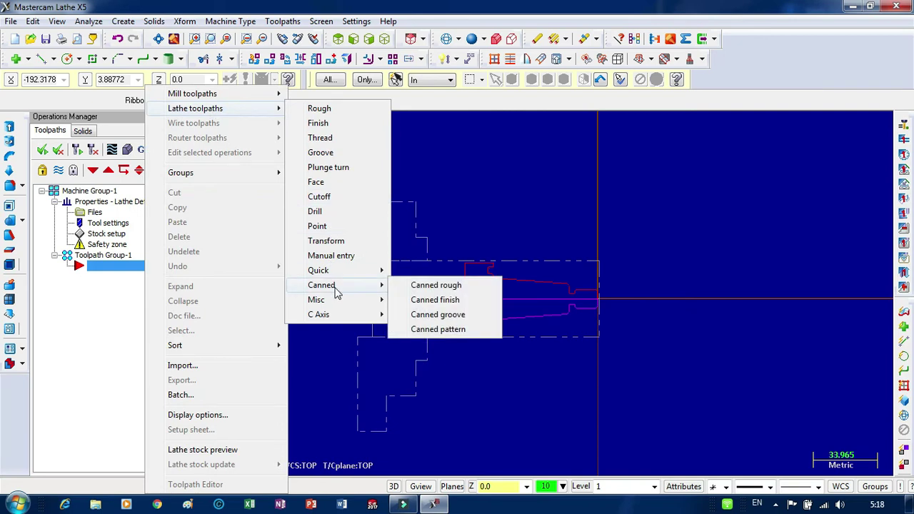
left_click(451, 289)
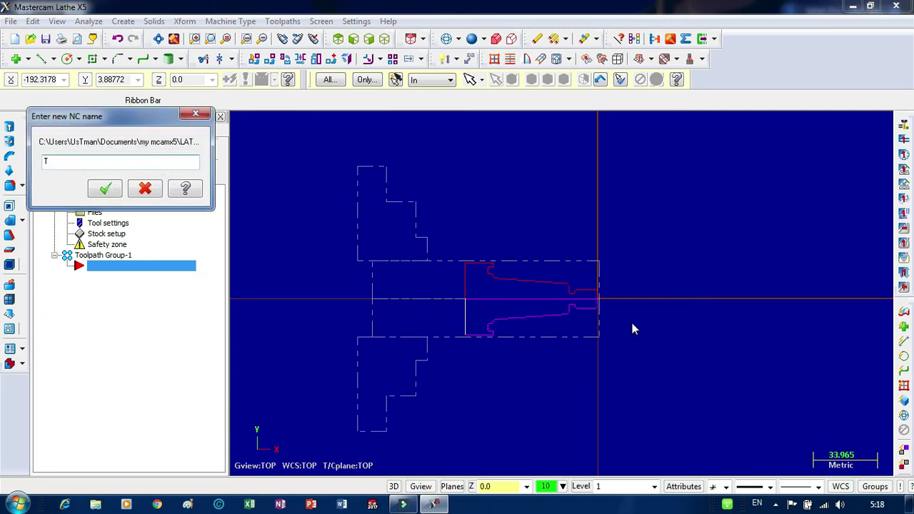
left_click(105, 188)
Chain the upper contour for roughing, from the front face line at the origin to the flange's outer edge.
scroll(606, 298, "up", 2)
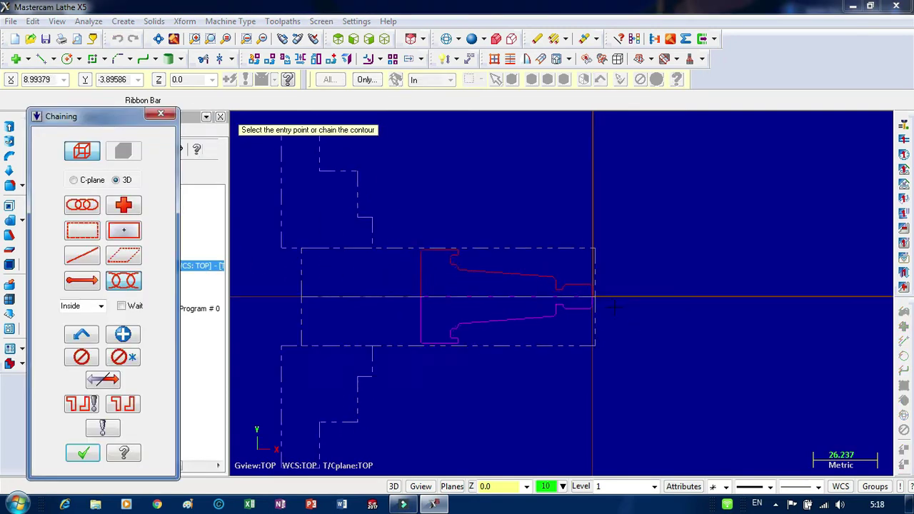
scroll(609, 300, "up", 2)
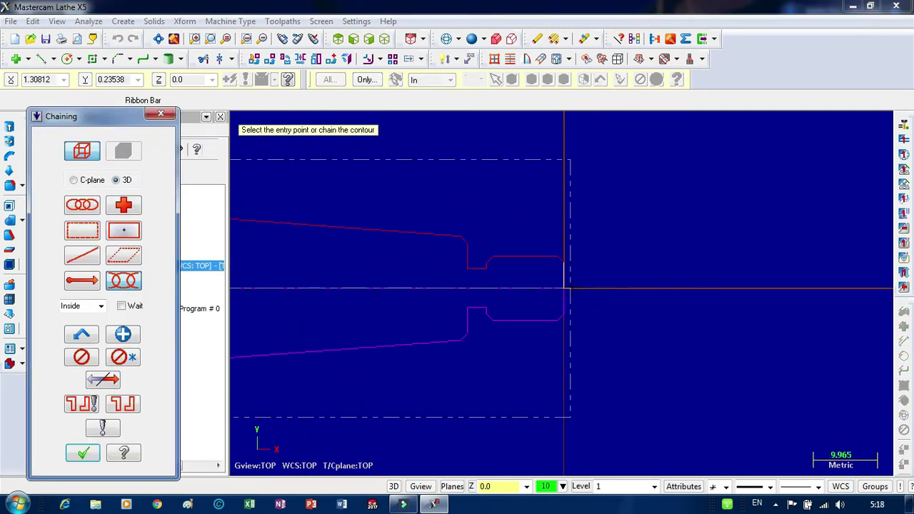
left_click(563, 284)
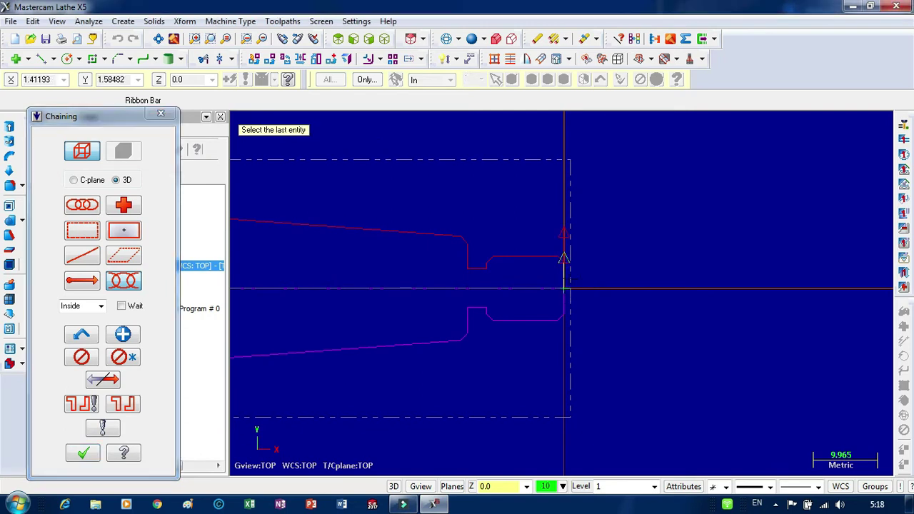
scroll(585, 300, "down", 3)
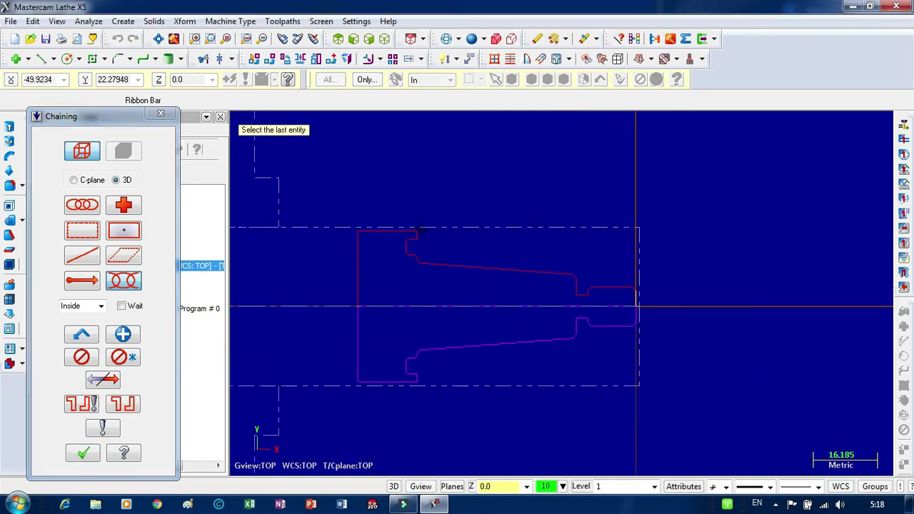
left_click(395, 236)
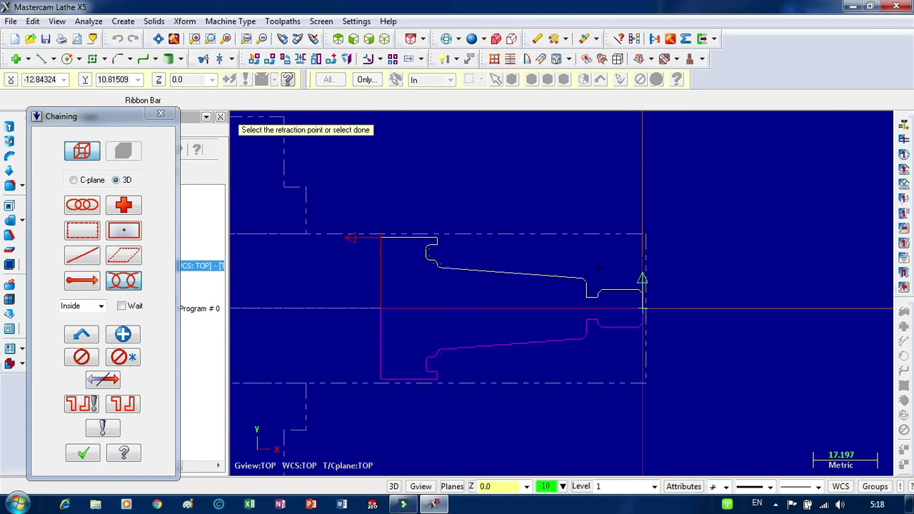
left_click(84, 455)
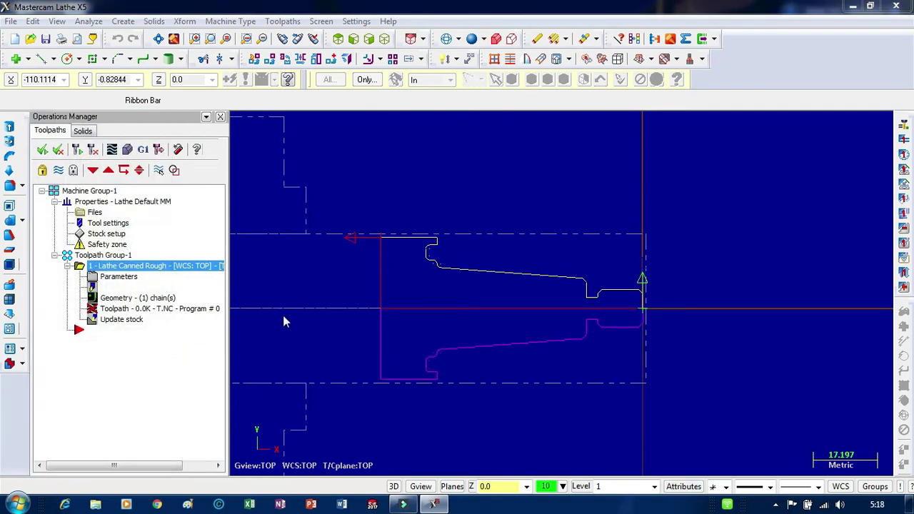
Choose the T2121 R0.8 OD finish right 35-degree tool and set its tool, station and offset numbers to 1.
scroll(232, 217, "down", 1)
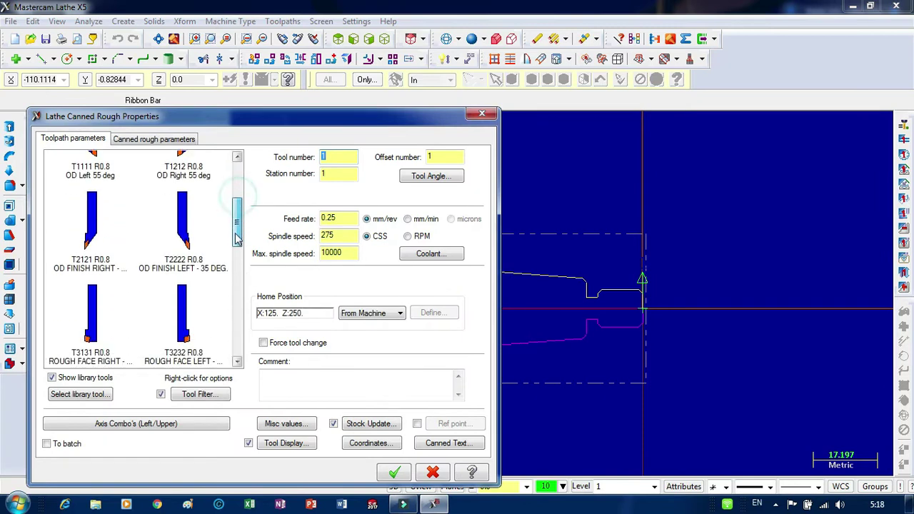
left_click(82, 237)
left_click(82, 237)
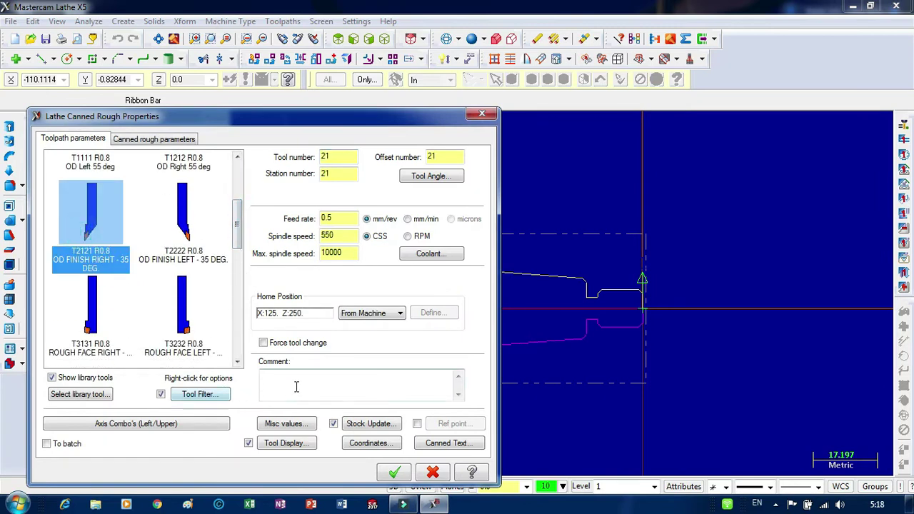
double_click(336, 158)
type("1")
double_click(339, 173)
type("1")
double_click(455, 158)
type("1")
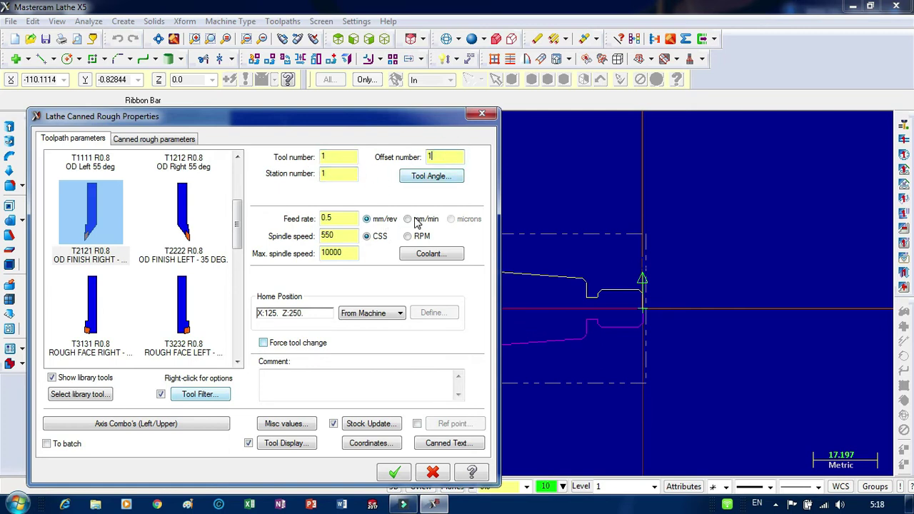
Define a user-defined home position beyond the stock's front end, rounding the picked point to X 43, Z 24.
left_click(352, 316)
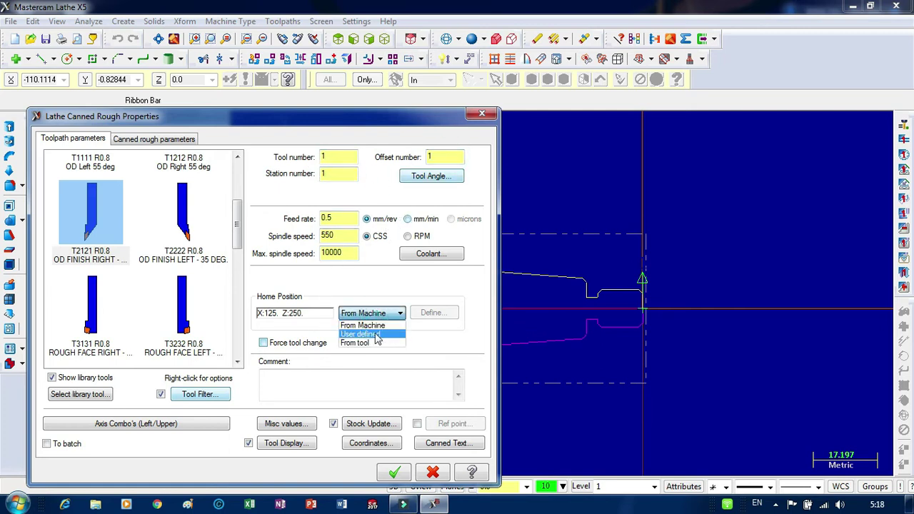
left_click(373, 334)
left_click(432, 314)
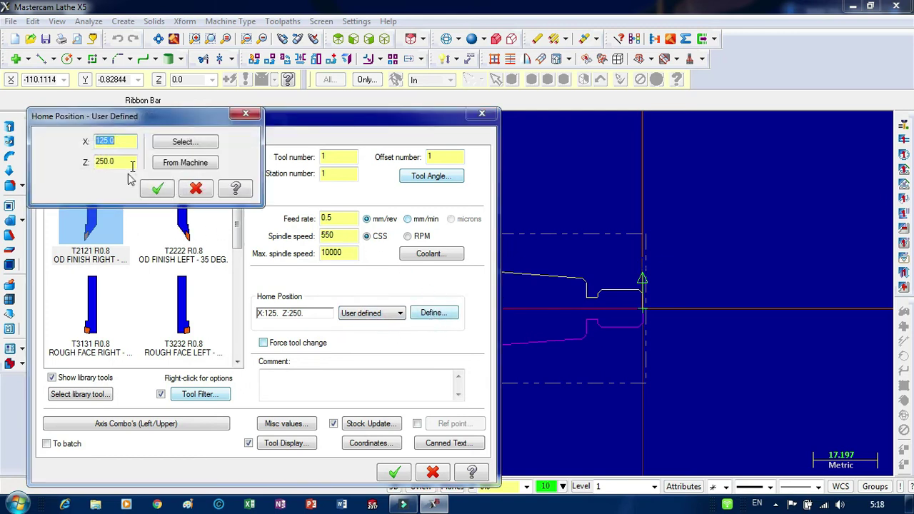
left_click(185, 141)
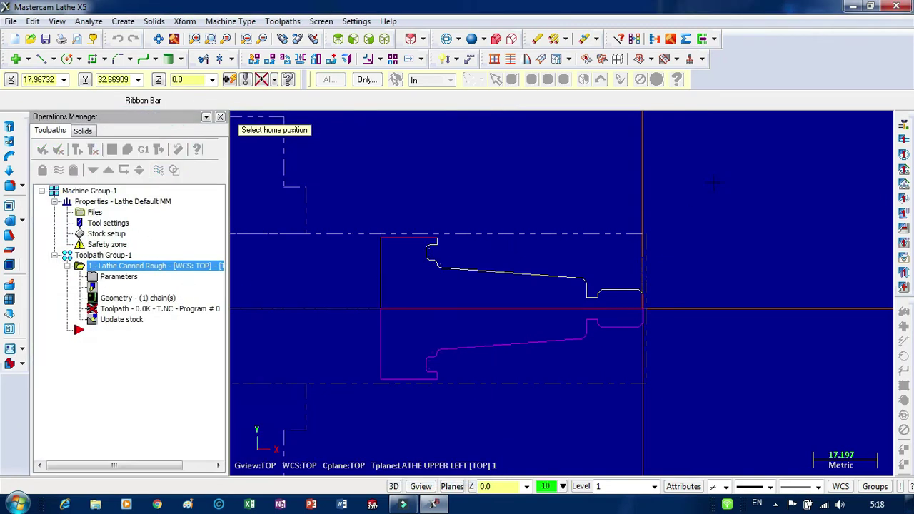
left_click(729, 147)
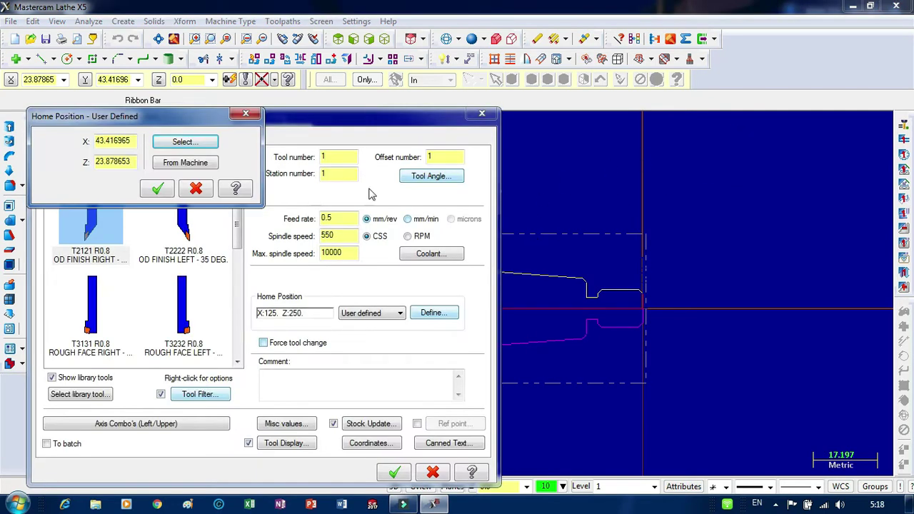
double_click(129, 142)
type("43")
double_click(135, 163)
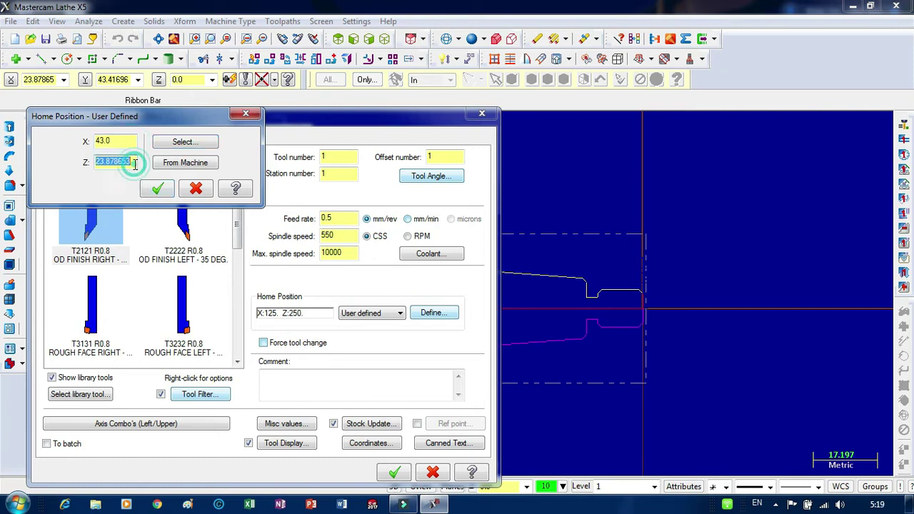
type("24")
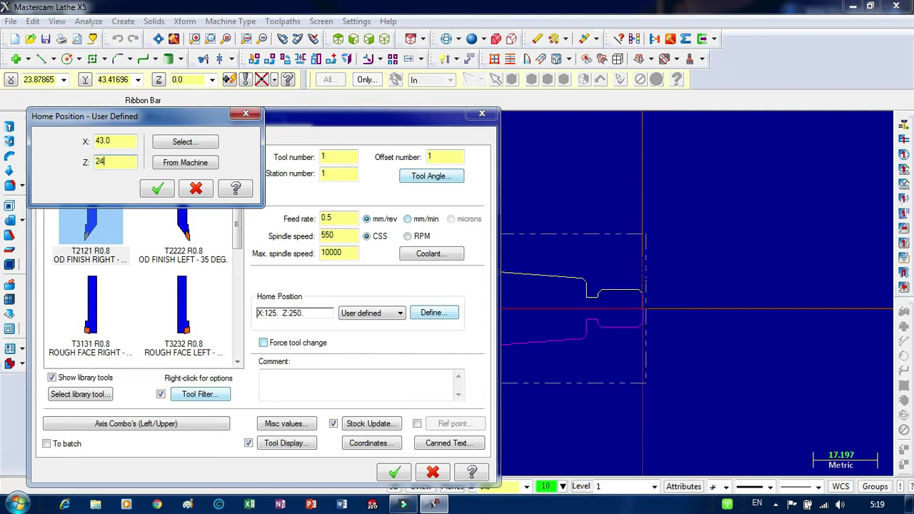
left_click(157, 188)
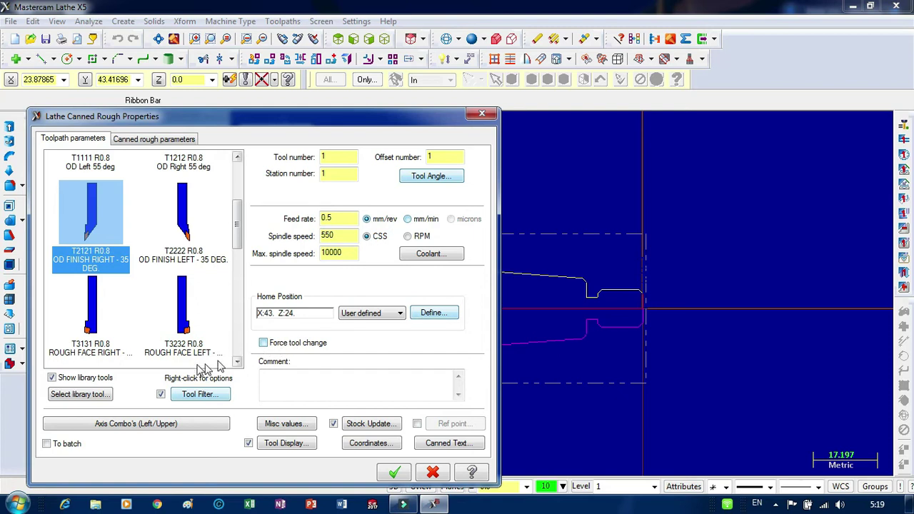
Set the spindle speed to 750 and generate the rough toolpath, ignoring the clearance warning and continuing past every stock collision.
double_click(345, 236)
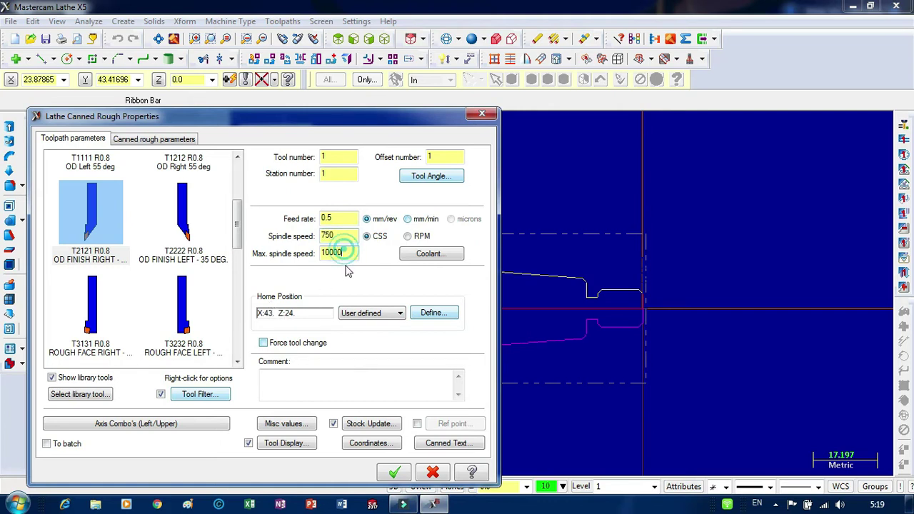
left_click(394, 473)
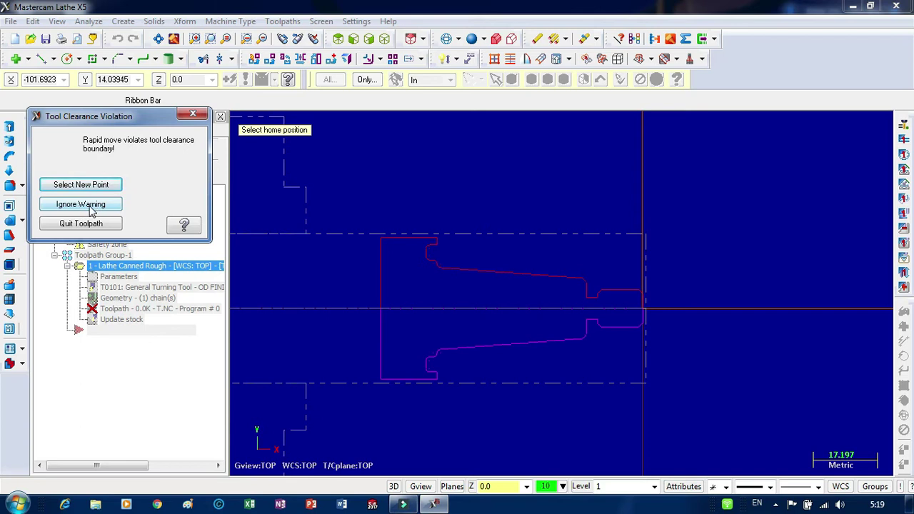
left_click(92, 207)
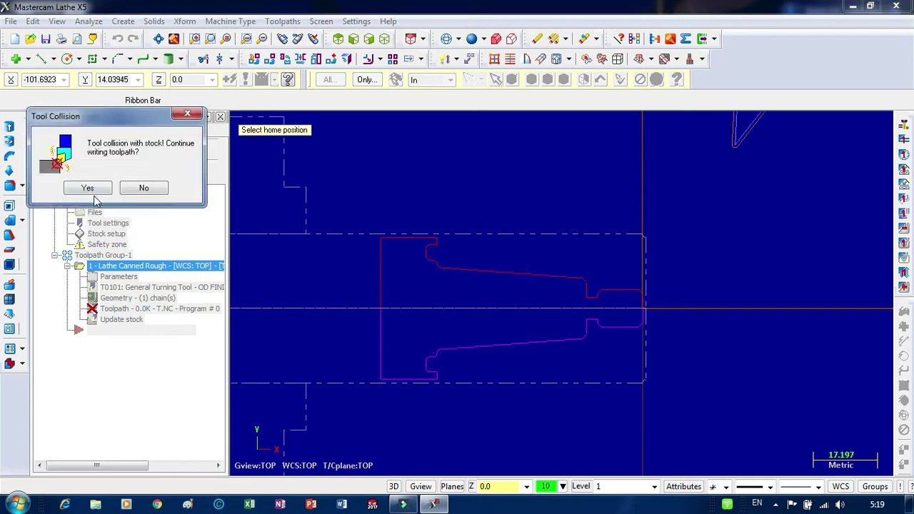
left_click(87, 190)
left_click(89, 187)
left_click(90, 188)
left_click(90, 189)
left_click(90, 189)
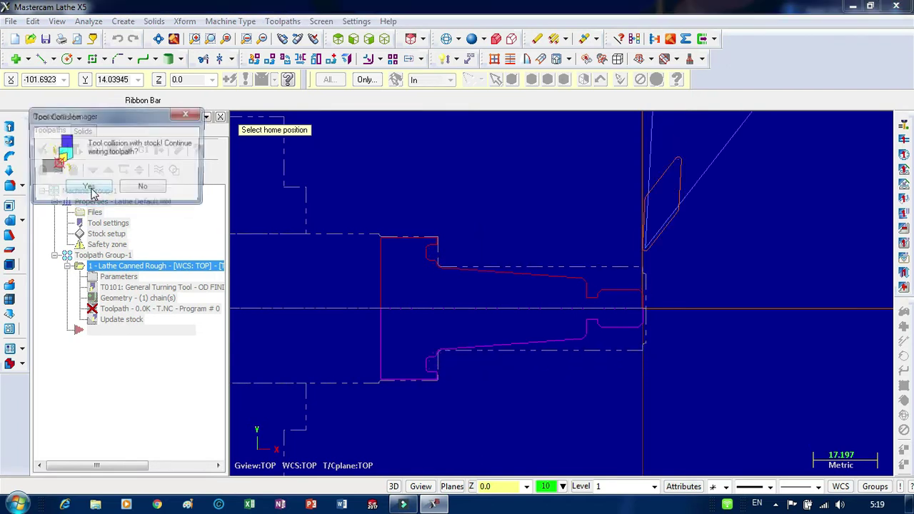
left_click(90, 190)
left_click(90, 189)
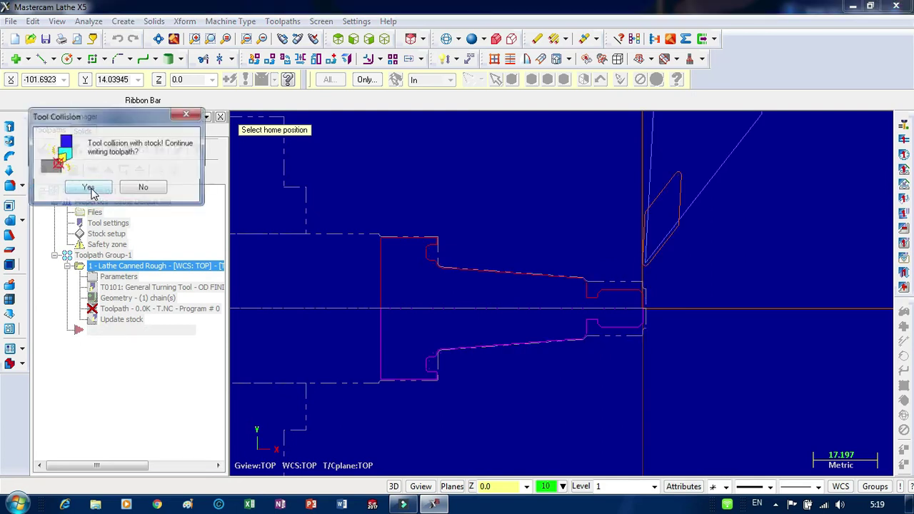
left_click(90, 189)
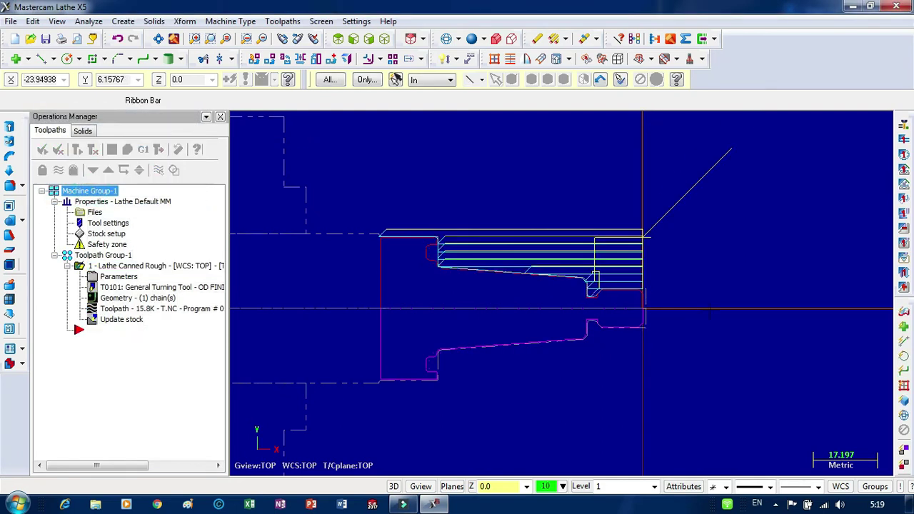
Edit the rough operation's canned rough parameters and enable an added contour line for the lead-in.
scroll(749, 312, "down", 7)
scroll(646, 248, "up", 4)
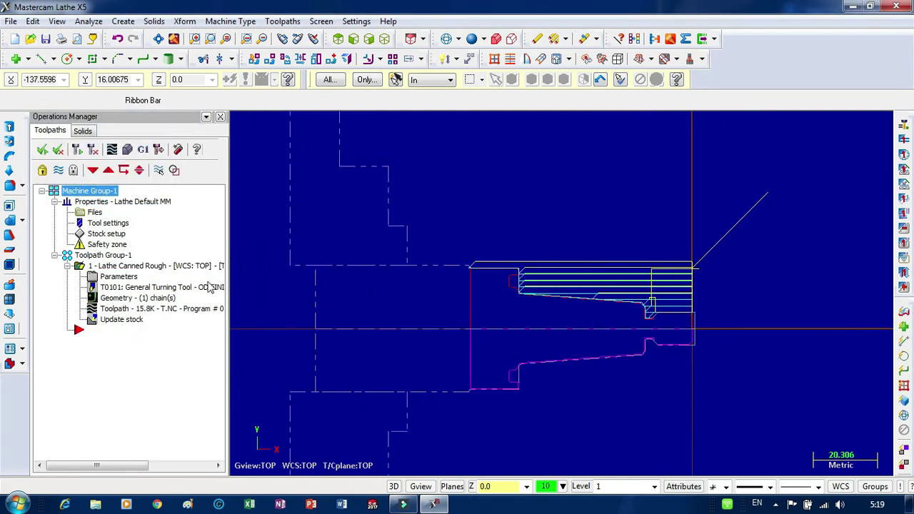
left_click(118, 276)
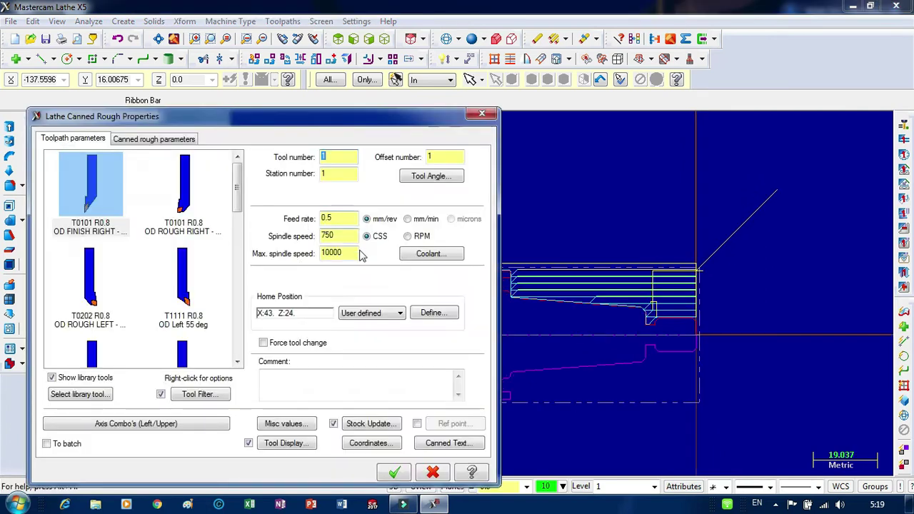
left_click(147, 140)
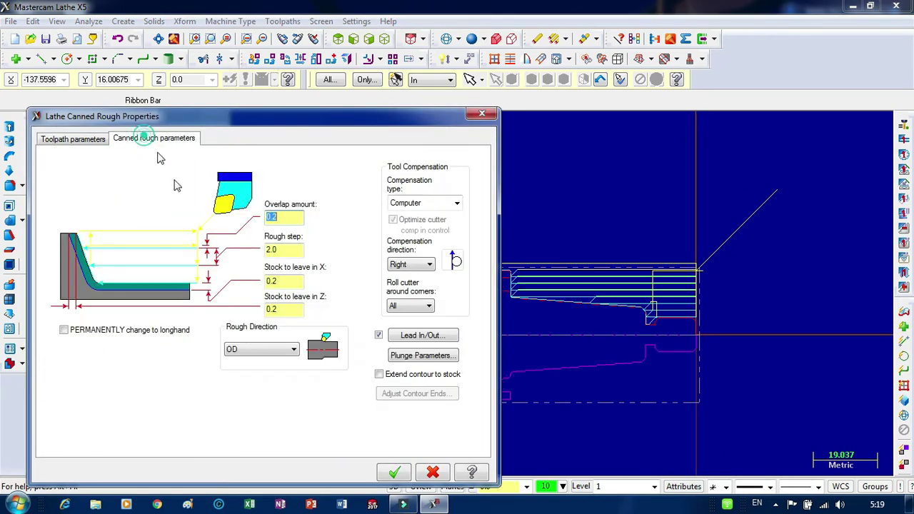
left_click(430, 341)
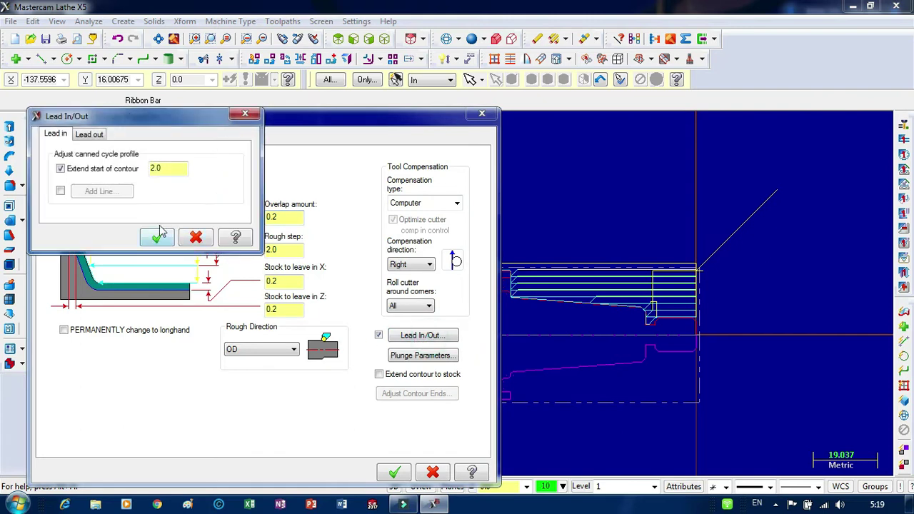
double_click(165, 169)
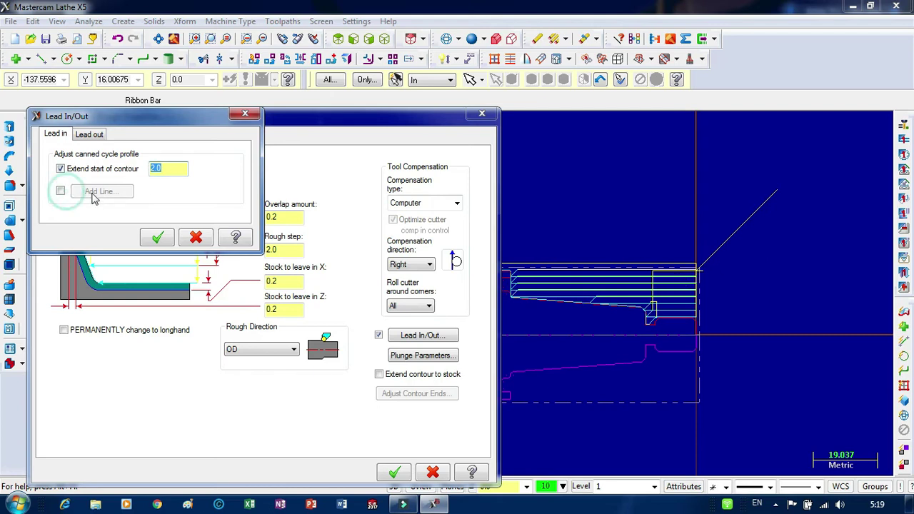
left_click(60, 191)
left_click(100, 191)
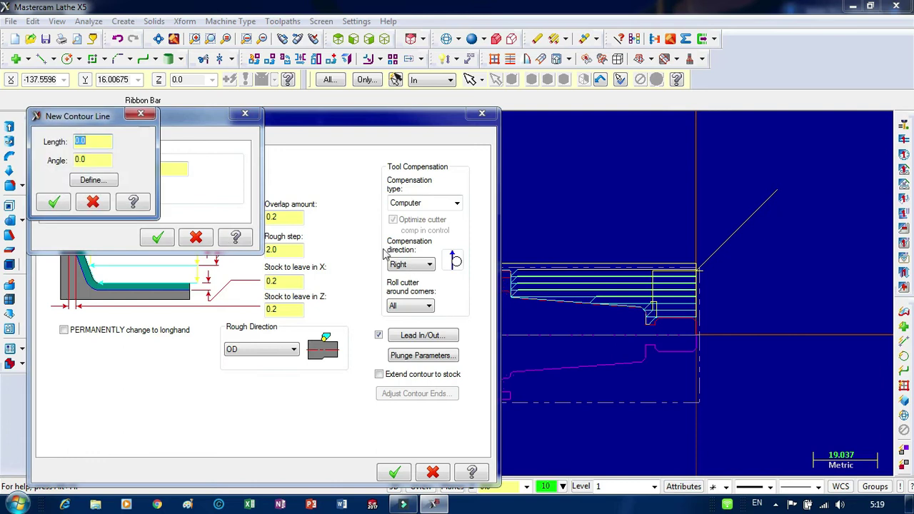
Define the lead-in line from the origin straight out beyond the front face, with length 8 mm and angle 0.
left_click(90, 179)
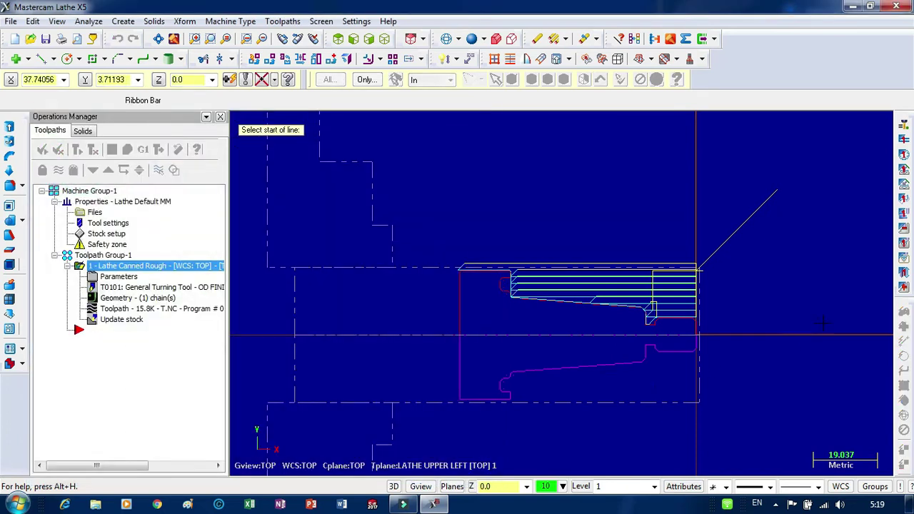
scroll(534, 360, "up", 4)
left_click(534, 354)
left_click(600, 356)
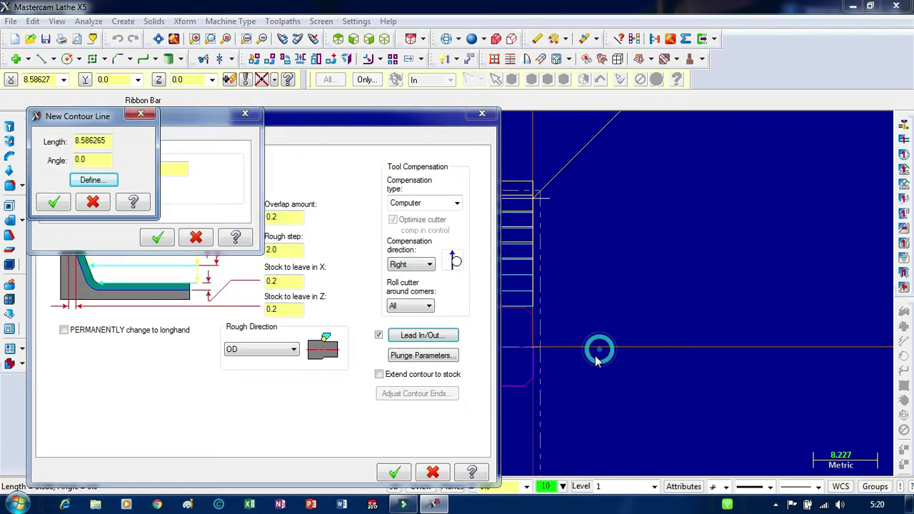
left_click(95, 142)
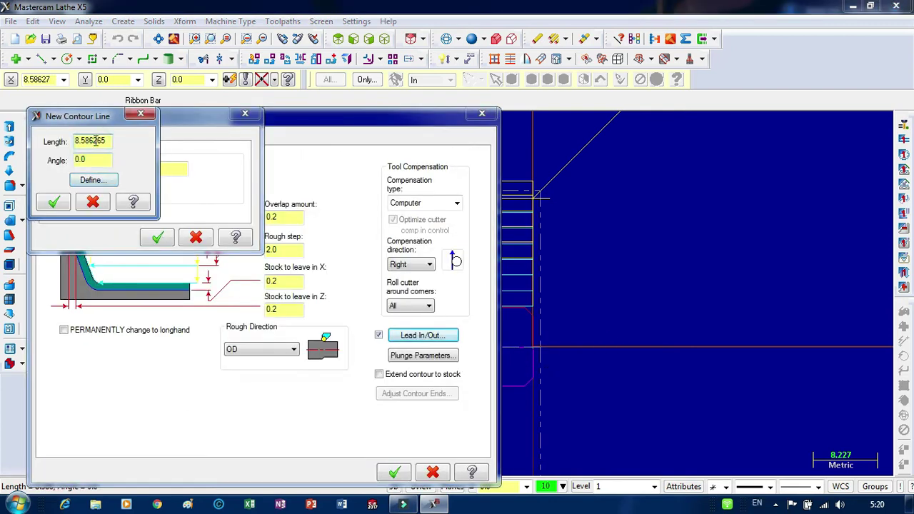
left_click_drag(109, 142, 51, 157)
type("8")
left_click(56, 203)
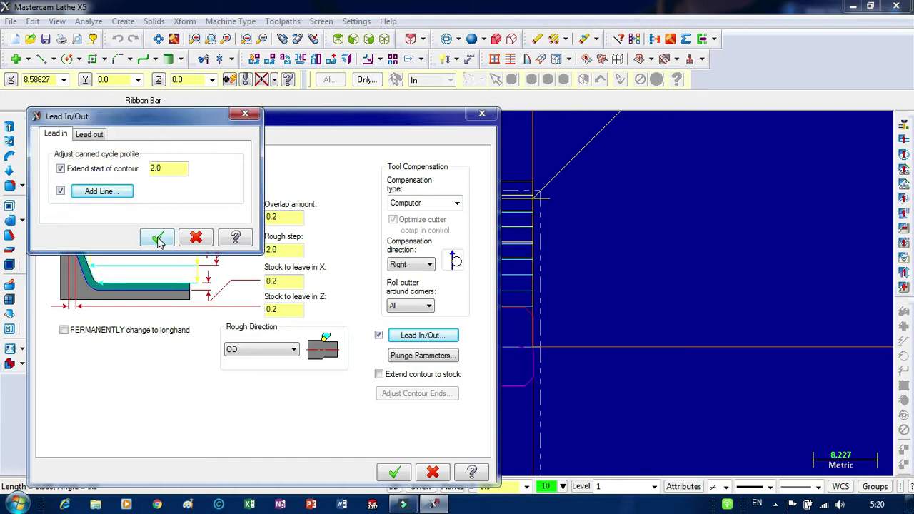
left_click(157, 239)
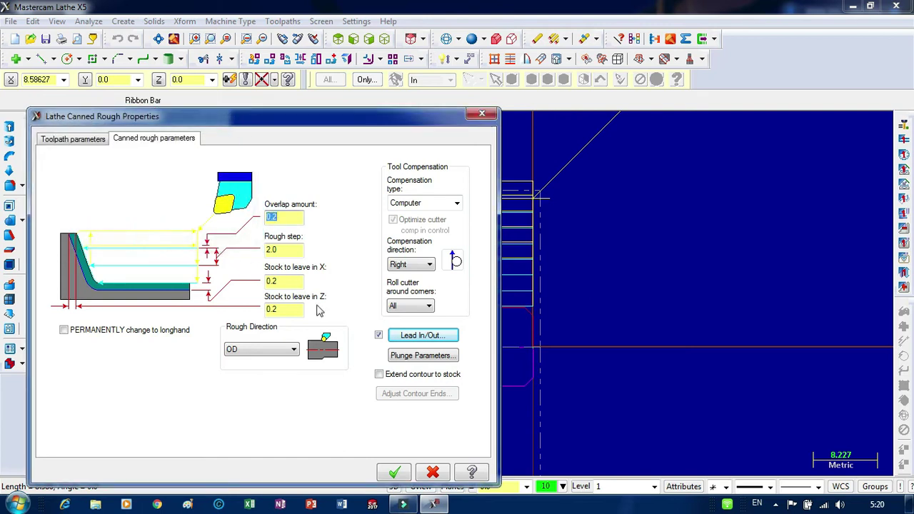
Accept the rough parameters and regenerate the canned rough toolpath with the added lead-in line.
scroll(557, 270, "down", 6)
left_click(77, 151)
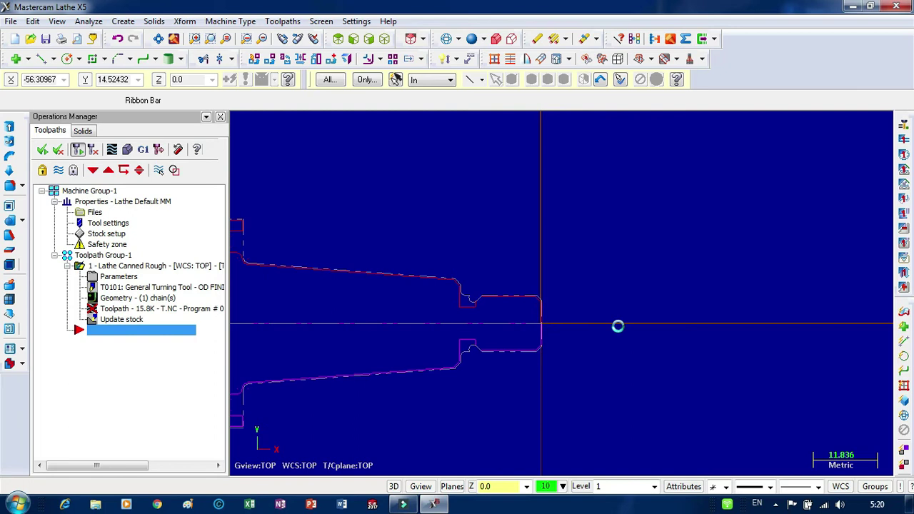
scroll(550, 317, "up", 4)
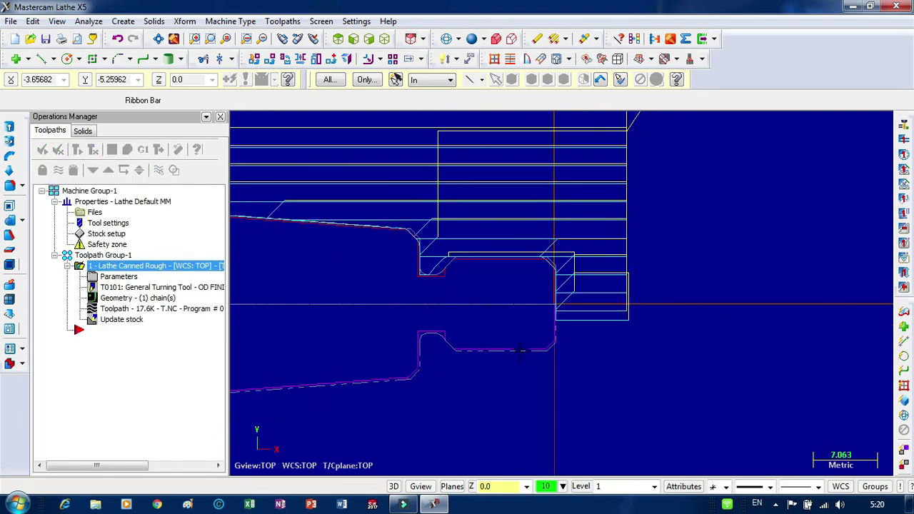
scroll(550, 317, "down", 5)
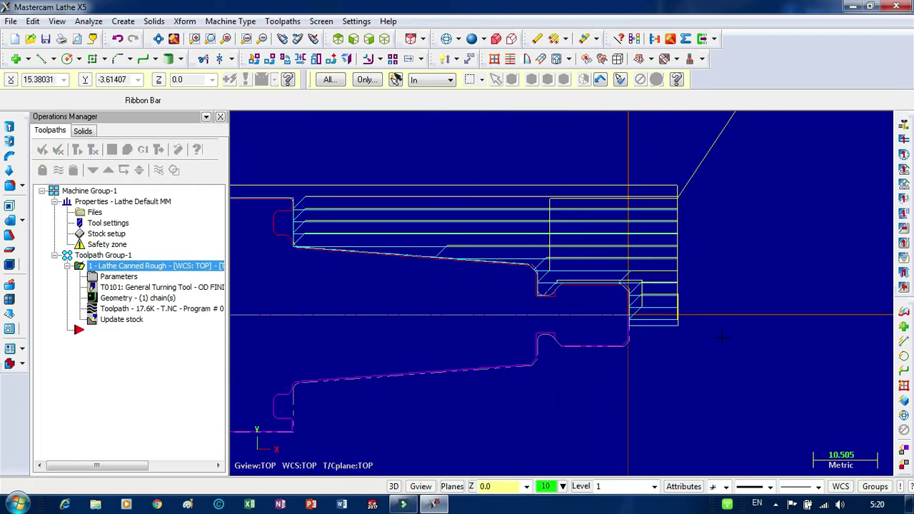
scroll(598, 306, "up", 2)
scroll(598, 306, "down", 1)
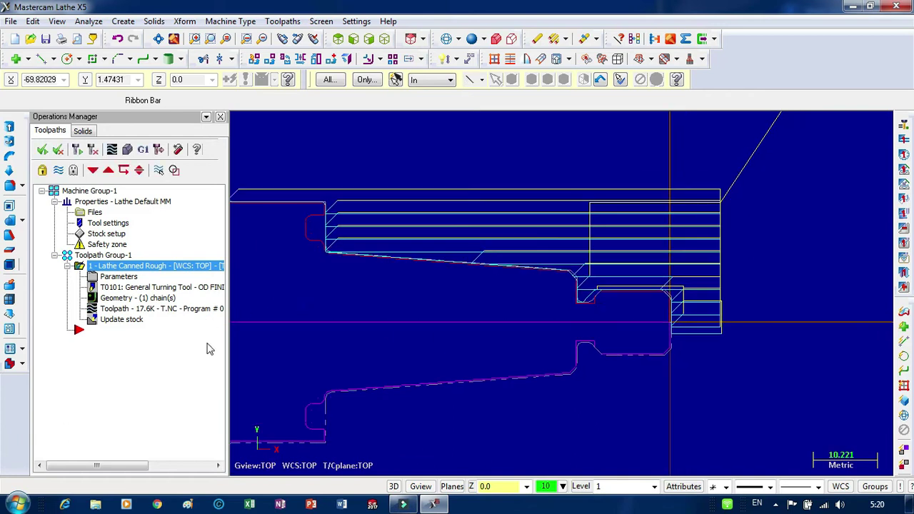
Add a canned finish lathe toolpath after the rough operation.
left_click(112, 333)
right_click(113, 333)
mouse_move(222, 98)
mouse_move(179, 112)
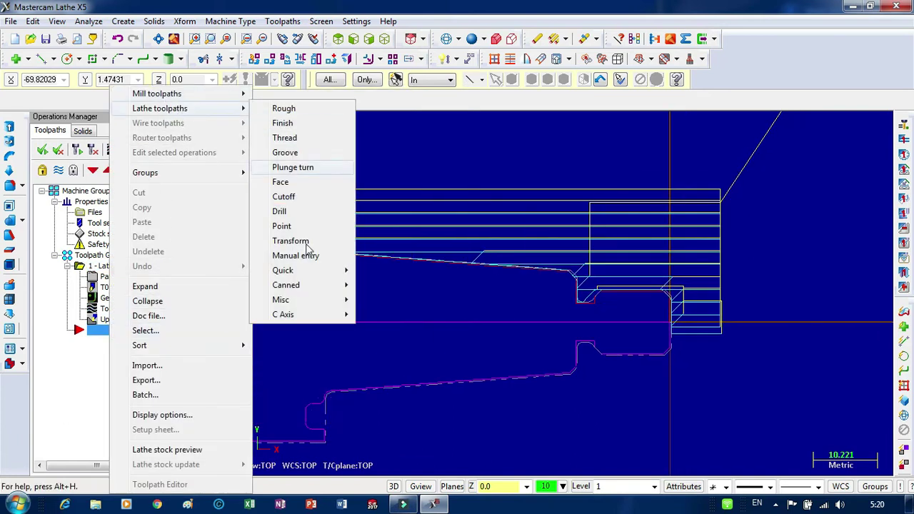
mouse_move(336, 286)
left_click(414, 302)
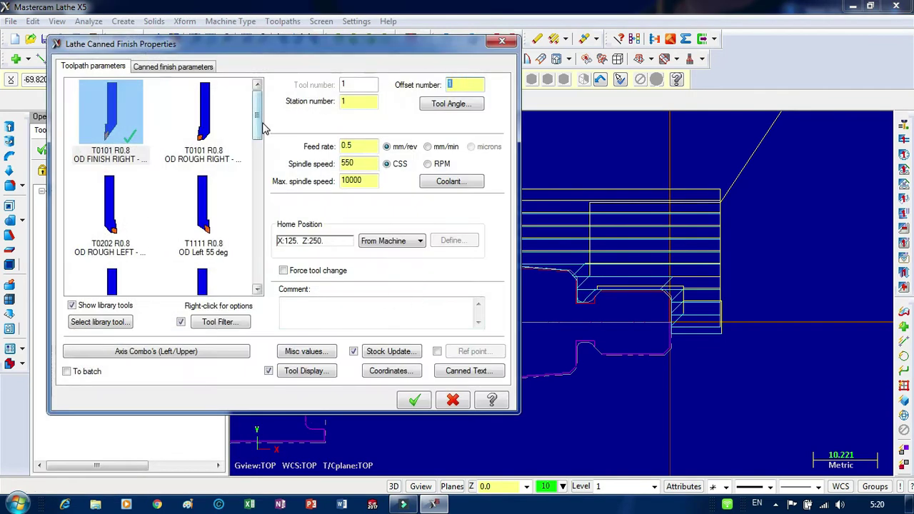
left_click_drag(258, 114, 258, 143)
left_click(109, 223)
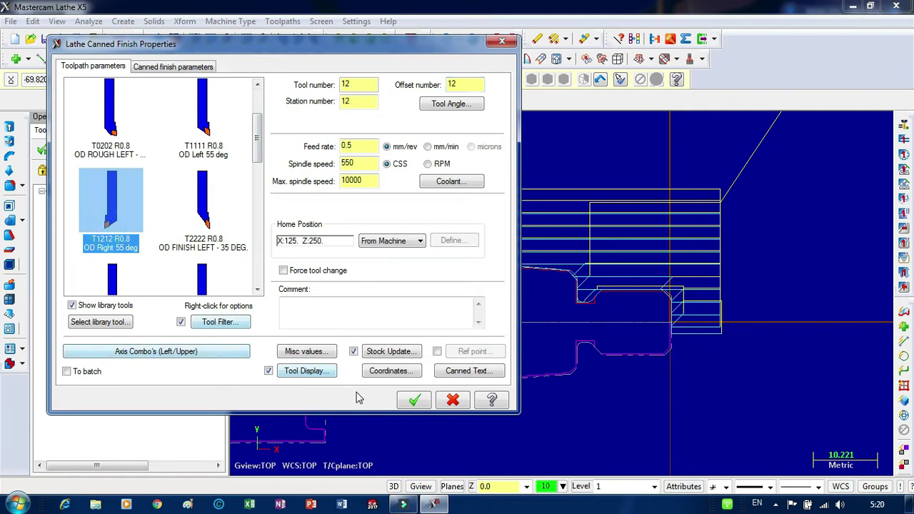
double_click(362, 85)
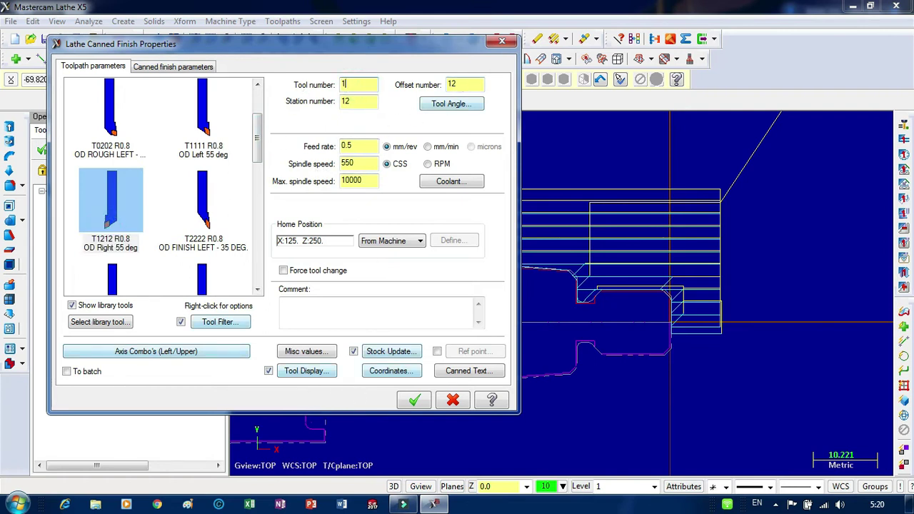
mouse_move(259, 133)
left_mouse_down()
mouse_move(257, 147)
mouse_move(258, 118)
left_mouse_up()
left_click(117, 135)
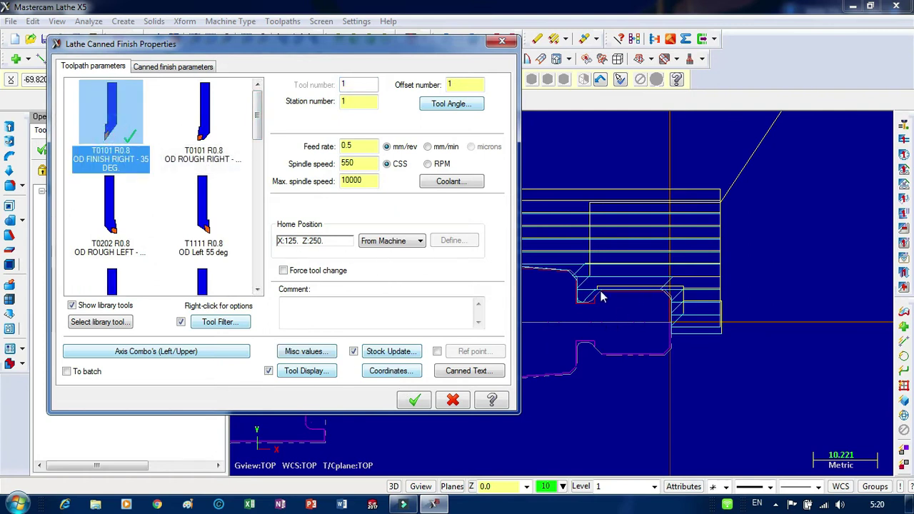
Force a tool change, take the home position from the tool, and generate the canned finish toolpath.
left_click(283, 271)
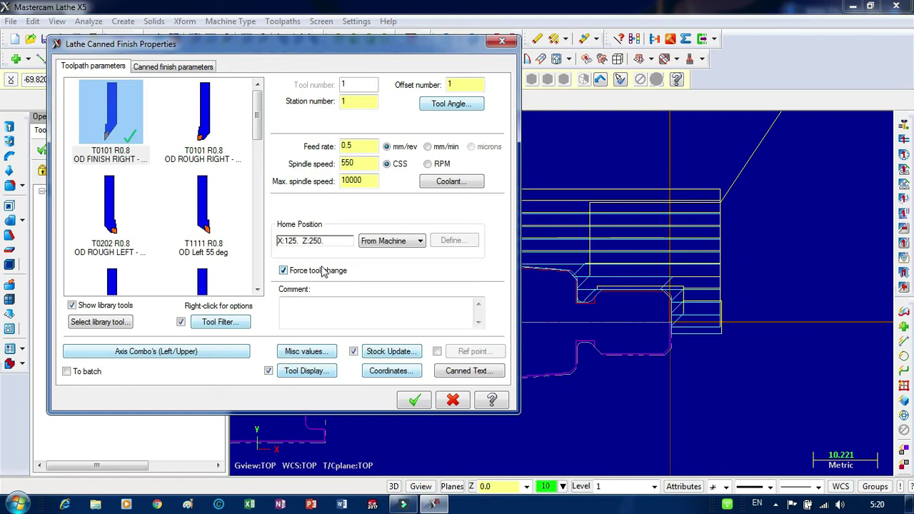
left_click(404, 242)
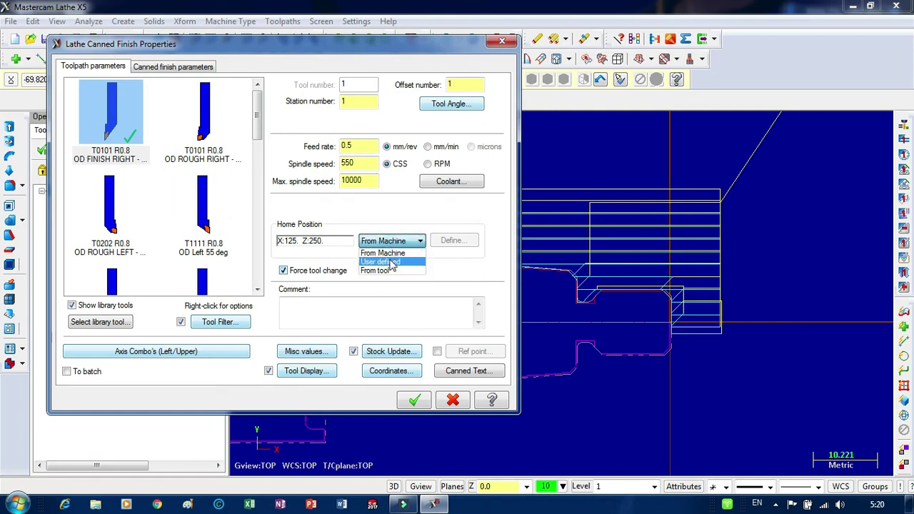
left_click(411, 261)
left_click(452, 241)
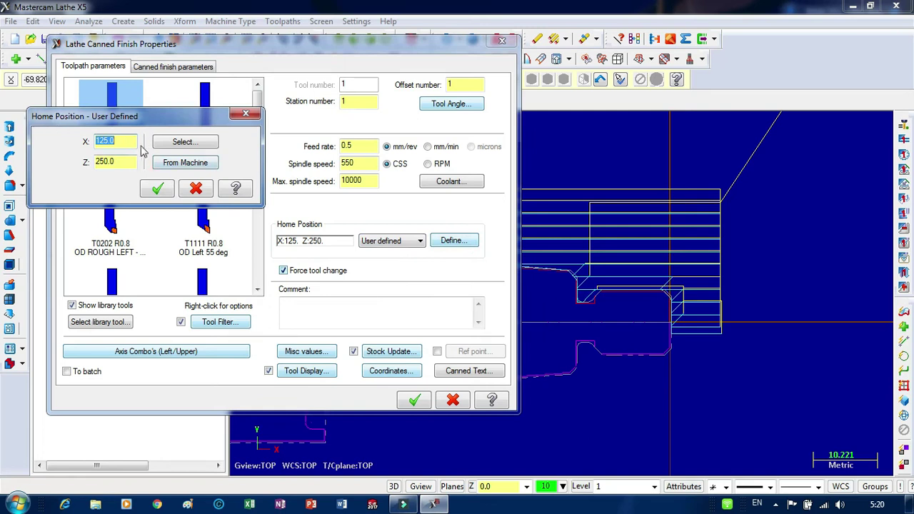
left_click(196, 188)
left_click(420, 240)
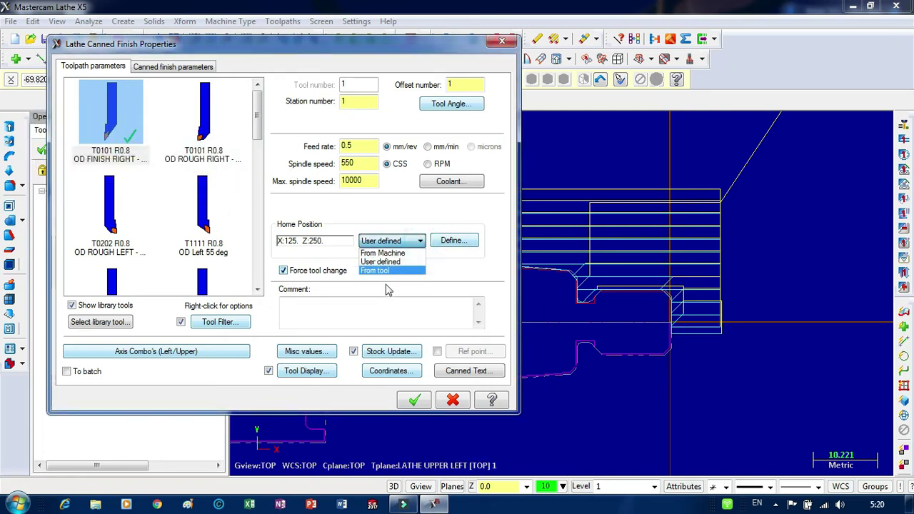
left_click(390, 271)
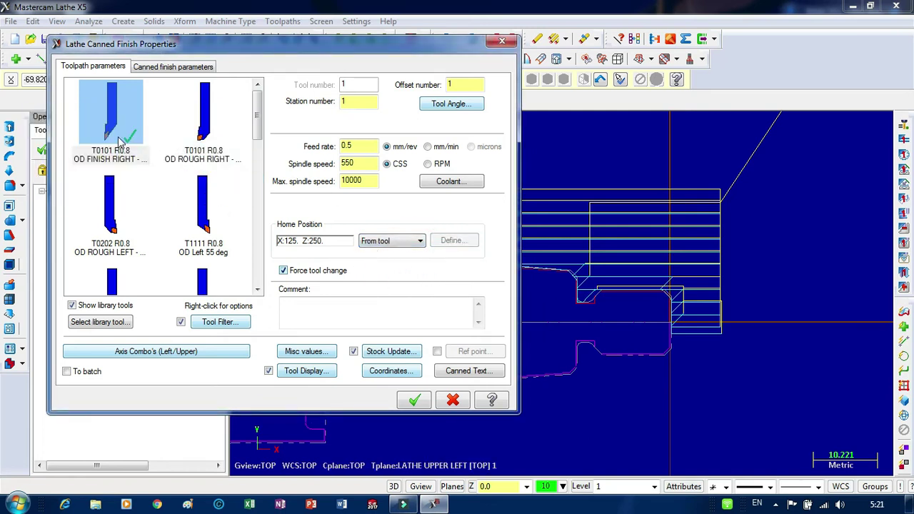
left_click(413, 400)
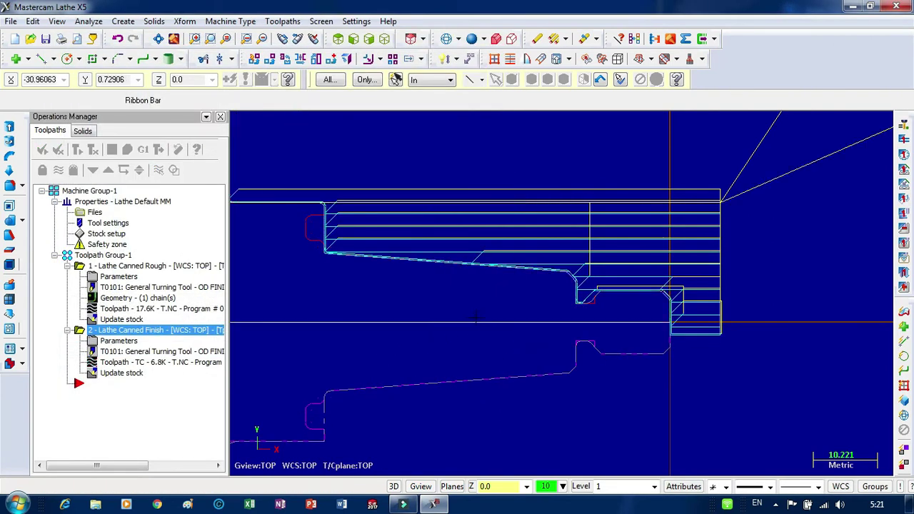
Examine the finish toolpath's travel line between the part and its home position.
scroll(468, 277, "down", 3)
scroll(468, 276, "down", 5)
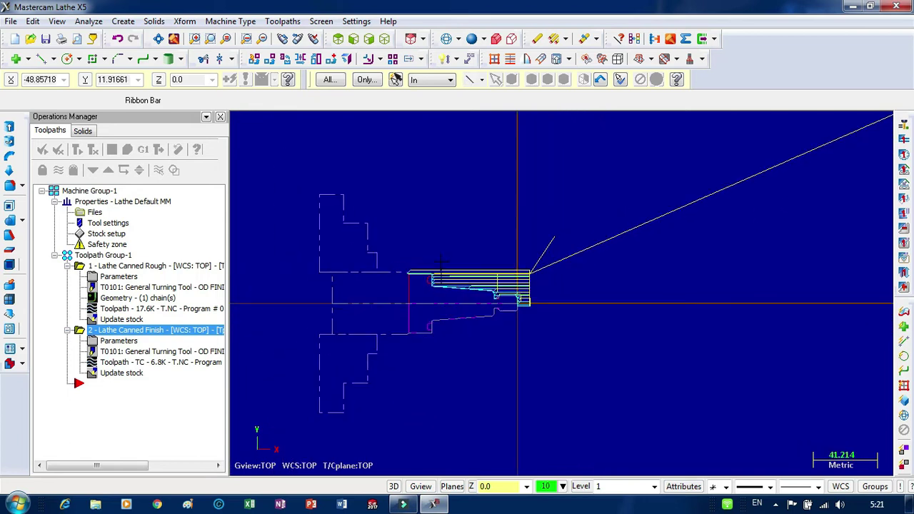
scroll(412, 246, "down", 2)
scroll(626, 187, "up", 2)
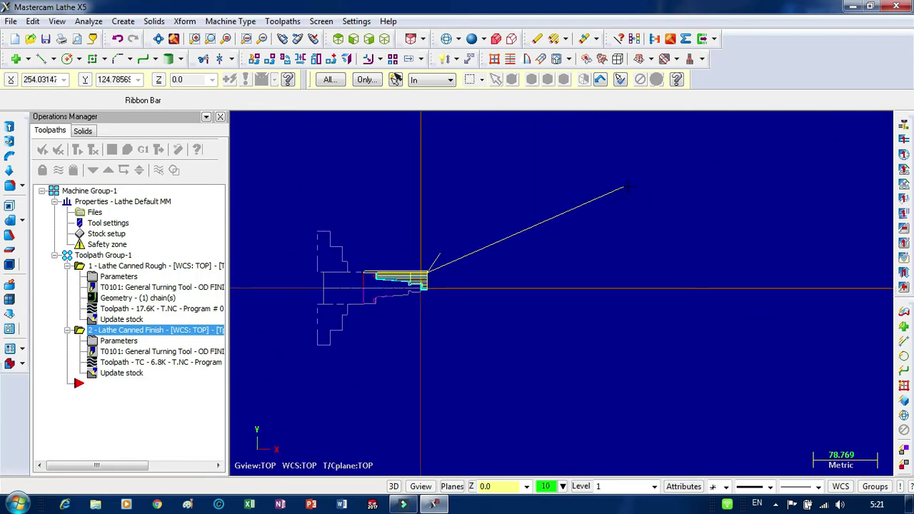
scroll(624, 185, "up", 2)
scroll(645, 212, "down", 1)
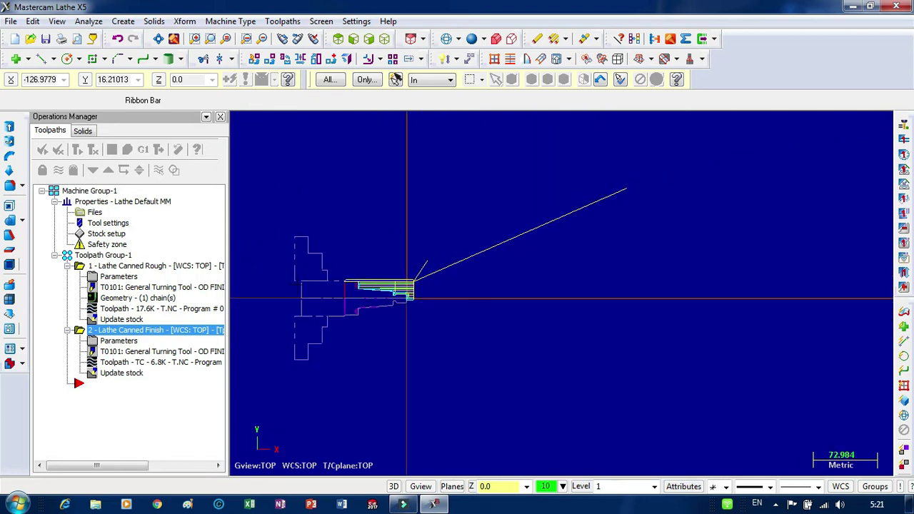
Set the canned finish operation's home position to user-defined X 60, Z 60 and regenerate its toolpath.
left_click(119, 341)
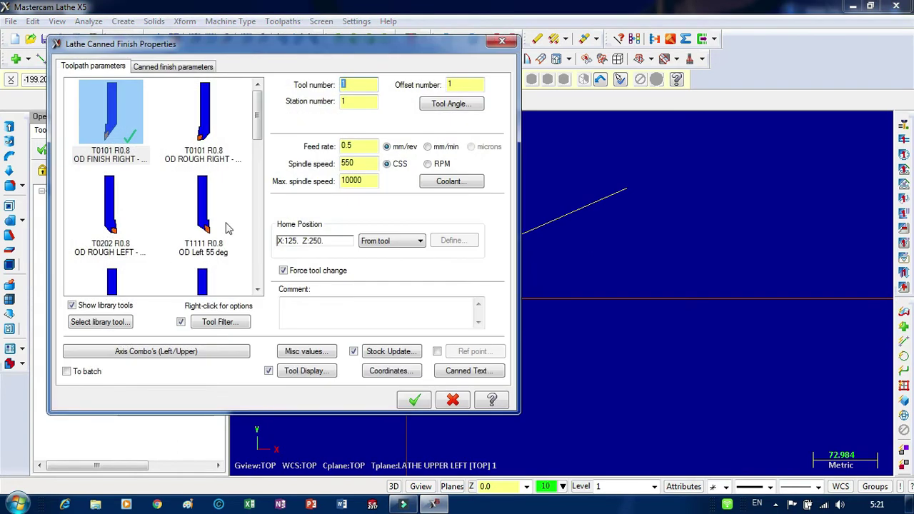
left_click(402, 241)
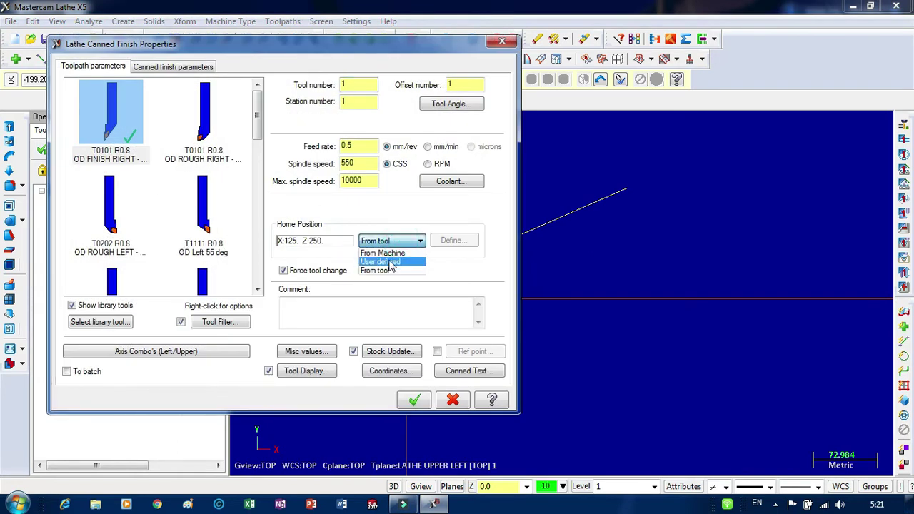
left_click(382, 263)
left_click(452, 241)
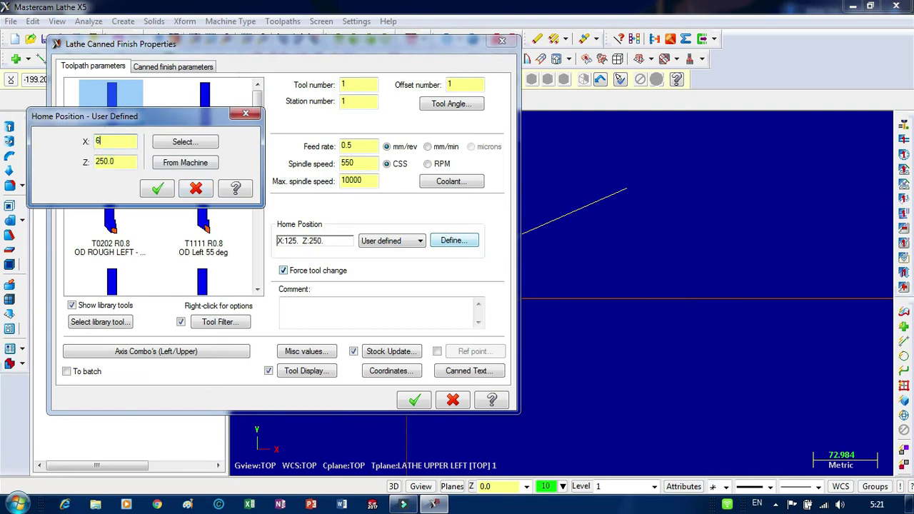
key("Tab")
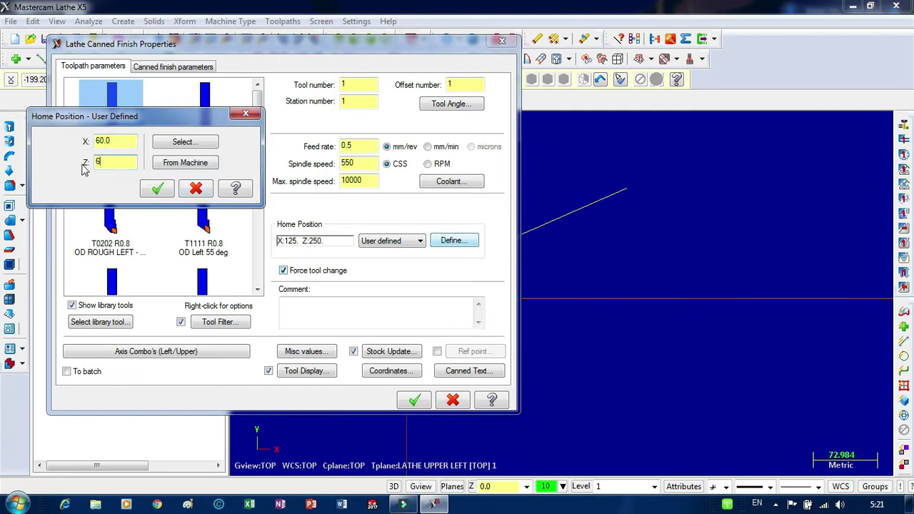
left_click(158, 187)
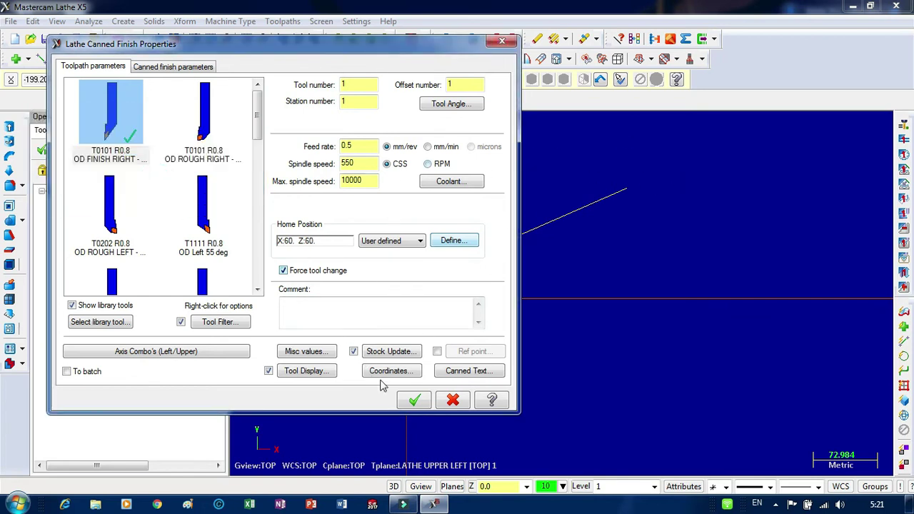
left_click(414, 399)
scroll(393, 268, "up", 3)
left_click(78, 149)
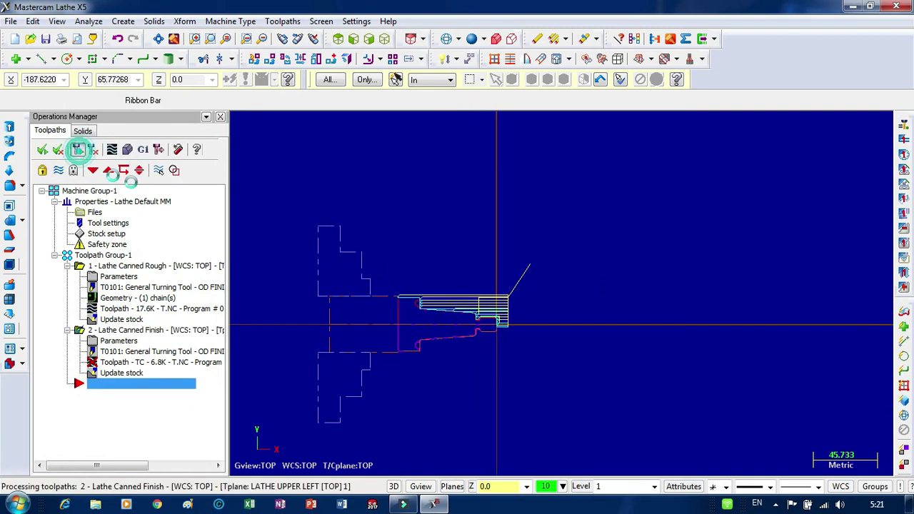
Backplot the canned finish toolpath and examine the tool's path along the neck, taper, shoulder and end of the contour.
scroll(630, 305, "down", 1)
scroll(499, 305, "up", 5)
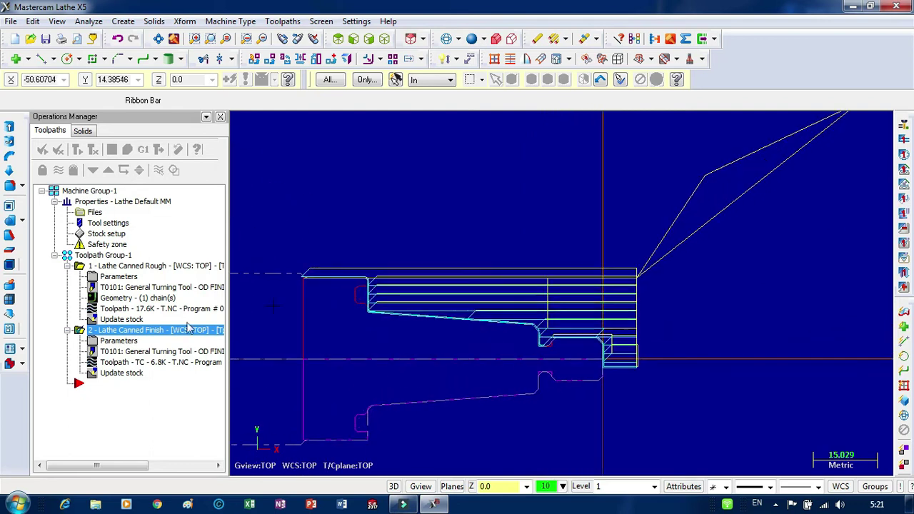
left_click(125, 362)
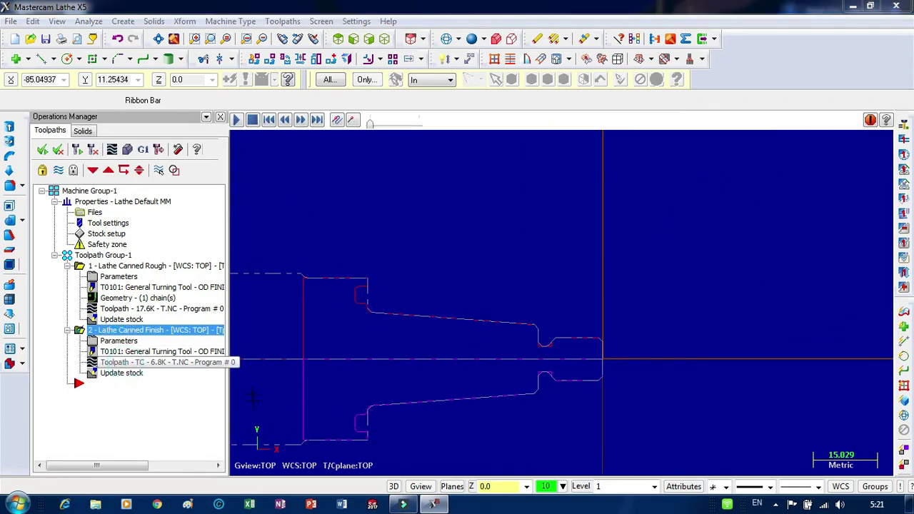
left_click(236, 119)
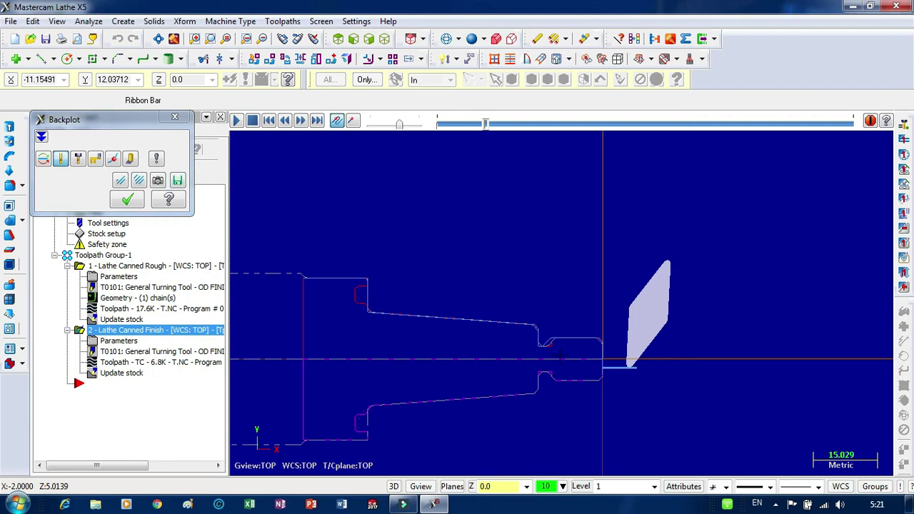
scroll(559, 355, "up", 5)
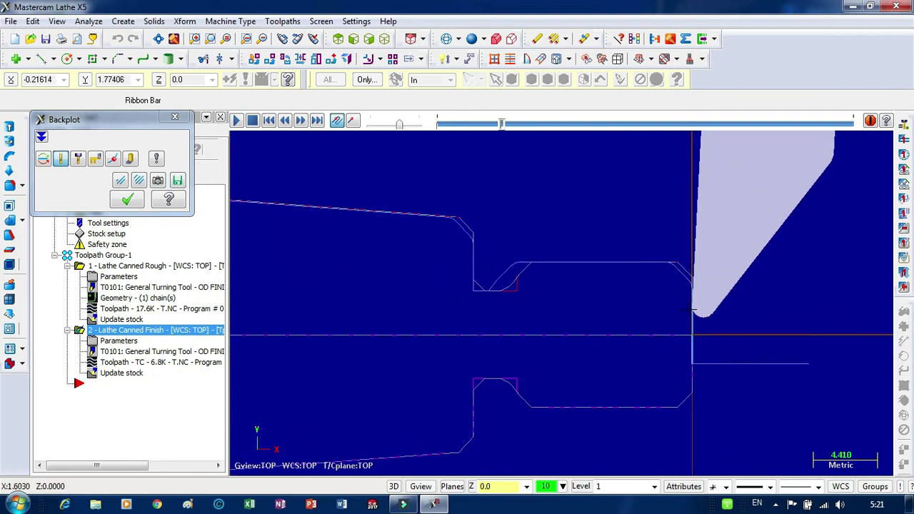
scroll(692, 309, "down", 1)
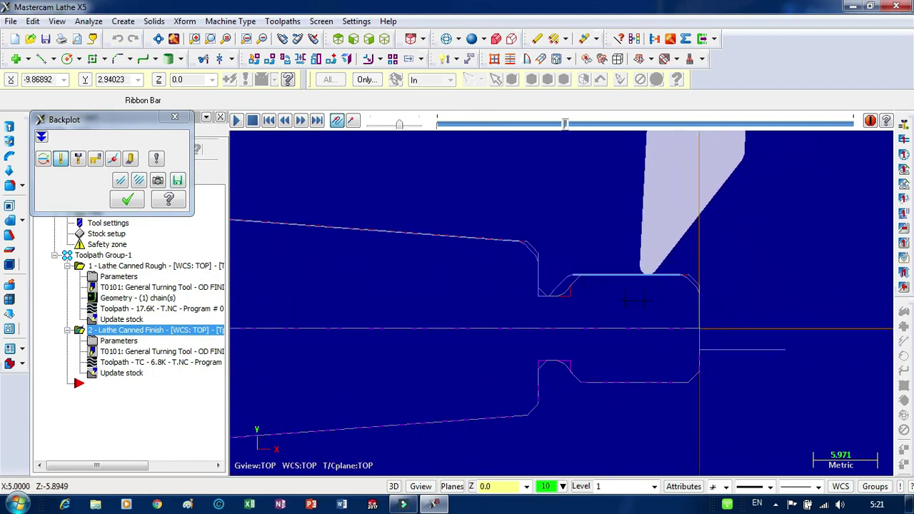
scroll(635, 299, "up", 3)
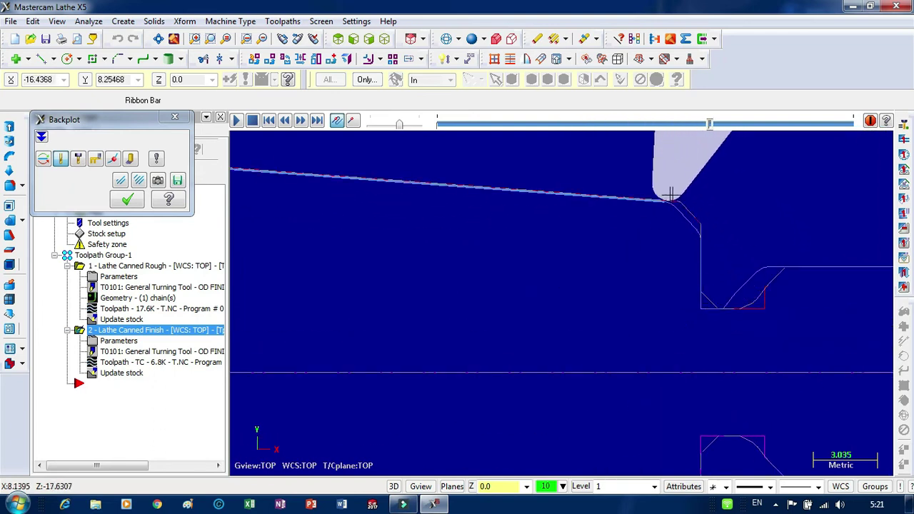
scroll(712, 283, "down", 5)
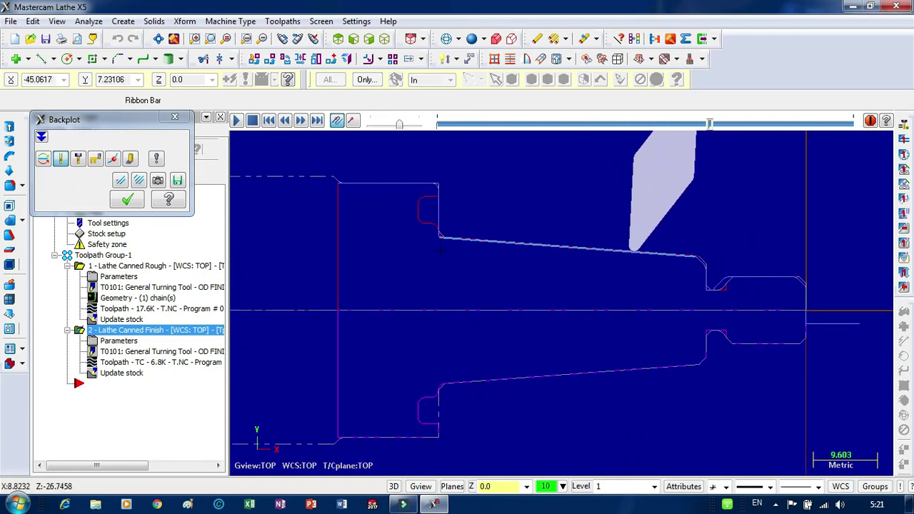
scroll(441, 249, "up", 5)
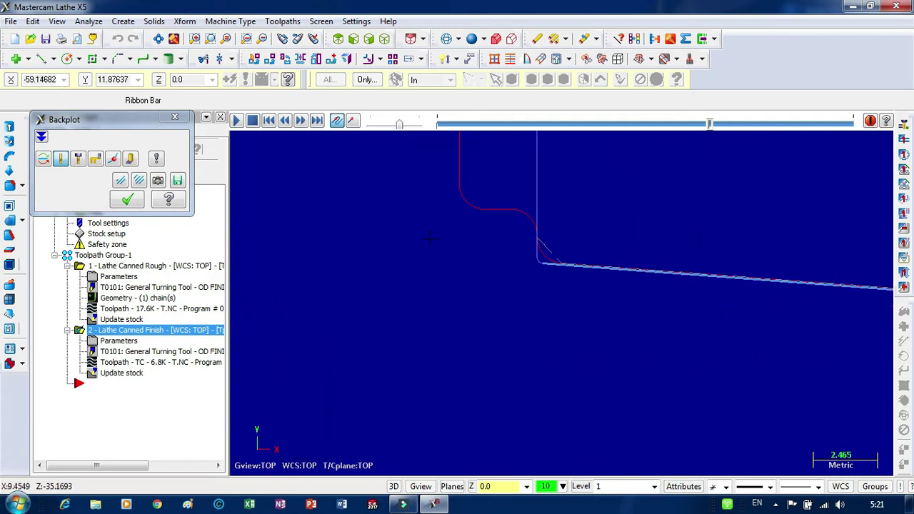
scroll(430, 240, "down", 3)
scroll(451, 221, "up", 3)
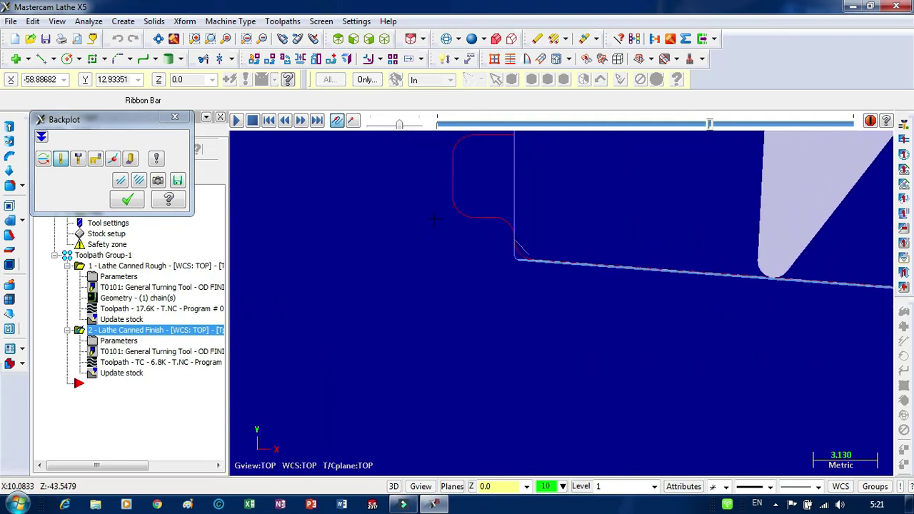
scroll(451, 221, "up", 2)
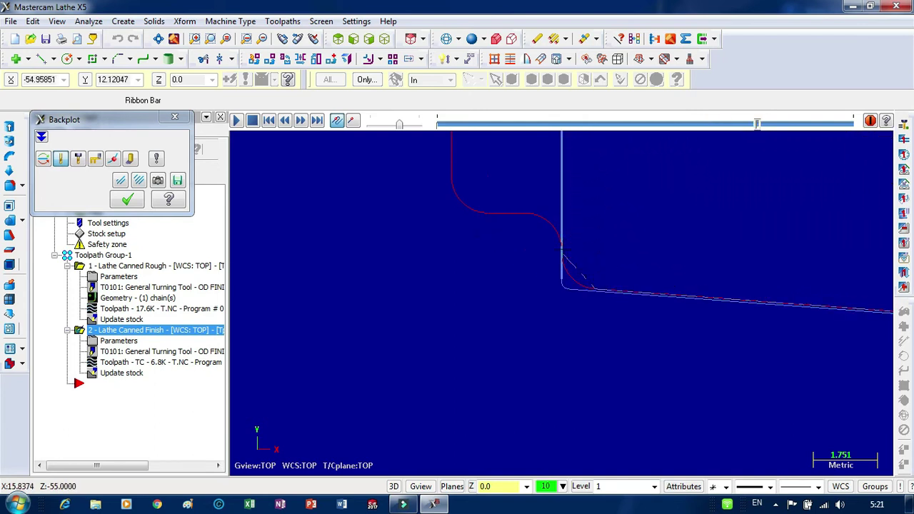
scroll(517, 269, "down", 8)
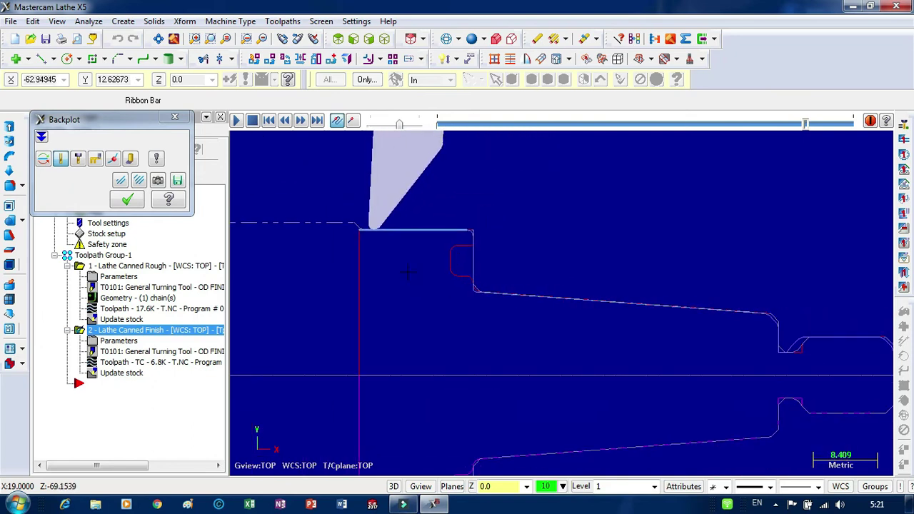
scroll(325, 220, "up", 7)
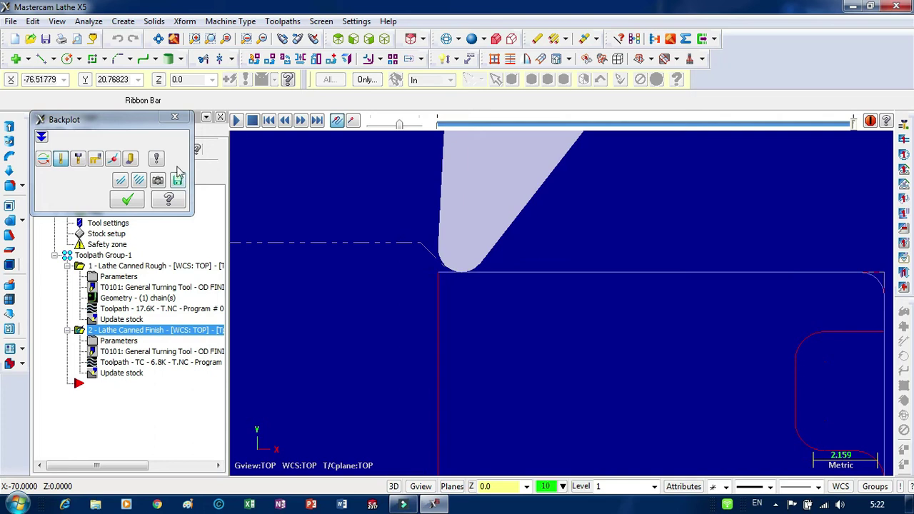
left_click(174, 116)
Extend the end of the contour by 2.0 in the canned rough operation's lead-out settings.
left_click(122, 269)
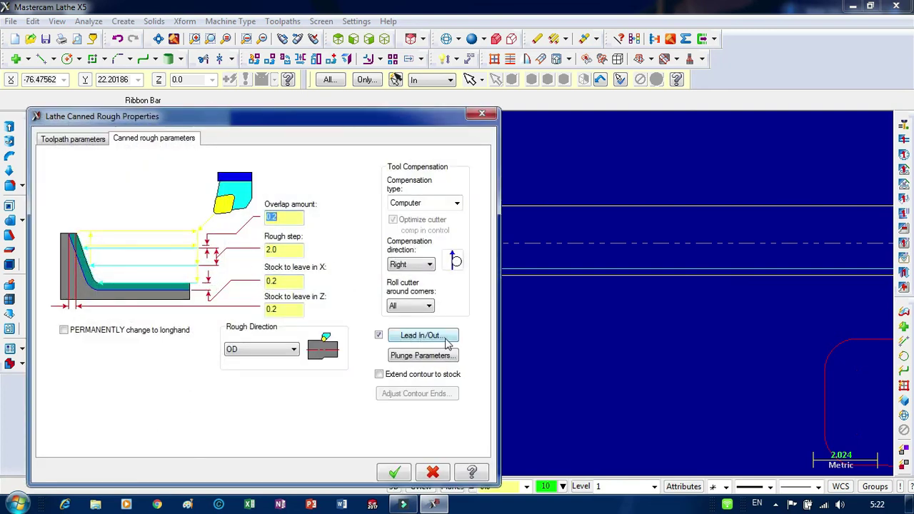
left_click(445, 340)
left_click(87, 135)
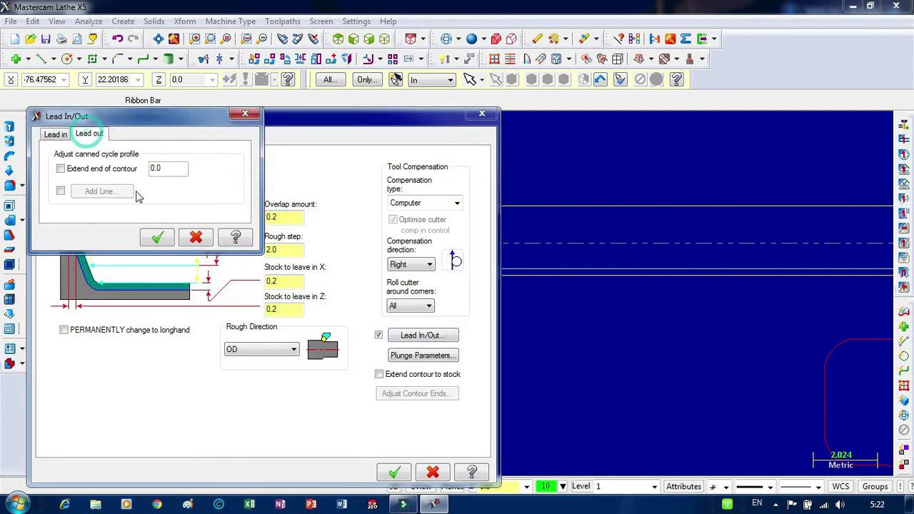
left_click(76, 169)
left_click(166, 169)
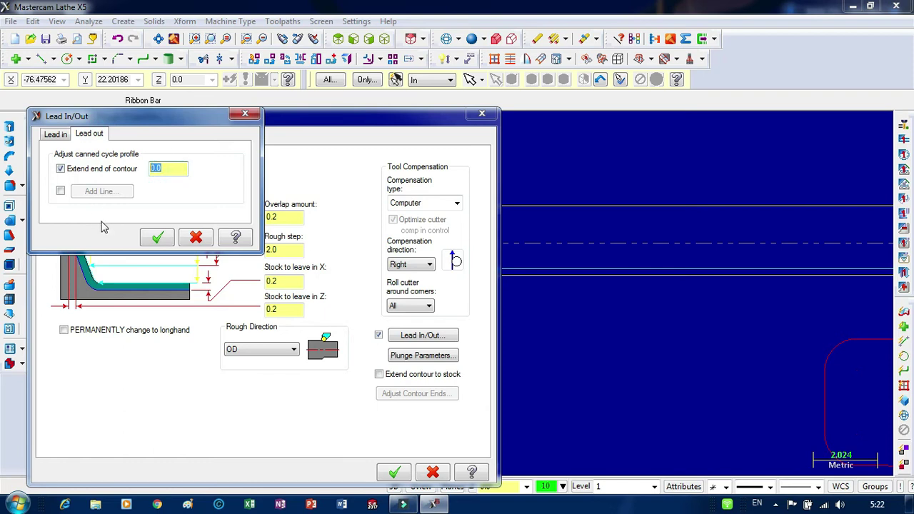
left_click(158, 238)
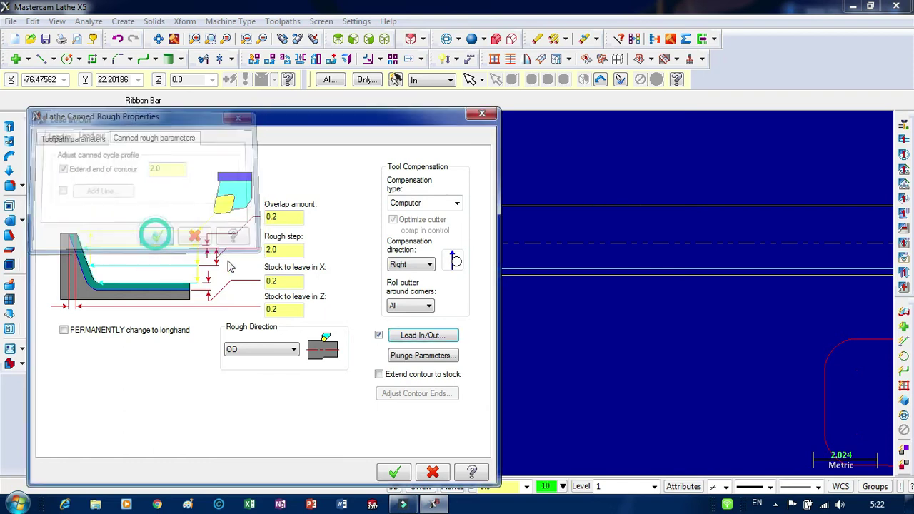
left_click(385, 471)
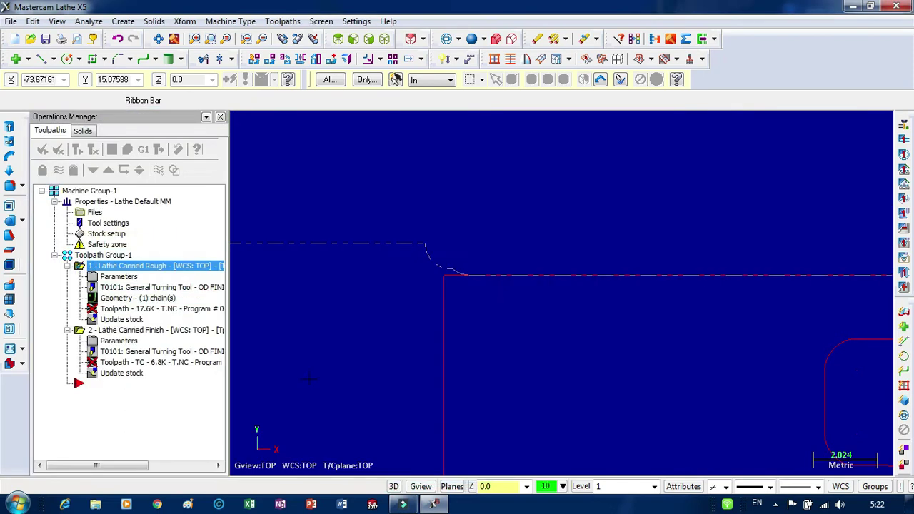
Regenerate the canned rough and canned finish toolpaths with the extended contour end.
left_click(79, 149)
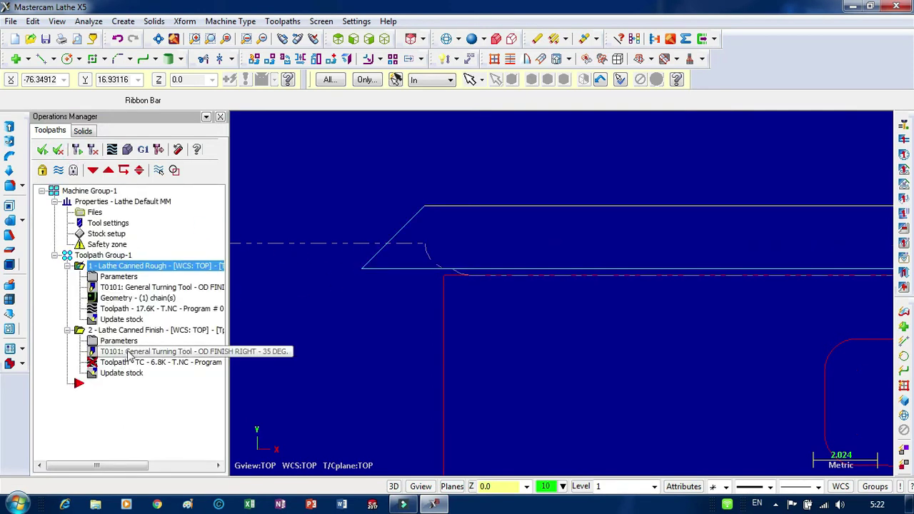
left_click(113, 332)
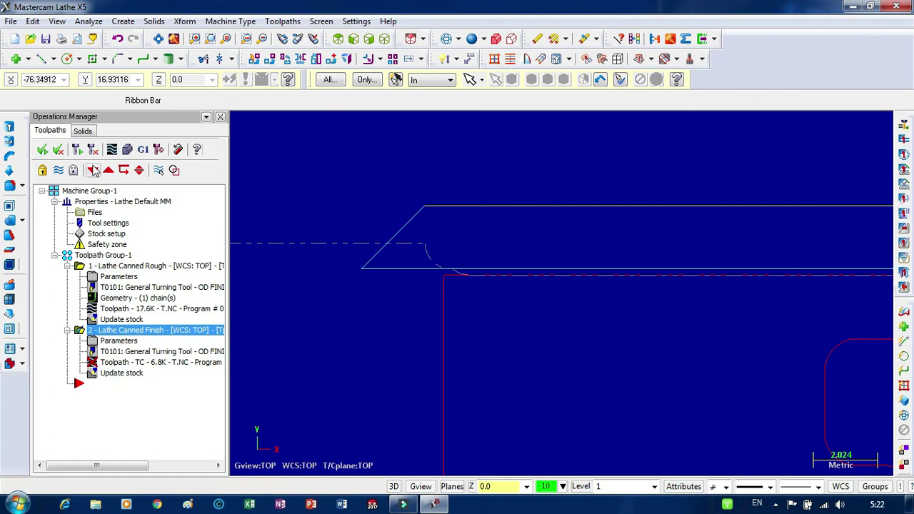
left_click(77, 148)
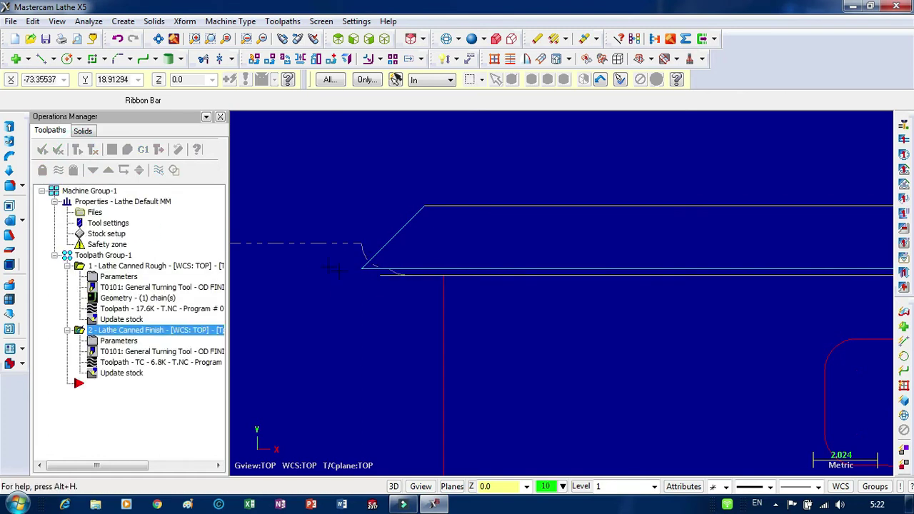
Hide the rough and finish toolpath display so only the part, stock and chuck geometry is drawn.
left_click(113, 386)
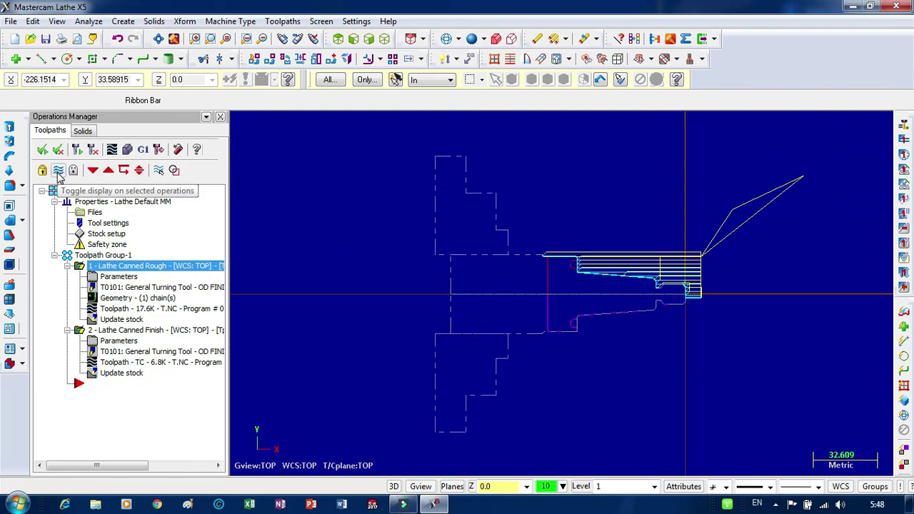
left_click(58, 170)
scroll(485, 262, "down", 1)
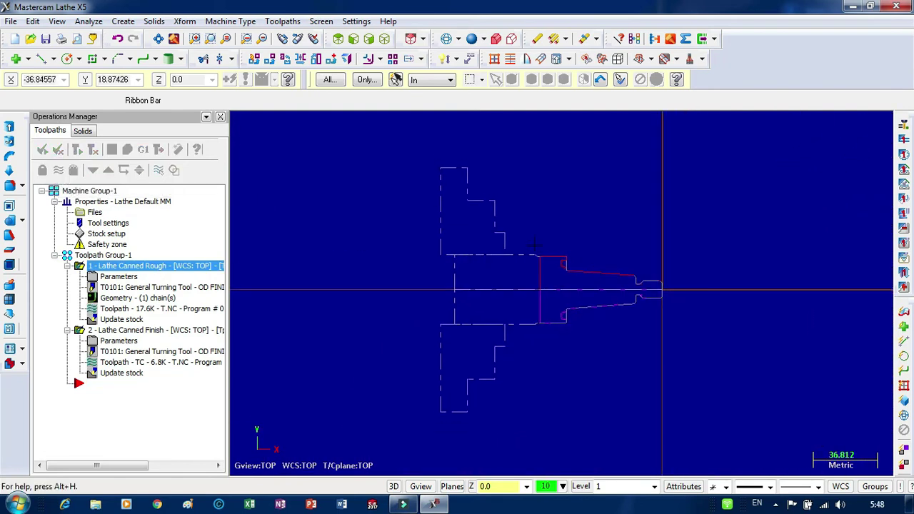
scroll(535, 250, "up", 6)
scroll(471, 246, "up", 1)
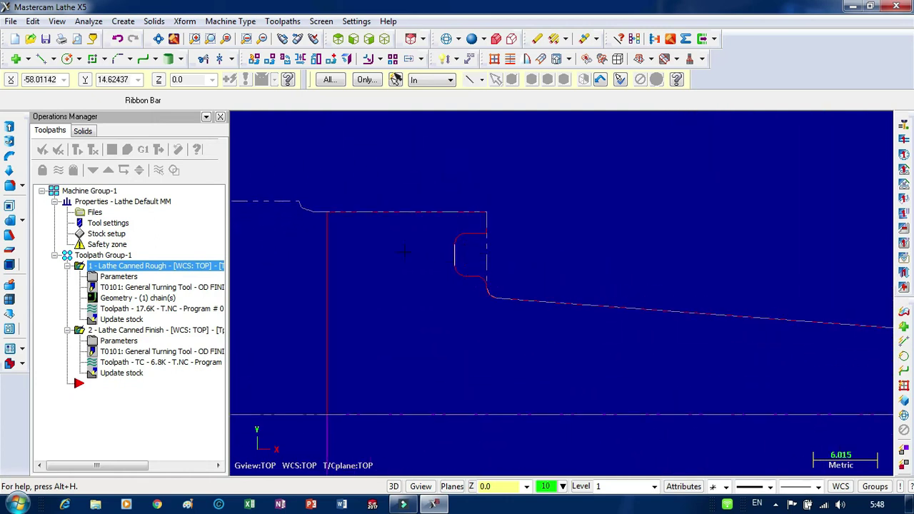
Add a lathe groove toolpath after the canned finish operation and accept the groove definition options.
left_click(117, 384)
right_click(117, 385)
mouse_move(176, 108)
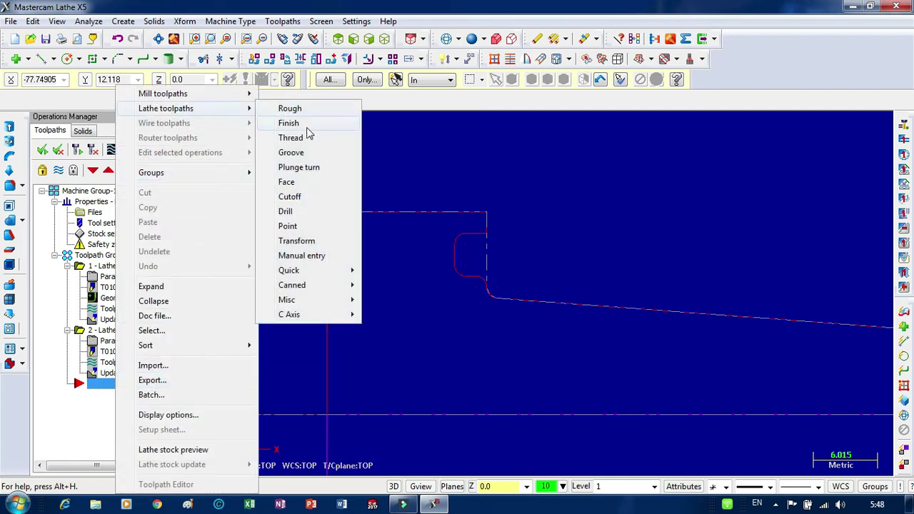
left_click(308, 152)
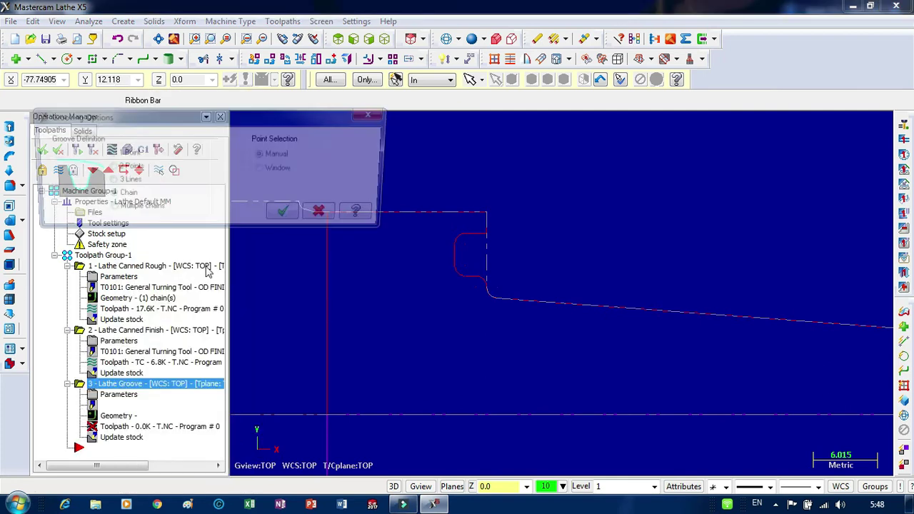
left_click(288, 215)
Chain the groove's inner boundary from the lower outer fillet arc, reversed to run into the groove, through to its upper horizontal wall.
scroll(471, 275, "up", 6)
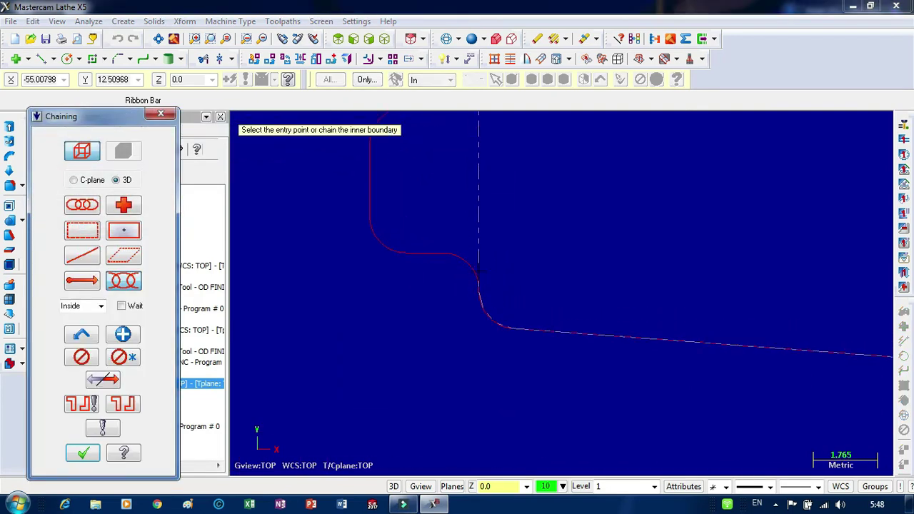
scroll(472, 284, "up", 2)
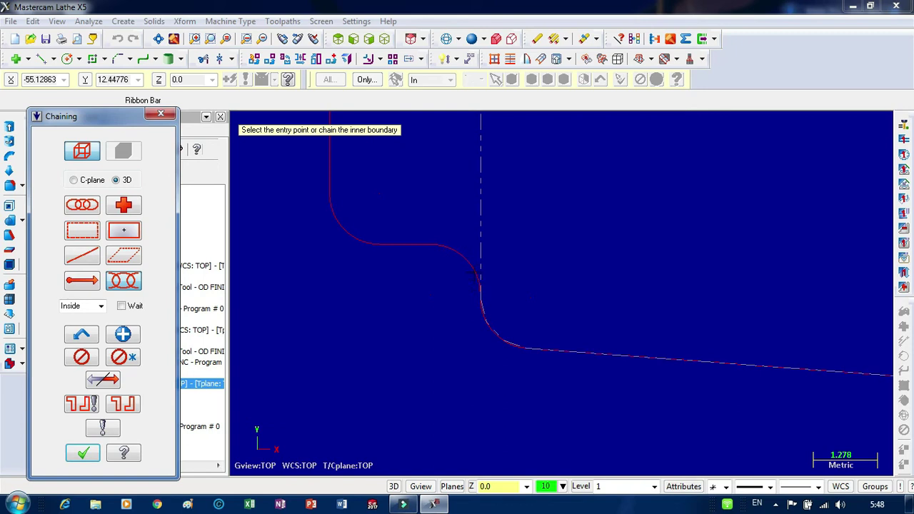
scroll(485, 261, "down", 1)
scroll(480, 271, "up", 2)
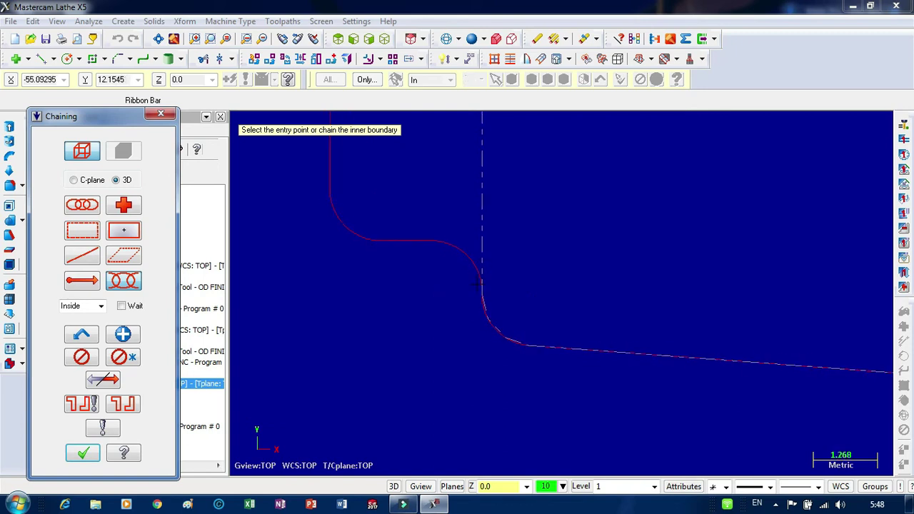
scroll(472, 253, "down", 1)
scroll(471, 260, "up", 3)
left_click(455, 254)
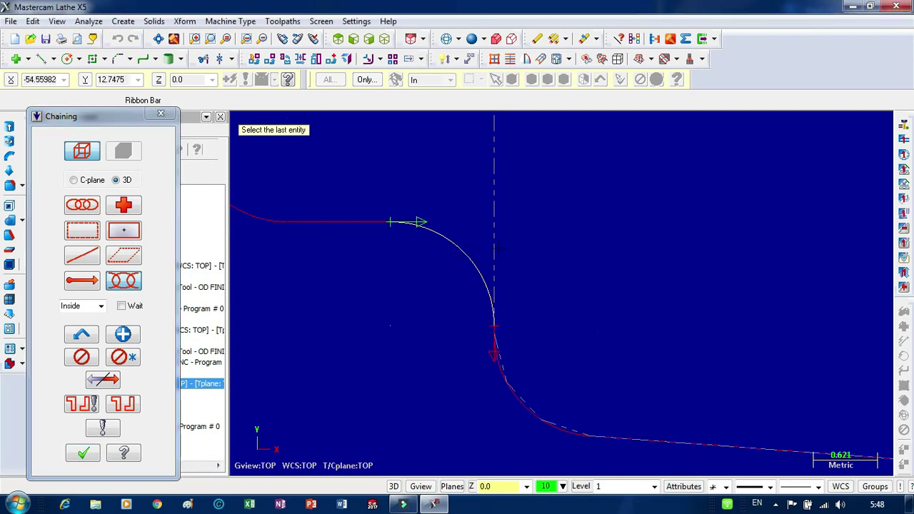
left_click(102, 379)
scroll(613, 299, "down", 4)
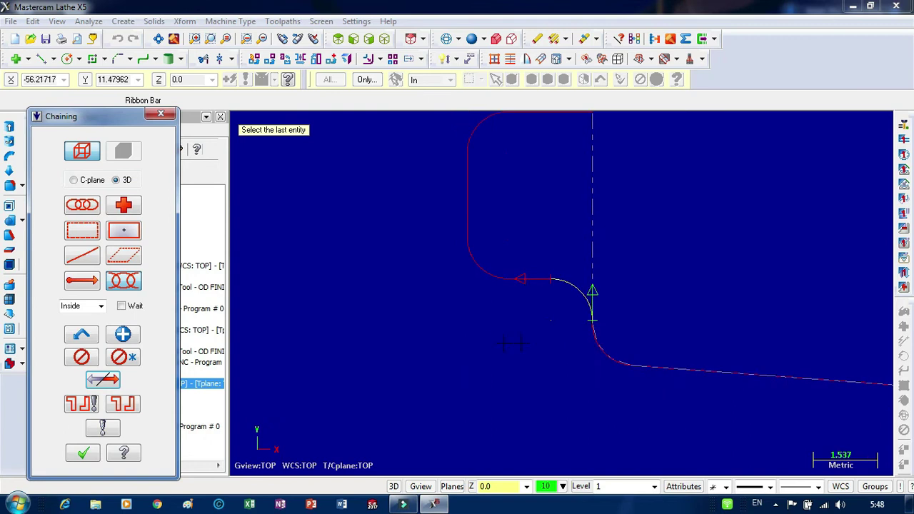
left_click(548, 179)
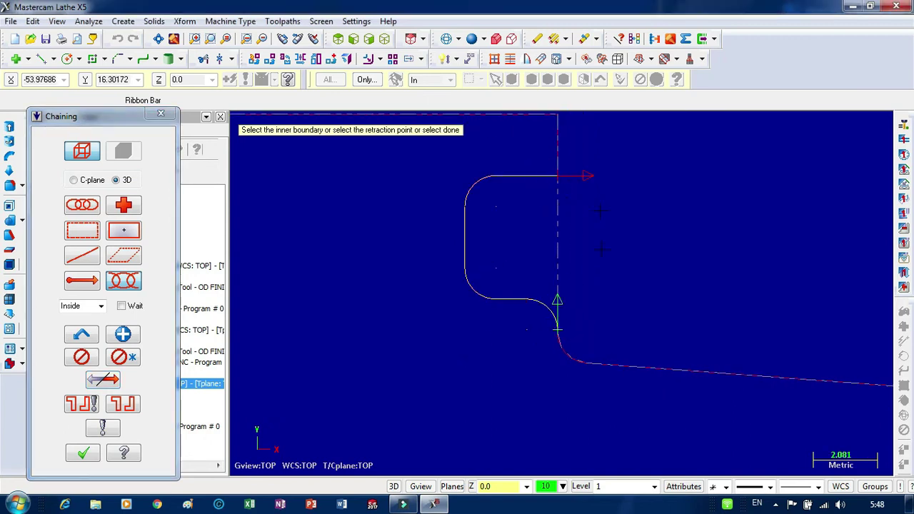
left_click(84, 454)
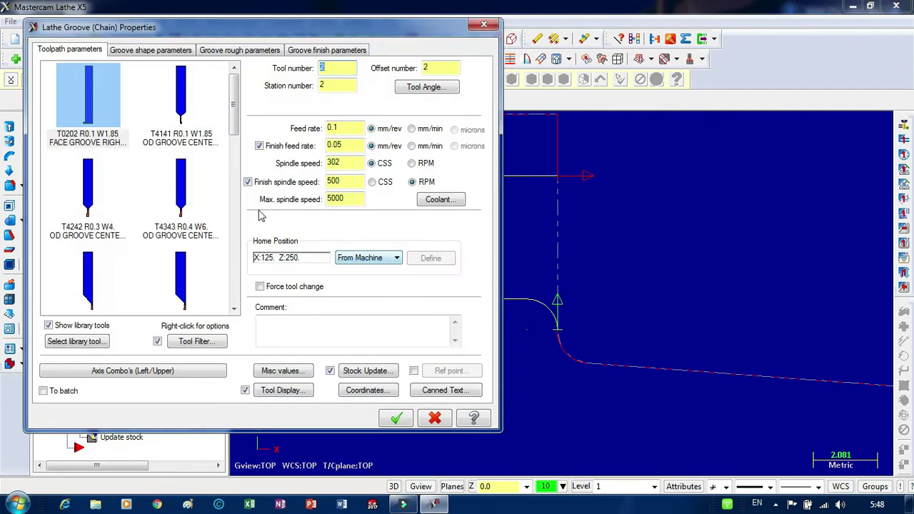
Use the T0202 narrow right face groove tool and define its insert with A 1.5, B 2.0, C 0.1, D 2.0 and E 10.0.
left_click(99, 118)
left_click(191, 123)
left_click(87, 112)
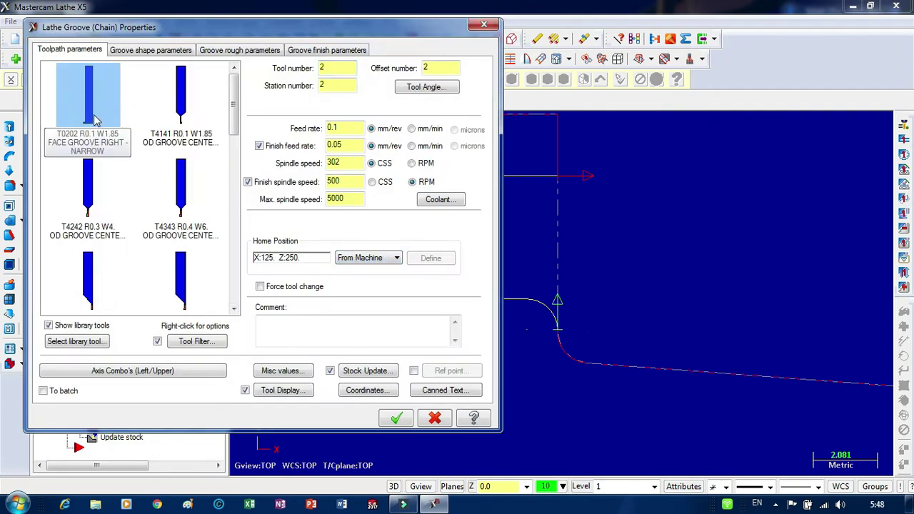
right_click(95, 119)
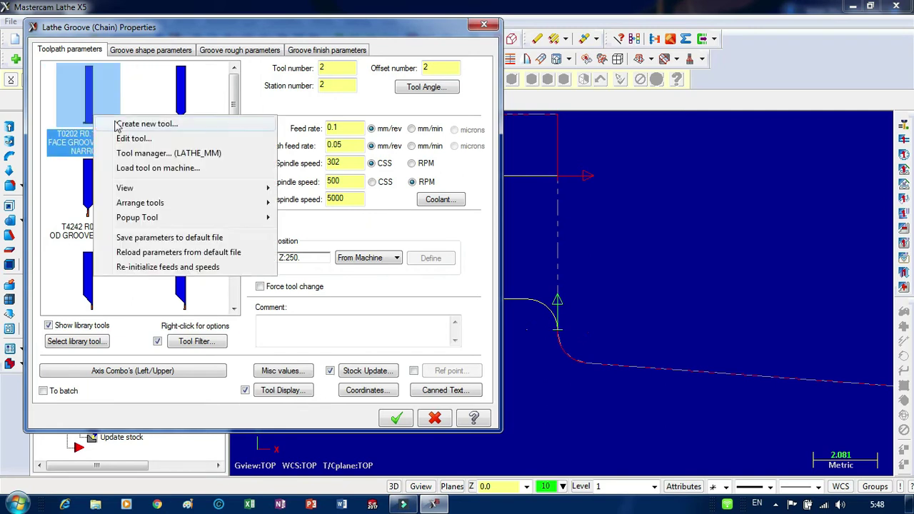
left_click(134, 140)
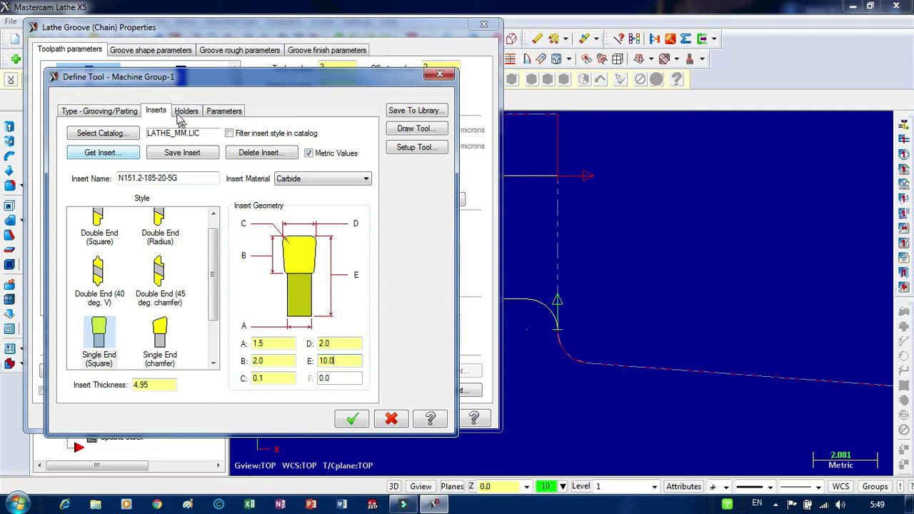
left_click(352, 417)
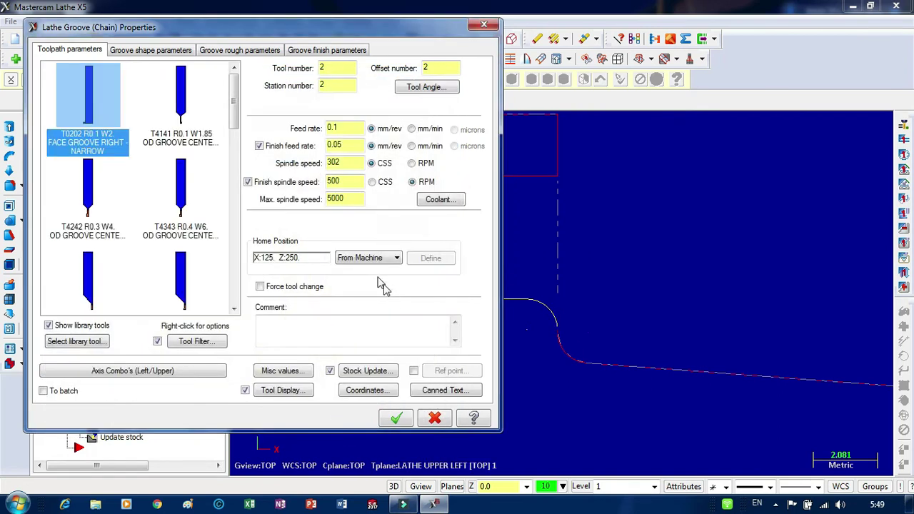
Set the groove finish lead-in entry vector angle to -135 degrees for the first and second passes and generate the groove toolpath.
left_click(146, 49)
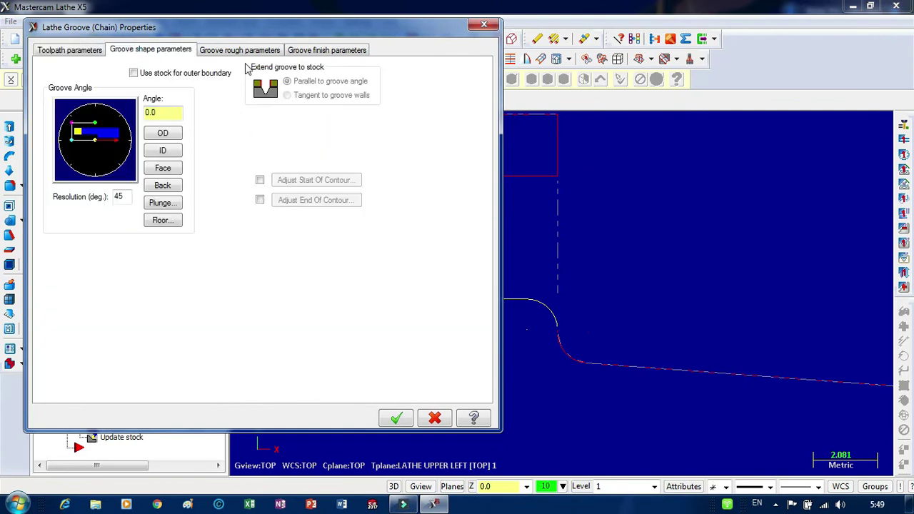
left_click(247, 52)
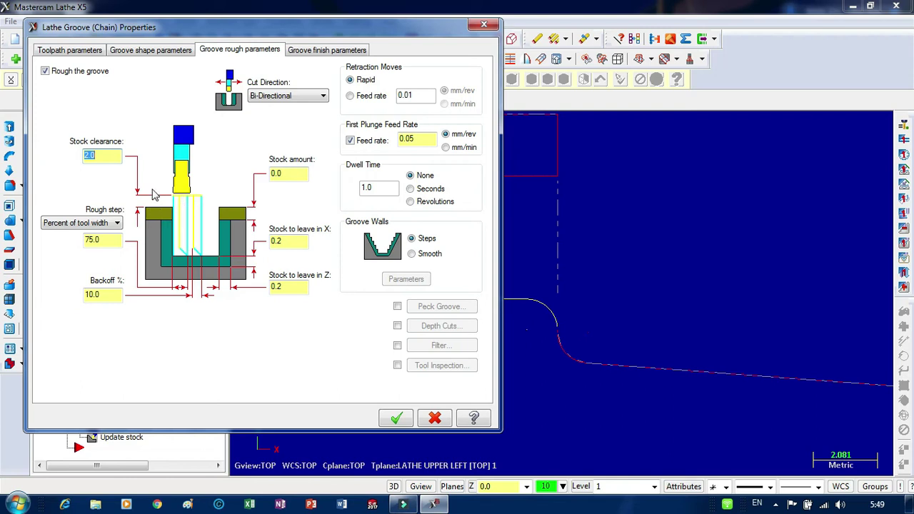
left_click(282, 173)
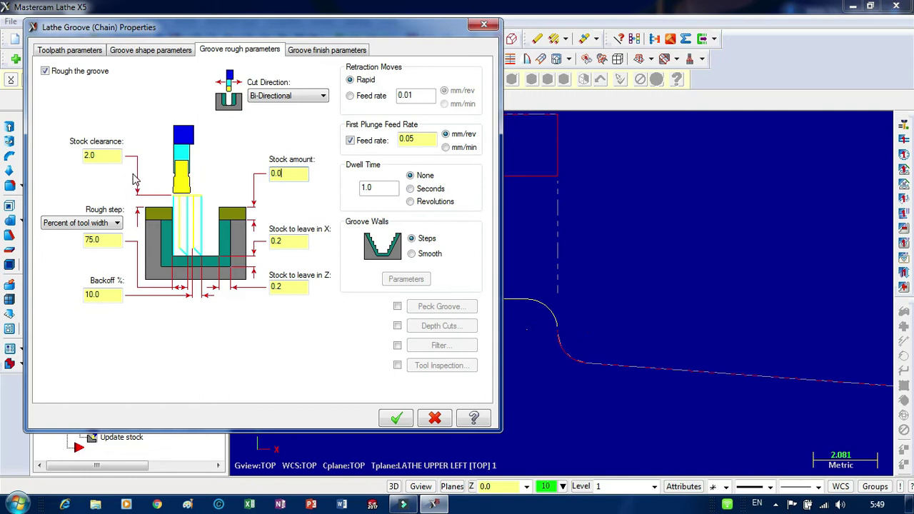
left_click(347, 51)
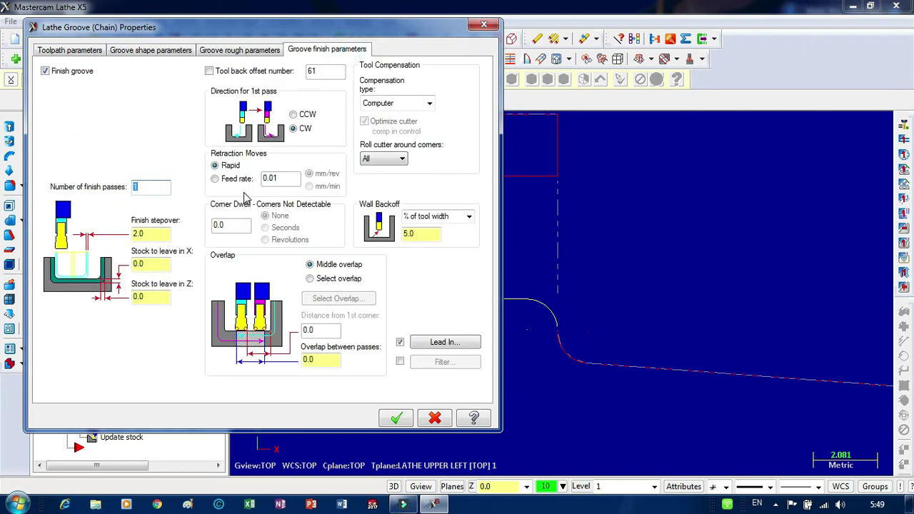
left_click(400, 342)
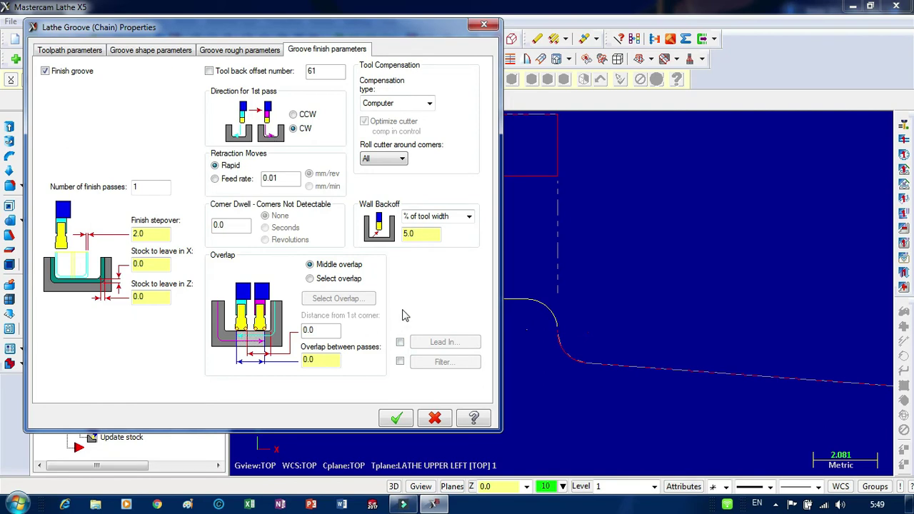
left_click(399, 342)
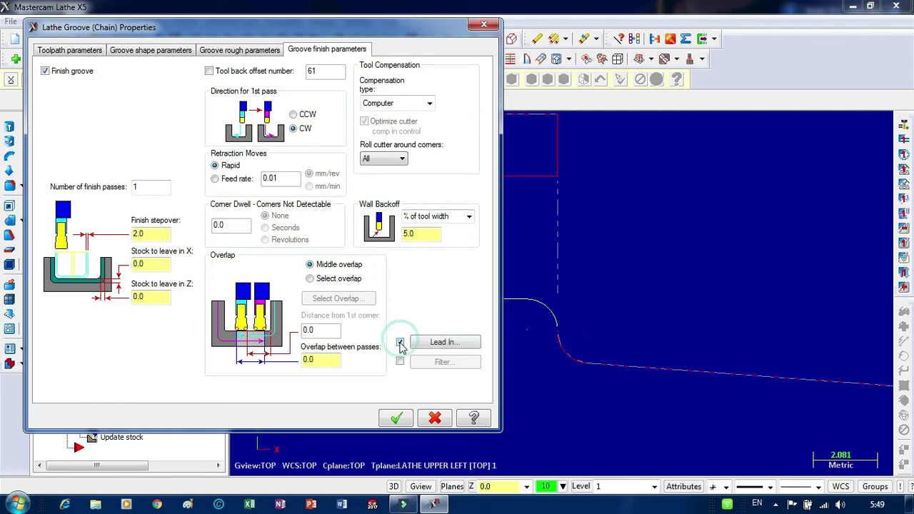
left_click(443, 342)
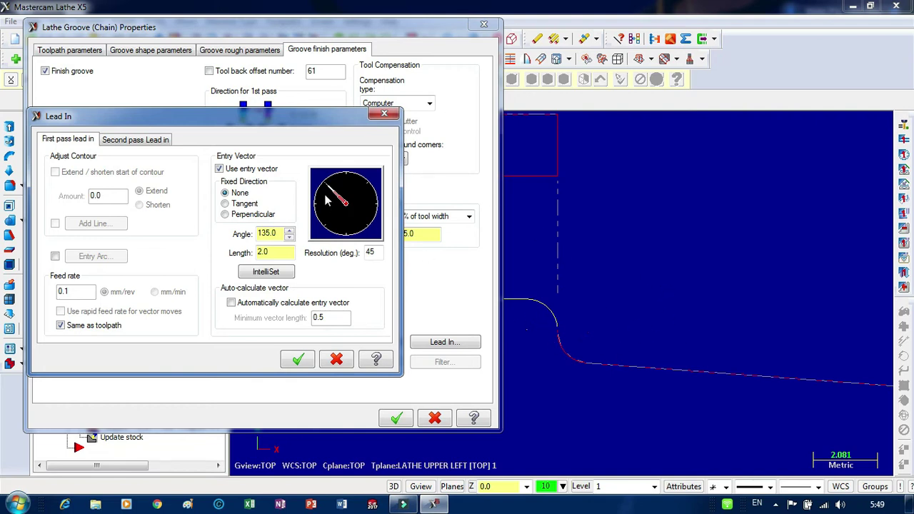
left_click(330, 224)
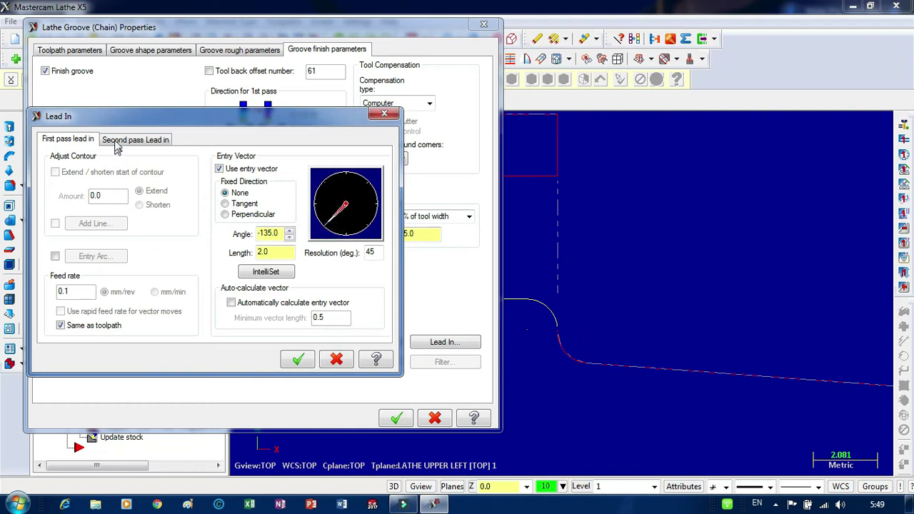
left_click(118, 139)
left_click(326, 225)
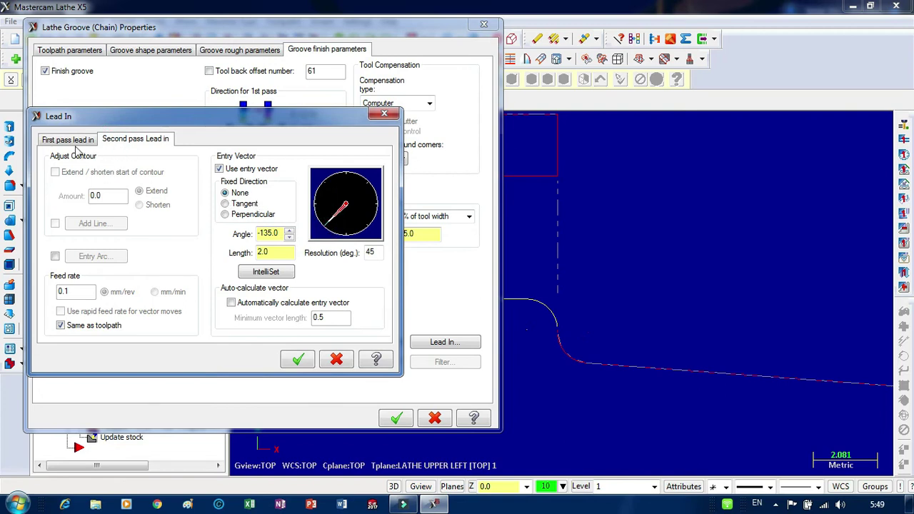
left_click(297, 359)
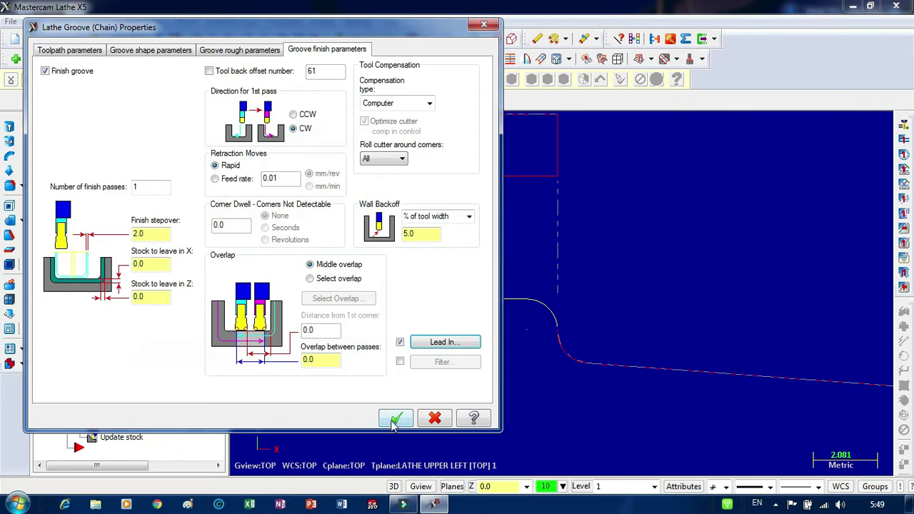
left_click(396, 419)
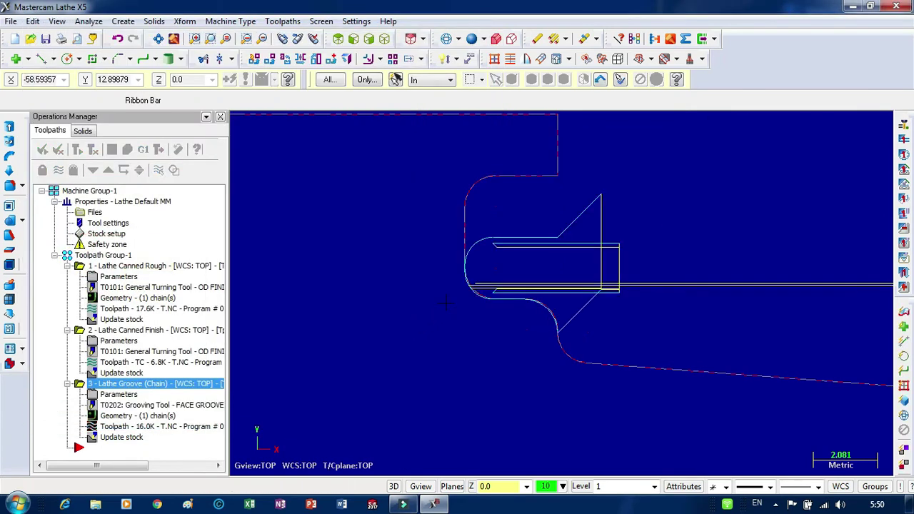
Backplot the groove toolpath and examine the tool's motion inside the face groove up close.
scroll(429, 305, "down", 5)
scroll(376, 313, "down", 2)
scroll(396, 323, "down", 1)
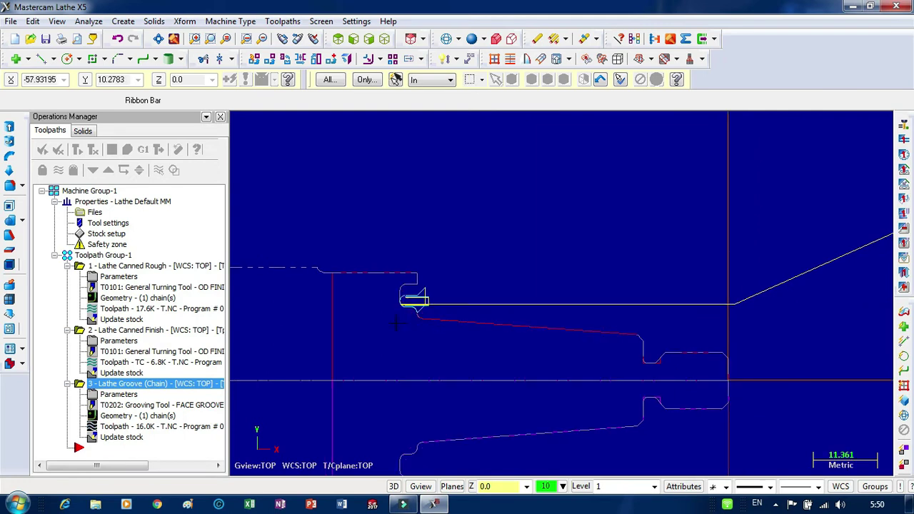
scroll(396, 324, "up", 1)
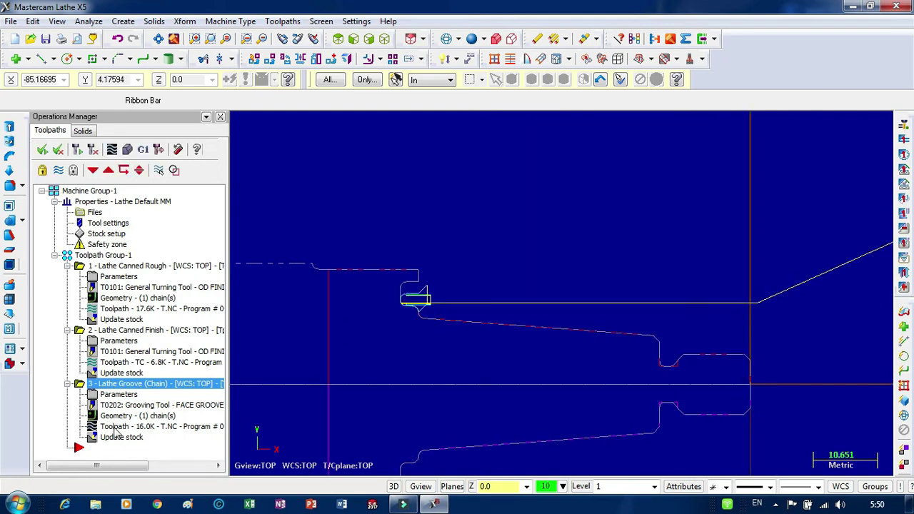
left_click(111, 148)
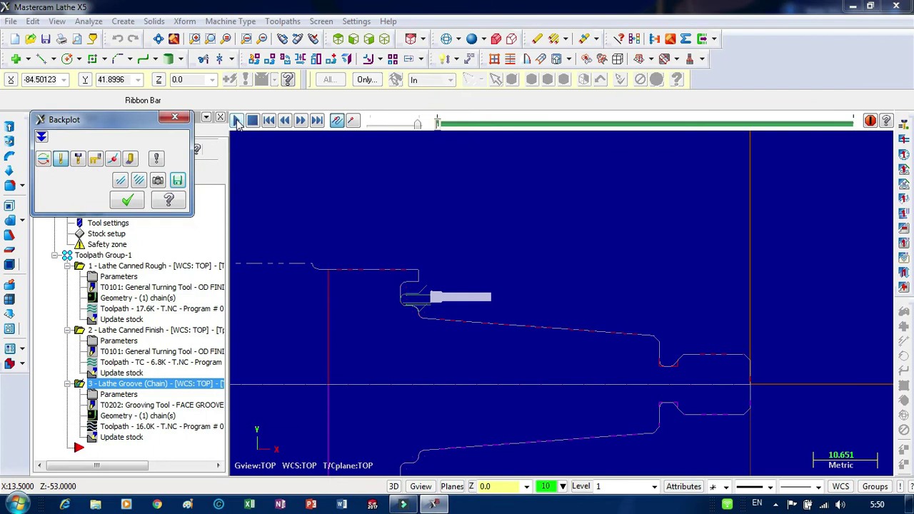
left_click(237, 120)
scroll(387, 315, "up", 2)
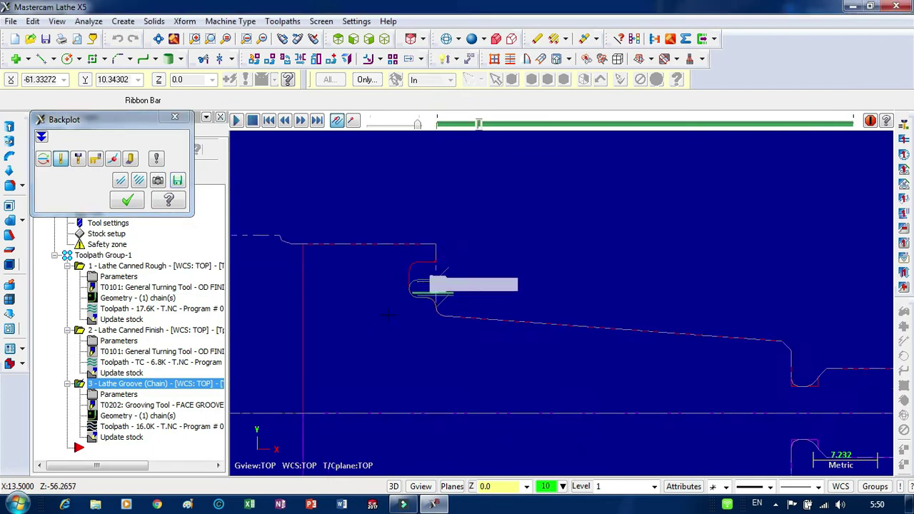
scroll(388, 315, "up", 6)
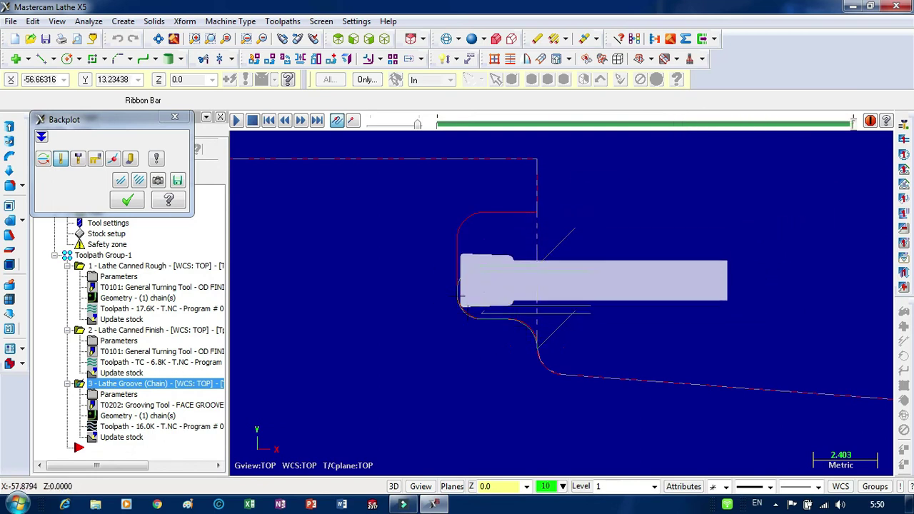
left_click(127, 200)
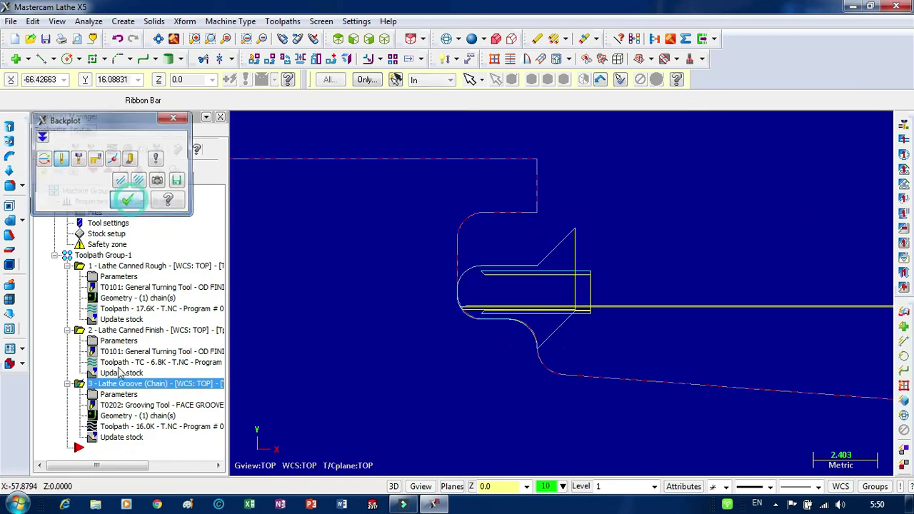
Change the groove roughing cut direction to Negative and regenerate the groove operation.
left_click(118, 394)
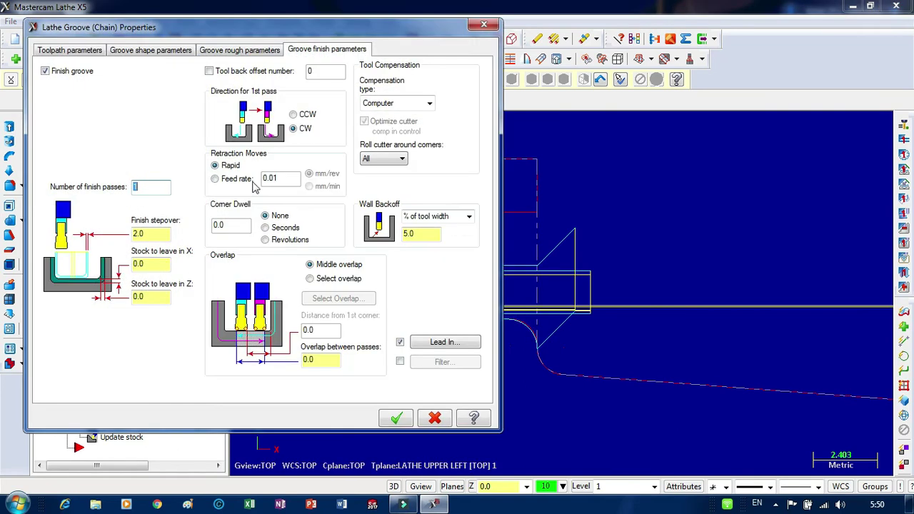
left_click(228, 50)
left_click(282, 96)
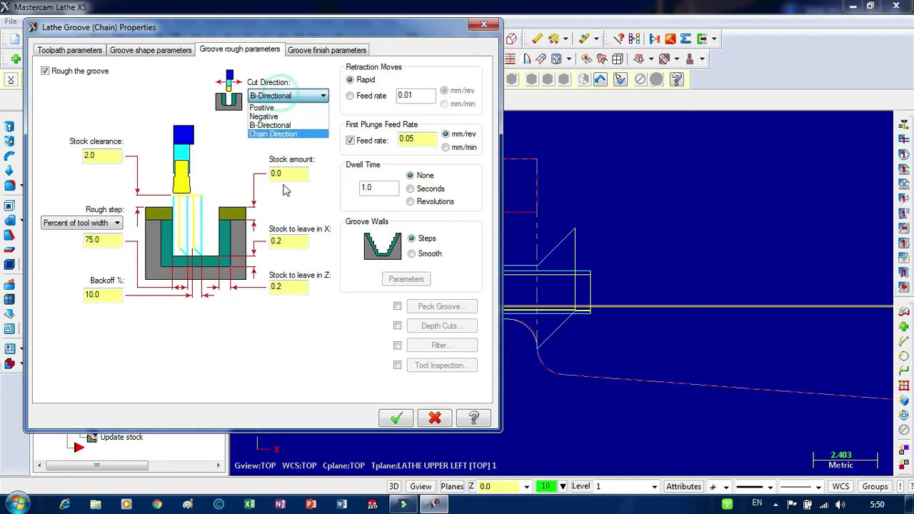
left_click(265, 107)
left_click(285, 96)
left_click(266, 113)
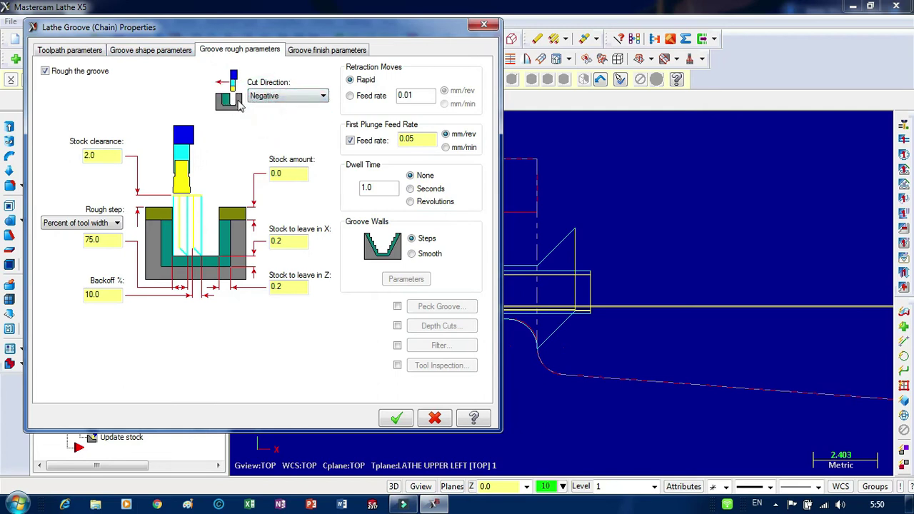
left_click(397, 419)
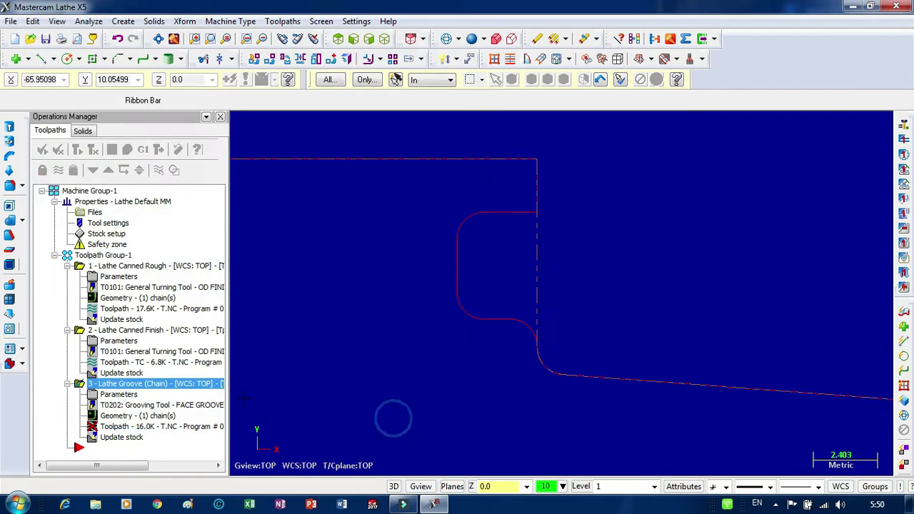
left_click(76, 149)
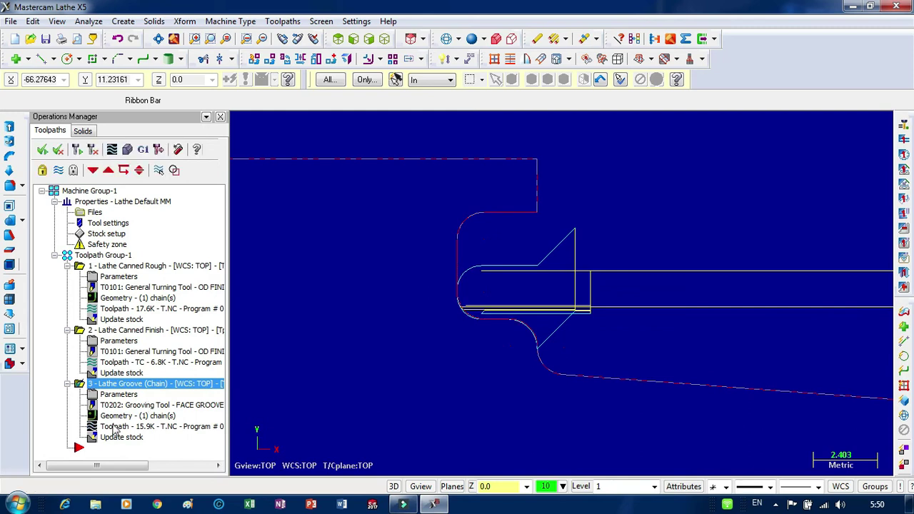
Backplot the regenerated face groove operation and check the tool motion with the negative cut direction.
key("alt+t")
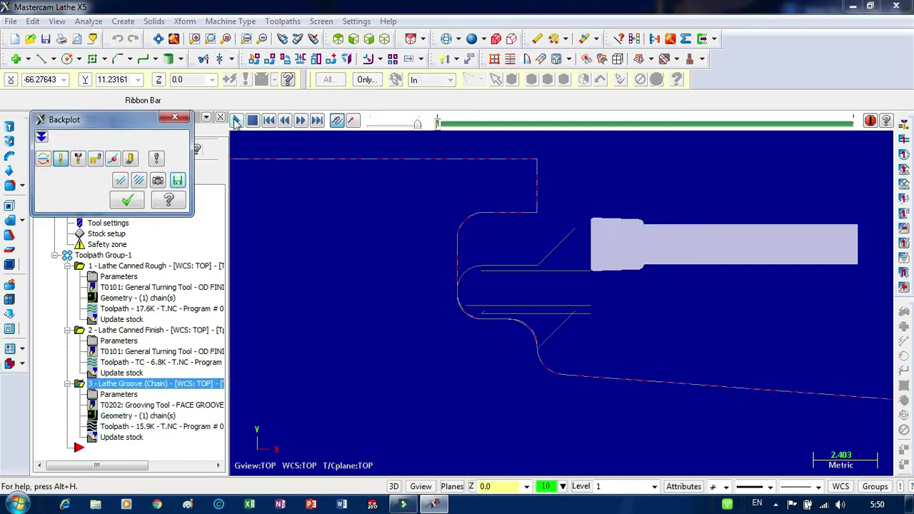
left_click(236, 123)
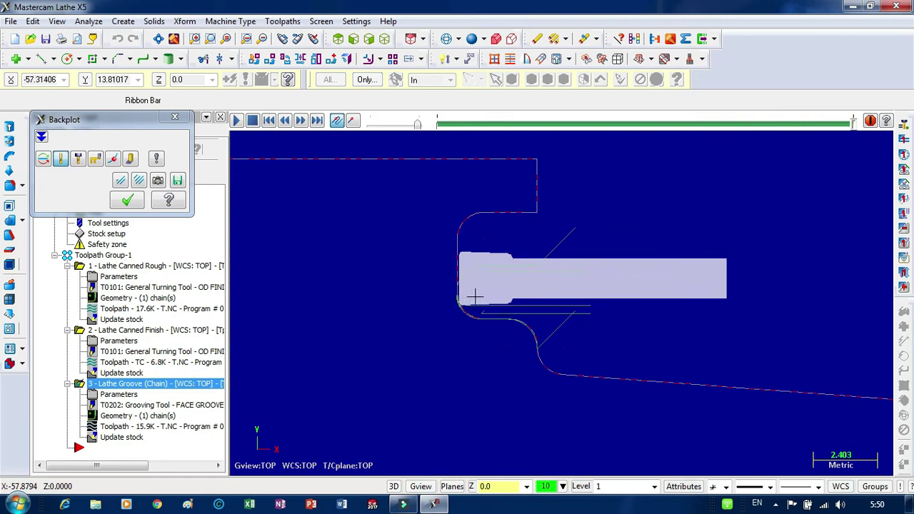
left_click(124, 202)
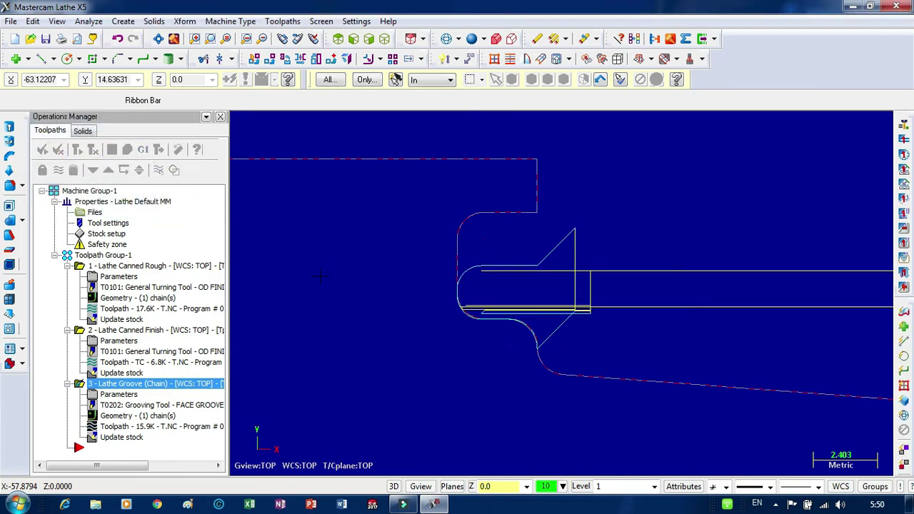
scroll(350, 271, "down", 8)
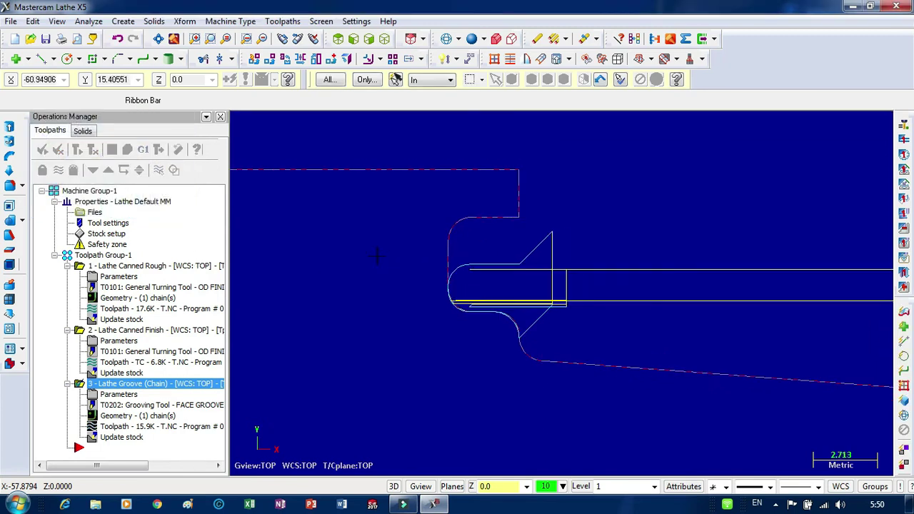
scroll(569, 324, "up", 6)
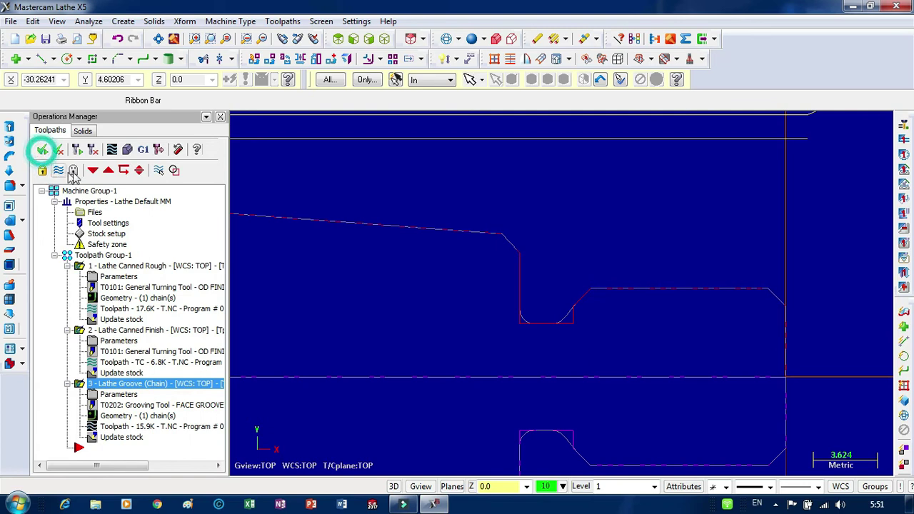
Verify all three operations in solid simulation at maximum speed and inspect the relief groove behind the front cylinder.
left_click(127, 148)
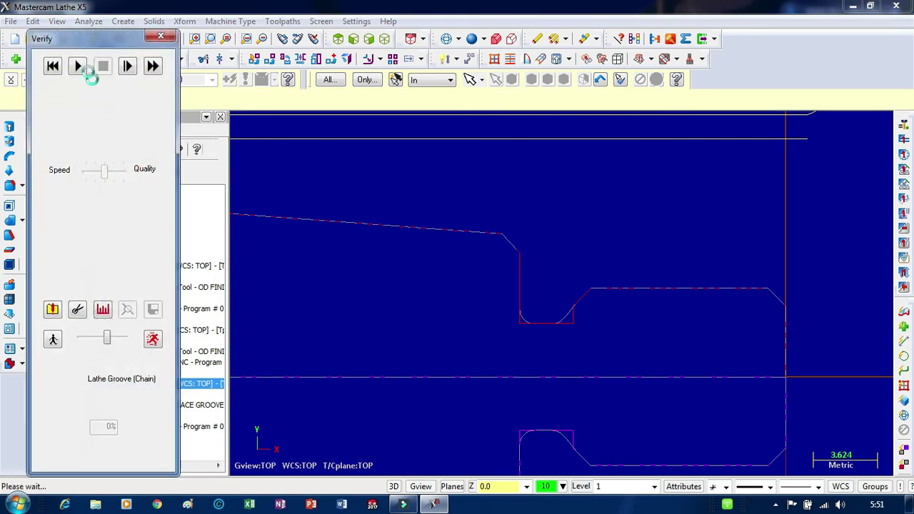
left_click(78, 66)
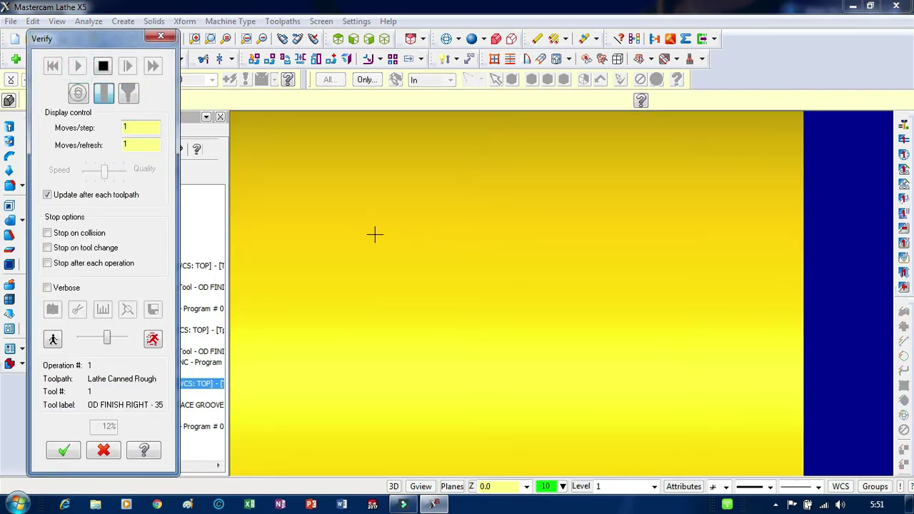
left_click_drag(106, 337, 125, 337)
mouse_move(560, 332)
middle_mouse_down()
mouse_move(594, 295)
mouse_move(544, 300)
middle_mouse_up()
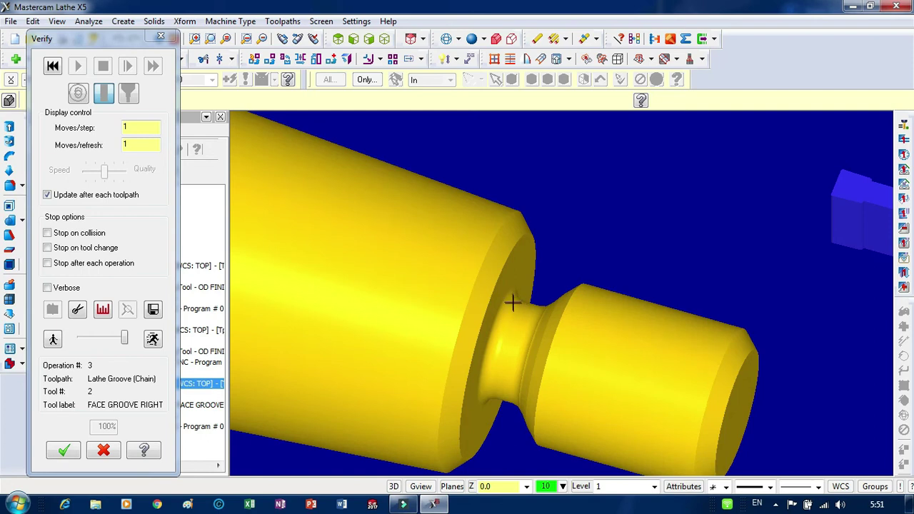
left_click(64, 449)
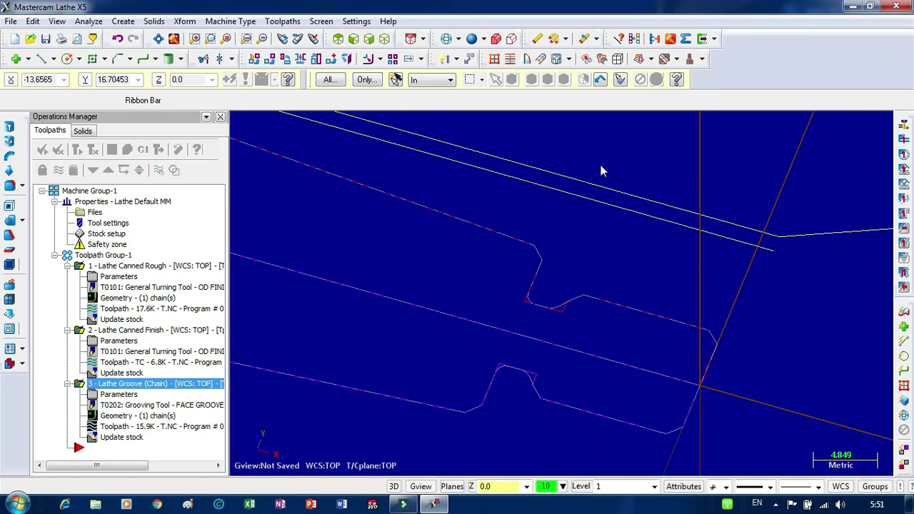
Return to the Top view and start a Plunge Turn toolpath after the last operation, with the groove defined by Chain.
right_click(582, 314)
left_click(618, 277)
scroll(539, 267, "down", 3)
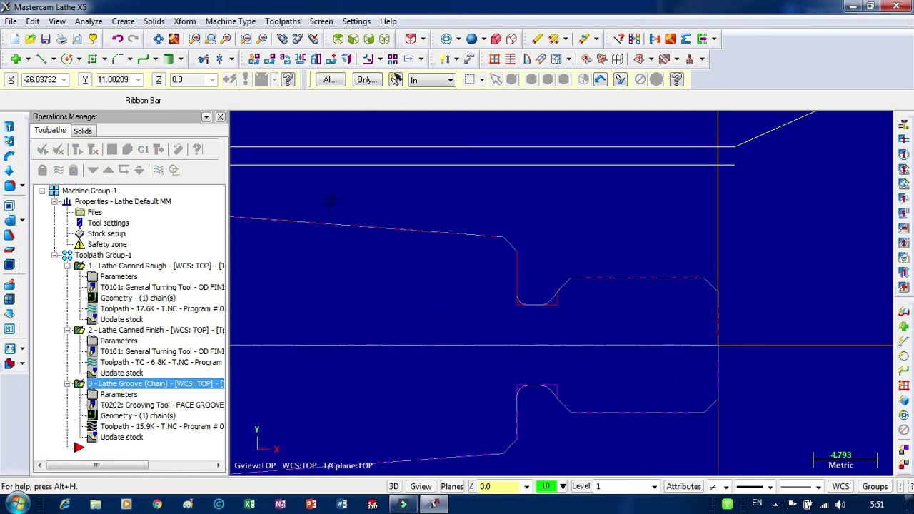
scroll(264, 270, "down", 1)
left_click(111, 449)
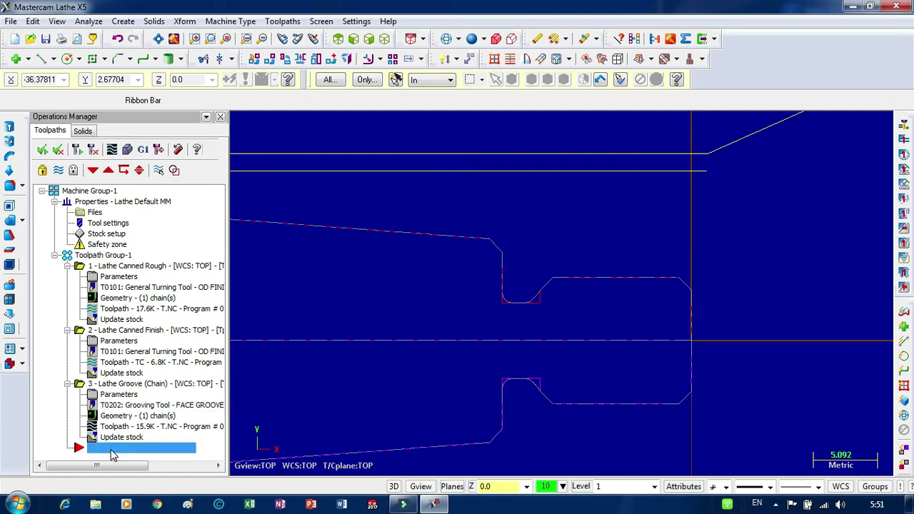
right_click(130, 451)
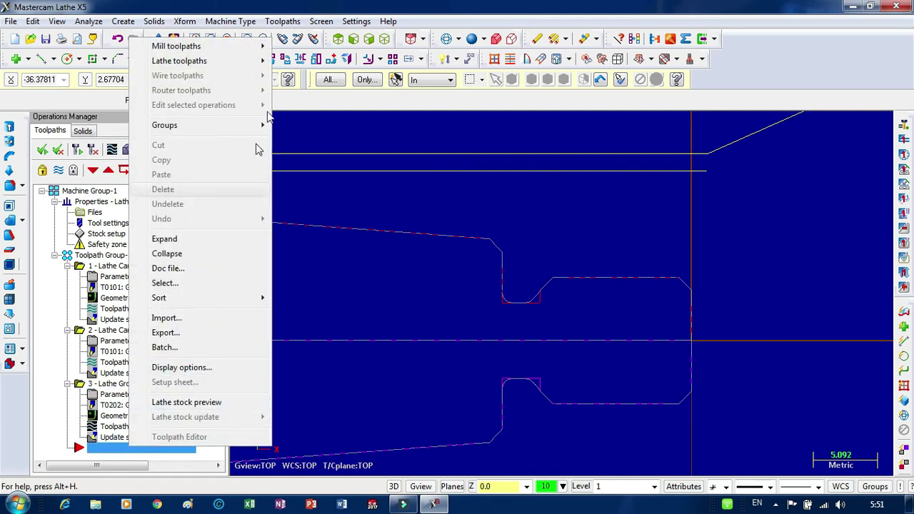
right_click(364, 20)
left_click(286, 22)
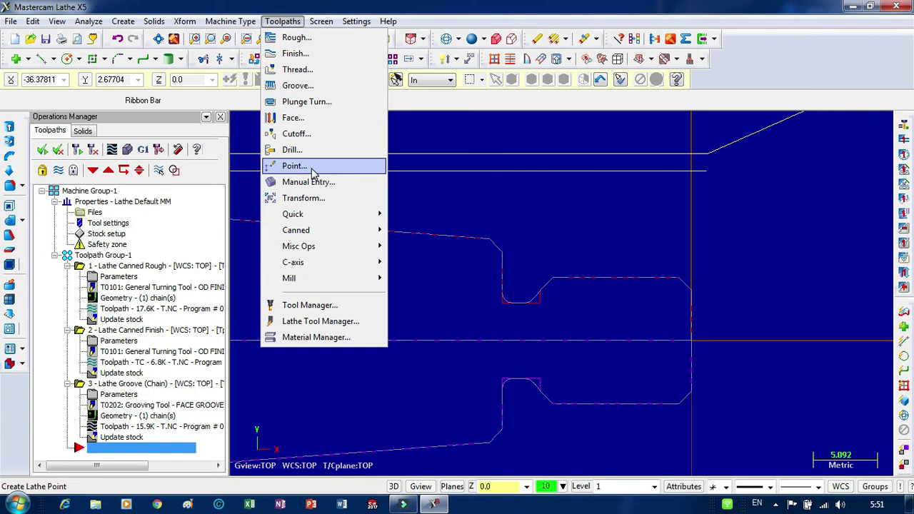
left_click(314, 102)
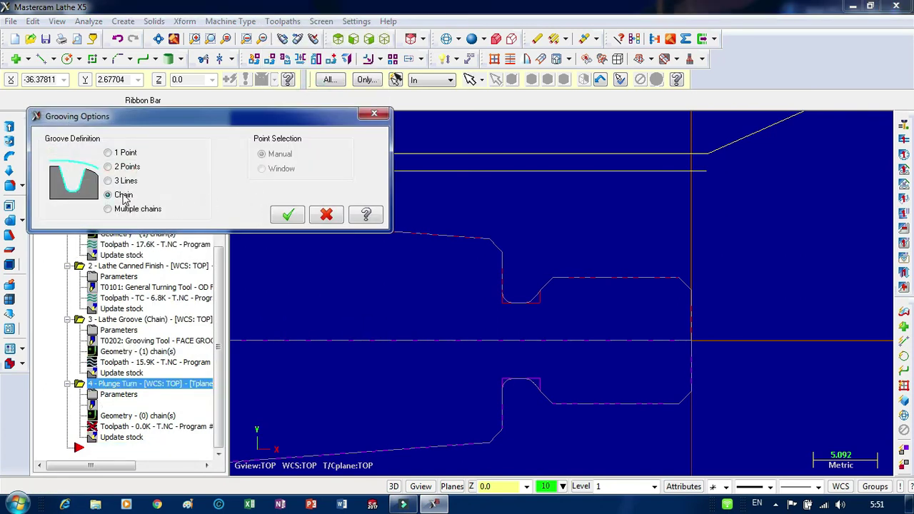
left_click(290, 217)
Chain the square relief groove behind the front cylinder, from its short wall across the floor to the tall shoulder wall.
scroll(523, 306, "up", 4)
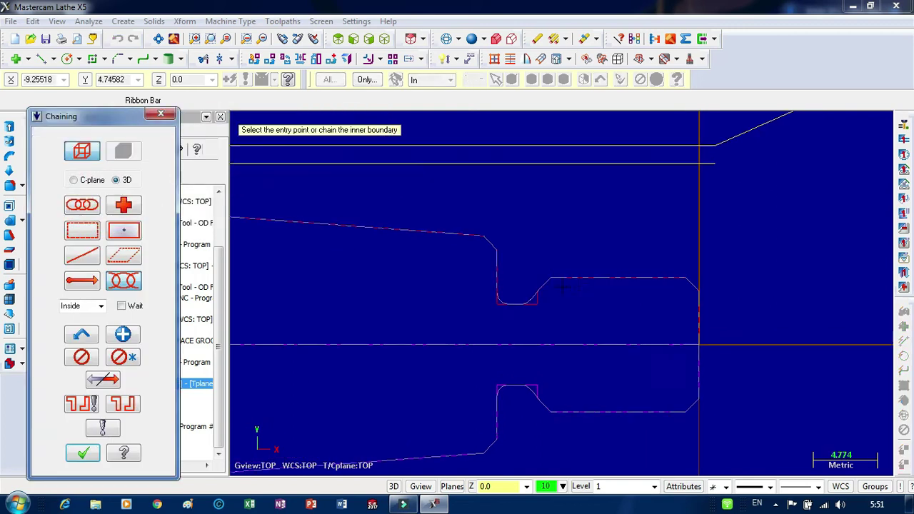
left_click(523, 306)
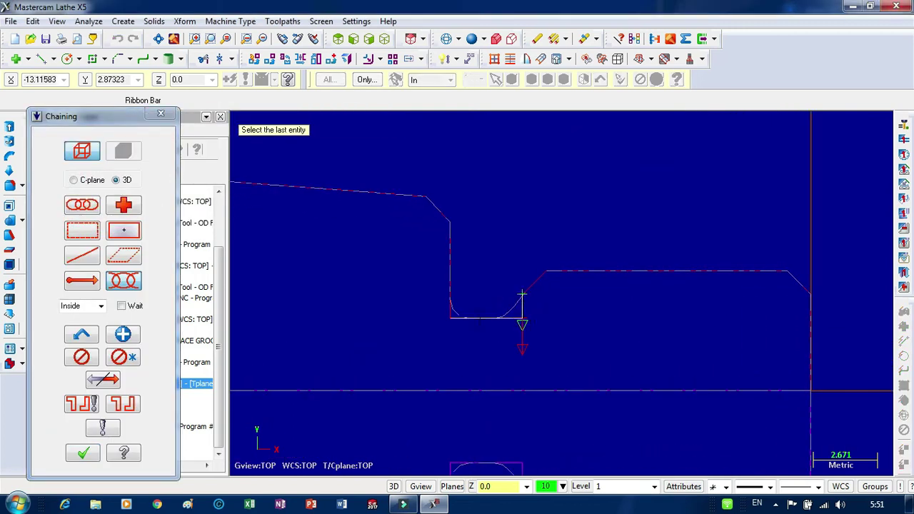
left_click(454, 240)
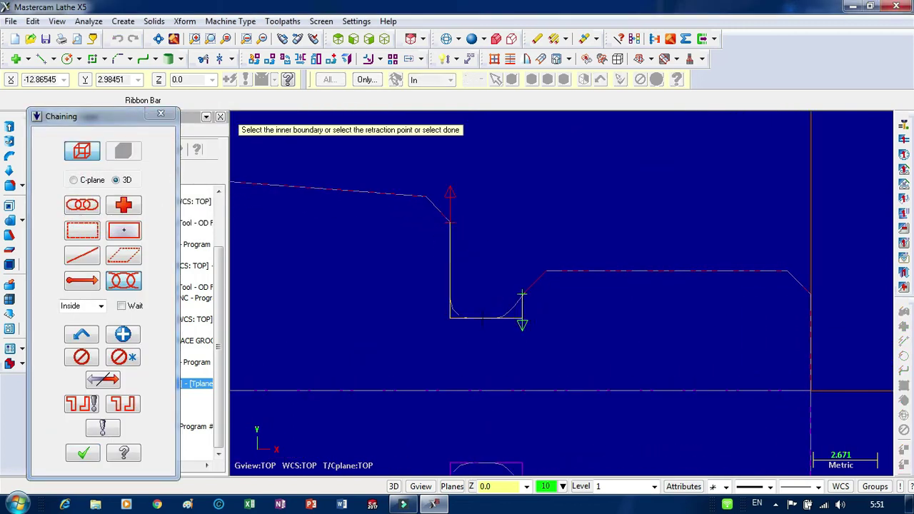
left_click(83, 454)
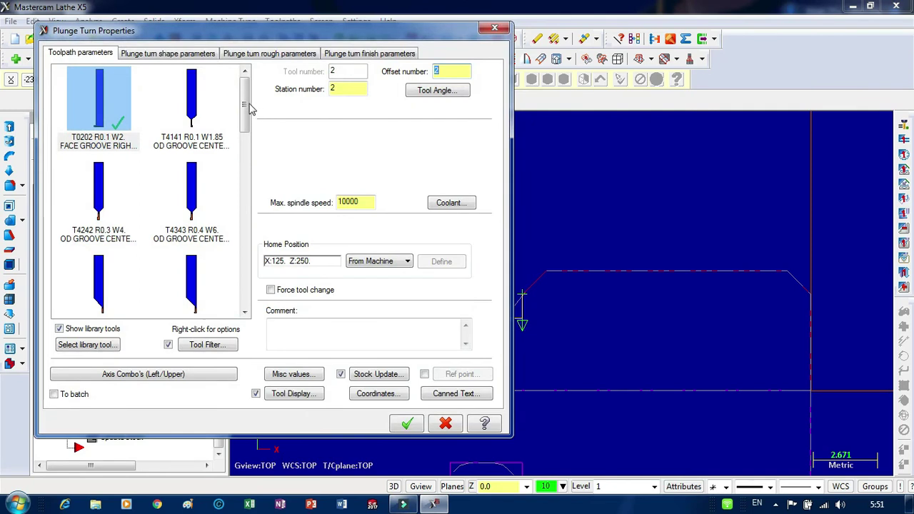
Use the T4141 R0.1 W1.85 narrow OD groove center tool, review its insert and cutting parameters, and generate the plunge turn toolpath.
mouse_move(247, 107)
left_mouse_down()
mouse_move(246, 115)
mouse_move(244, 105)
left_mouse_up()
left_click(202, 113)
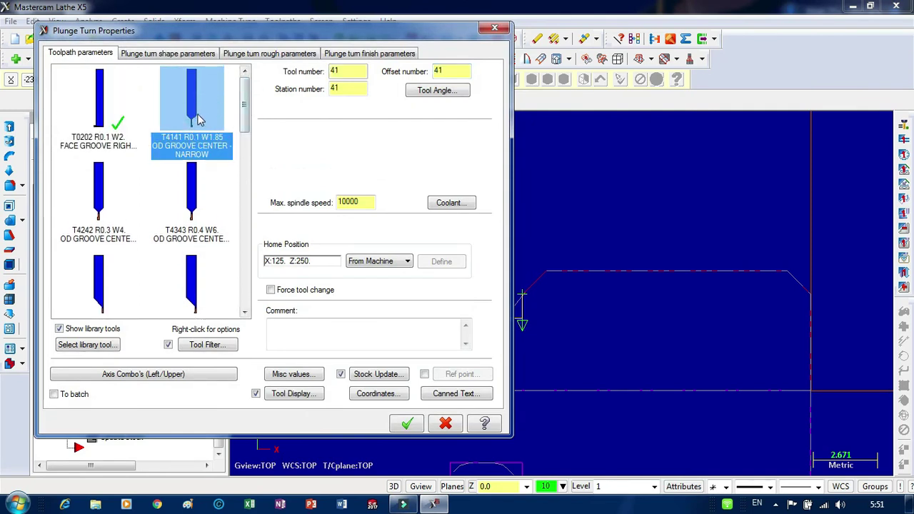
right_click(184, 120)
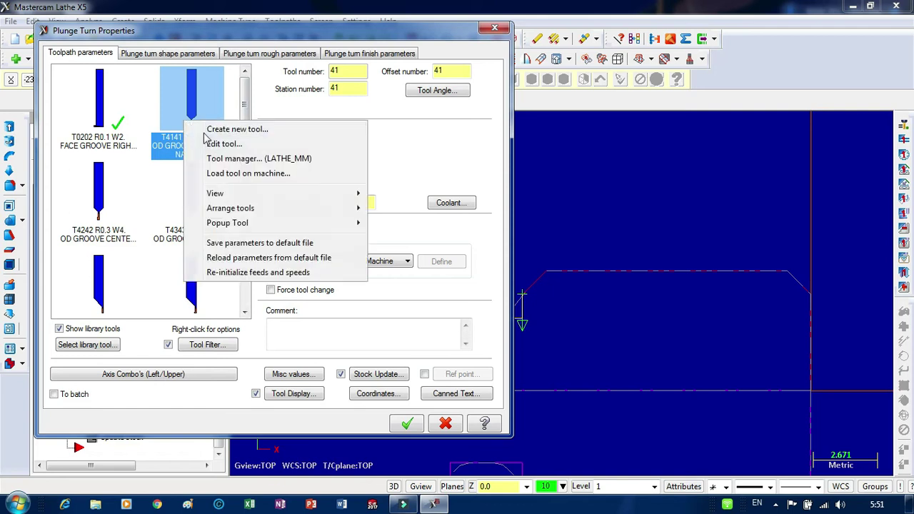
left_click(225, 144)
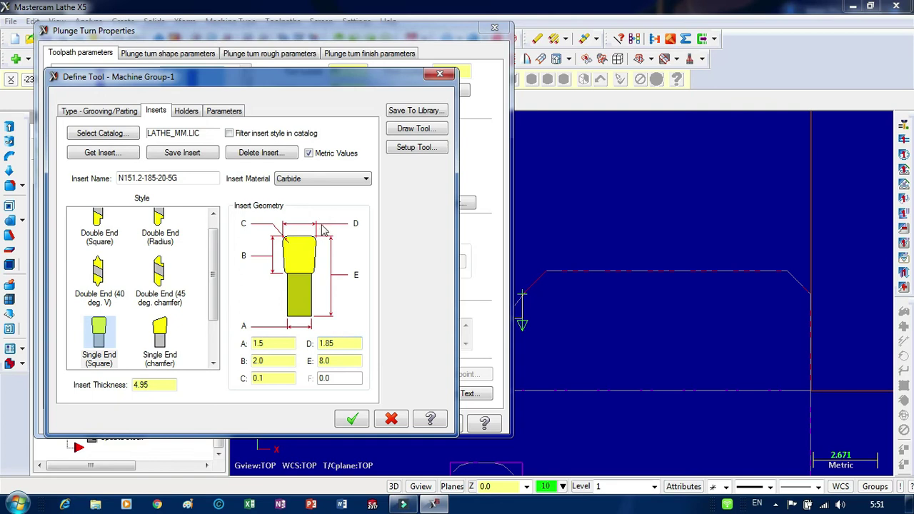
double_click(332, 343)
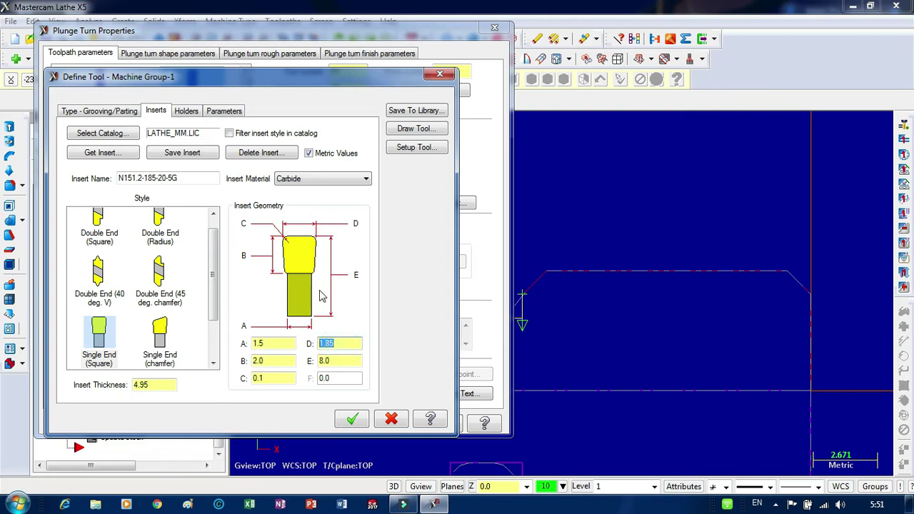
left_click(187, 110)
left_click(224, 110)
left_click(188, 113)
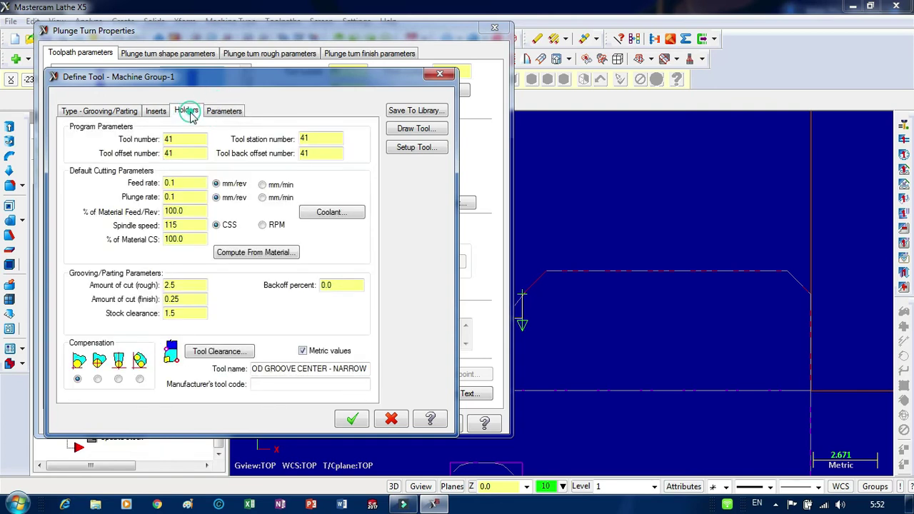
left_click(156, 112)
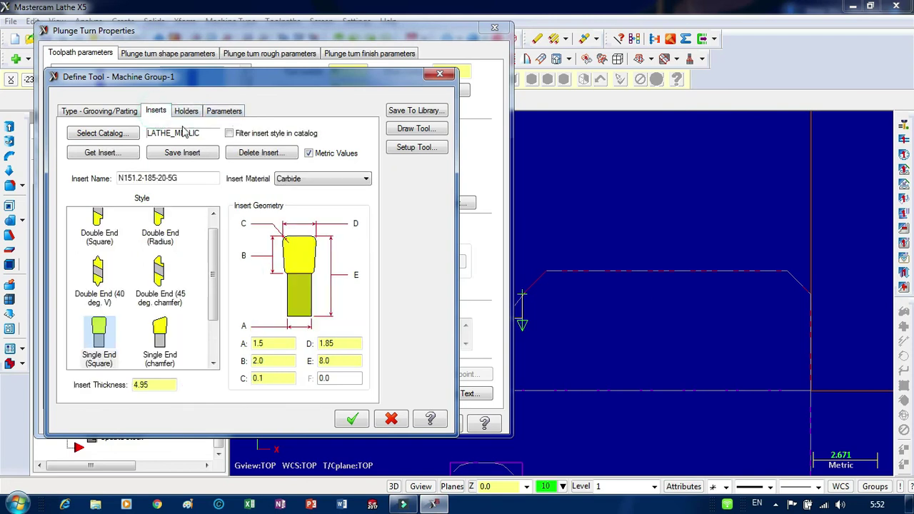
left_click(353, 420)
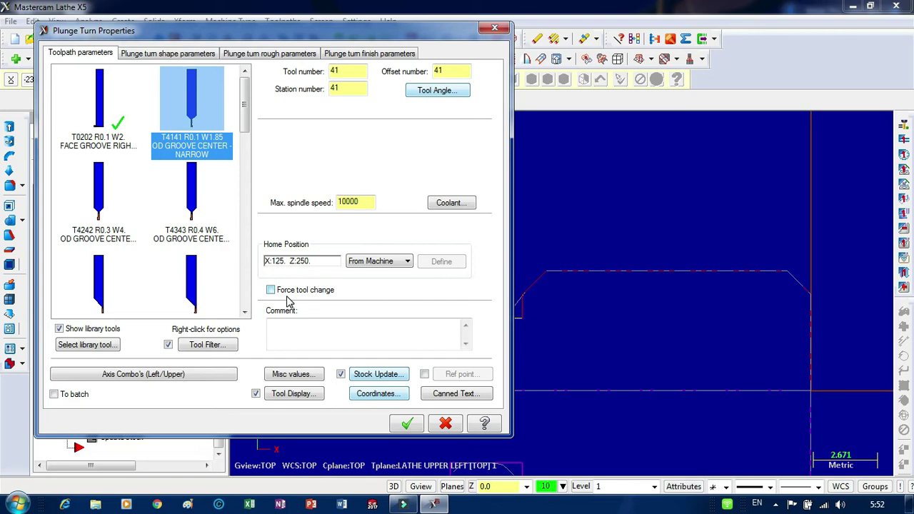
left_click(405, 424)
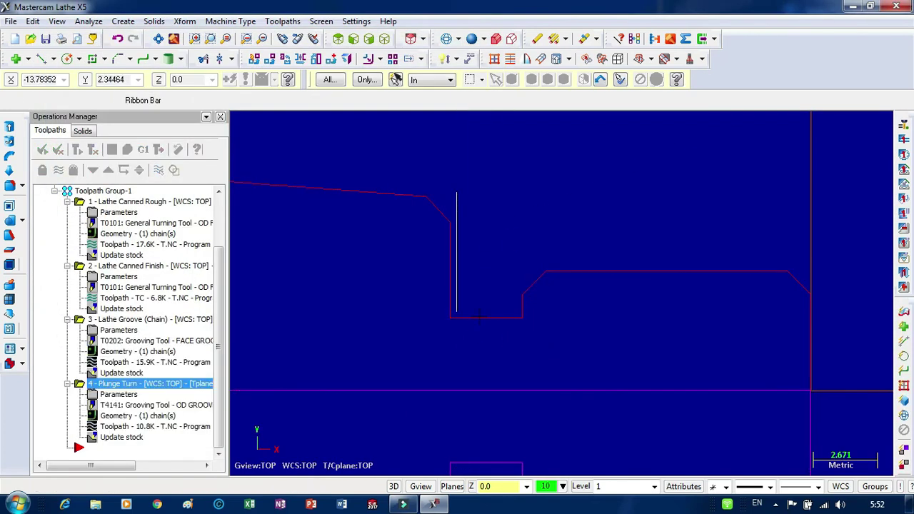
Backplot the plunge turn toolpath and watch the grooving tool cut the relief groove.
left_click(124, 428)
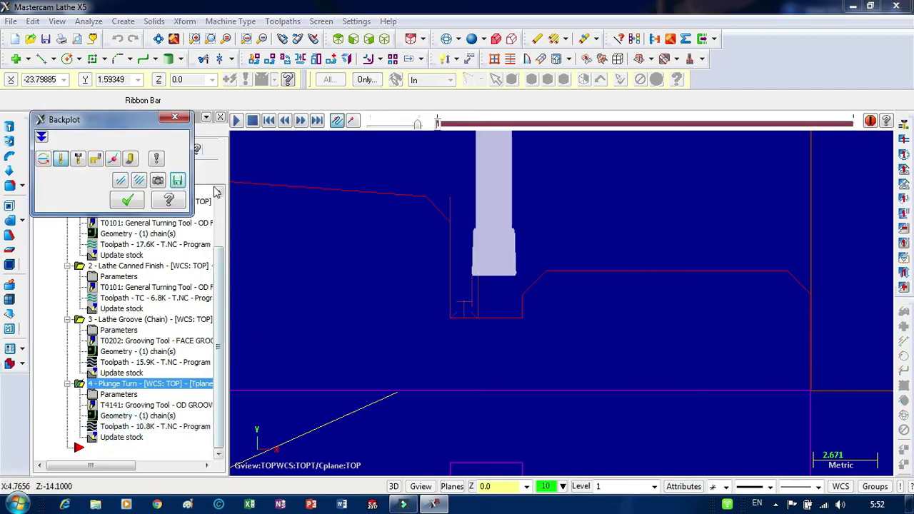
left_click(236, 122)
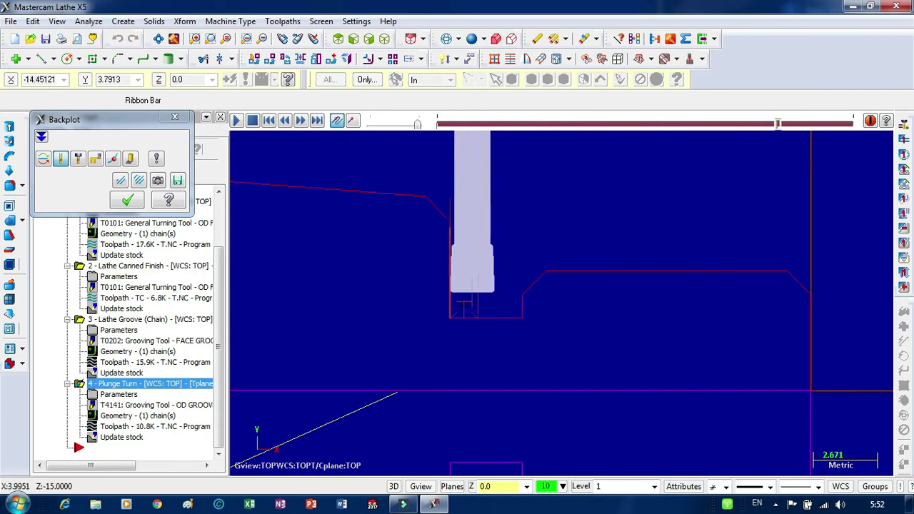
left_click(126, 200)
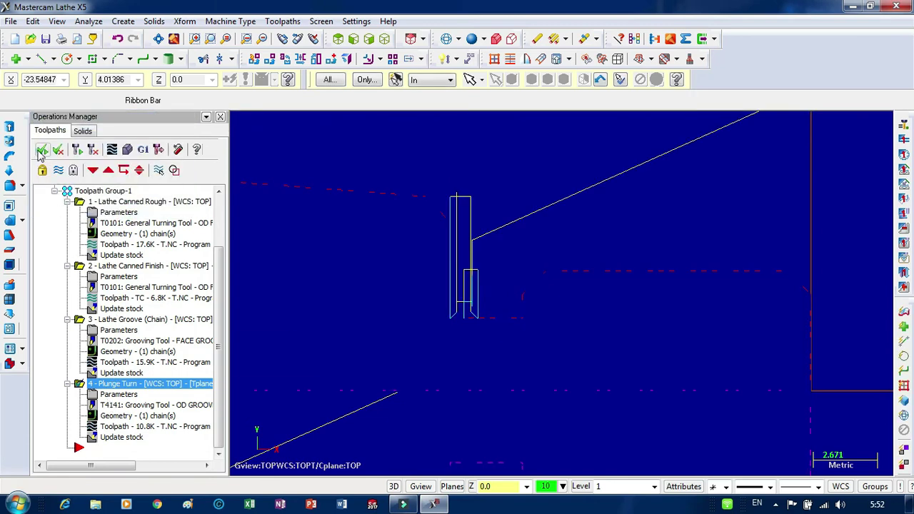
Verify all four operations in solid simulation and examine the plunge-turned relief groove from an angle.
left_click(127, 149)
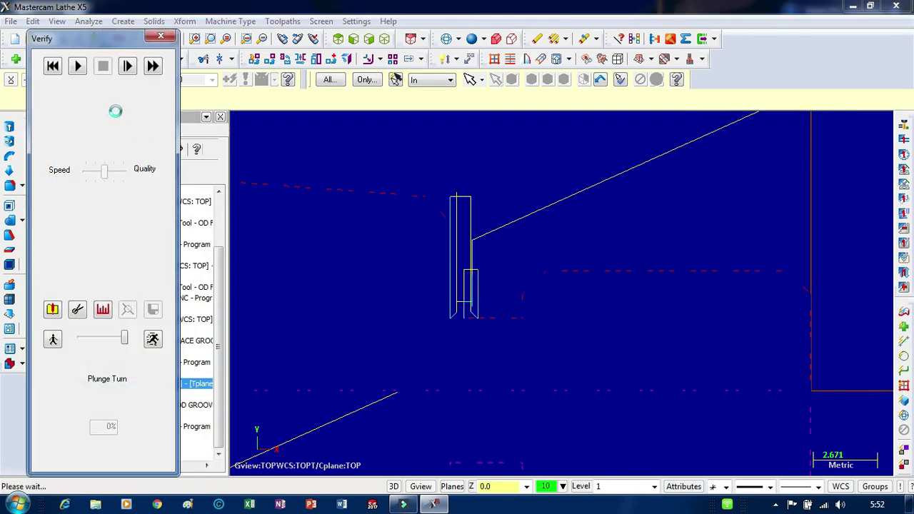
left_click(78, 66)
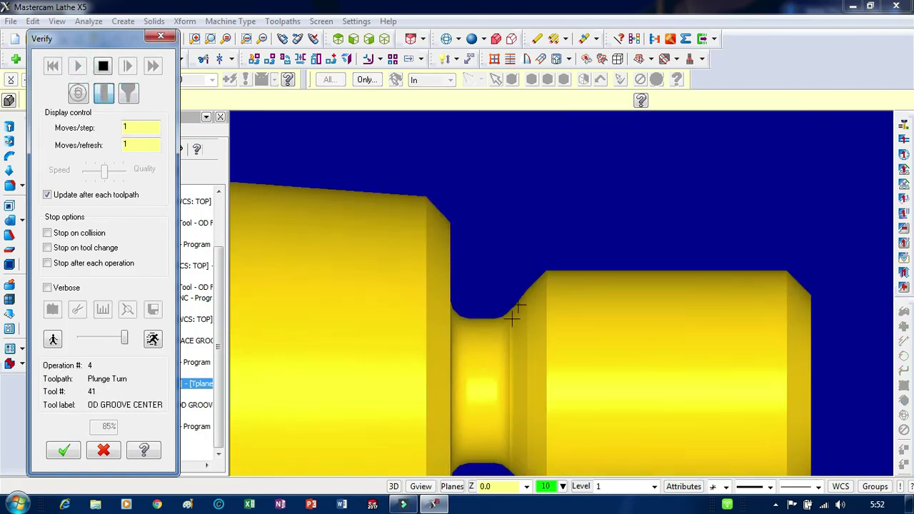
middle_click_drag(392, 302, 458, 247)
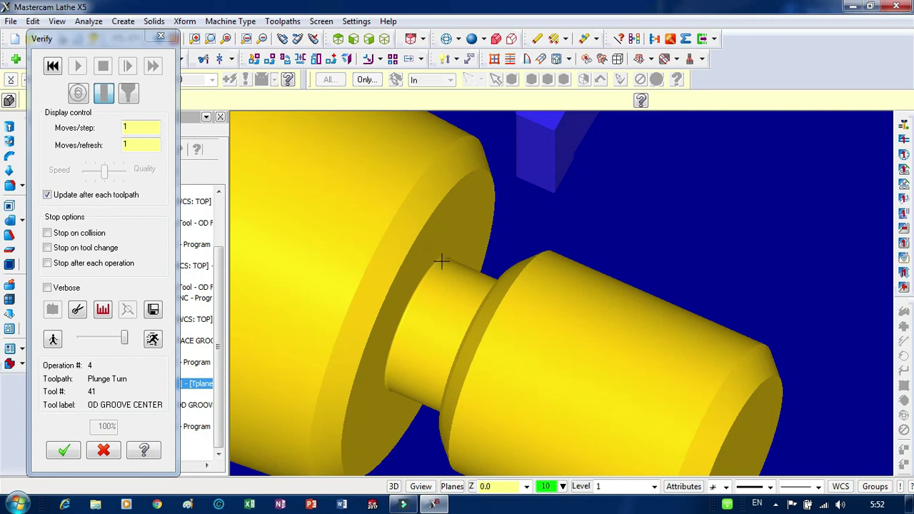
middle_click_drag(466, 255, 457, 298)
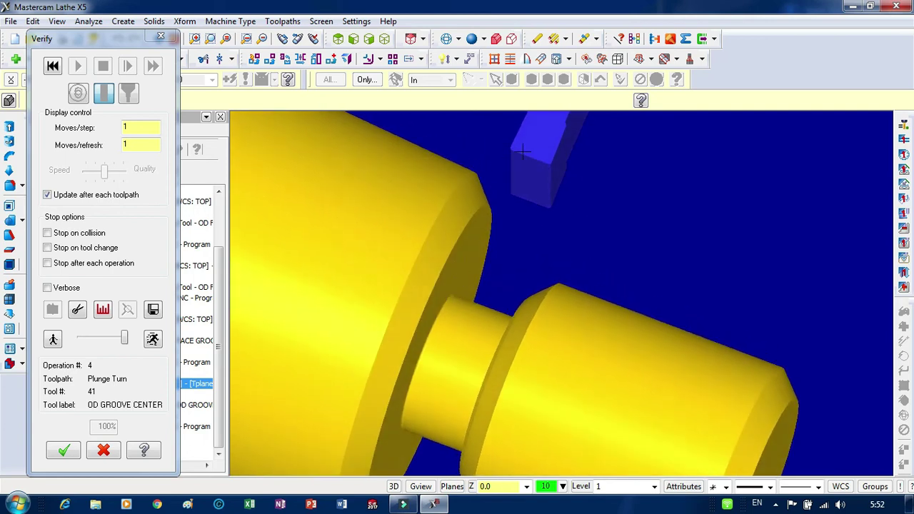
left_click(64, 450)
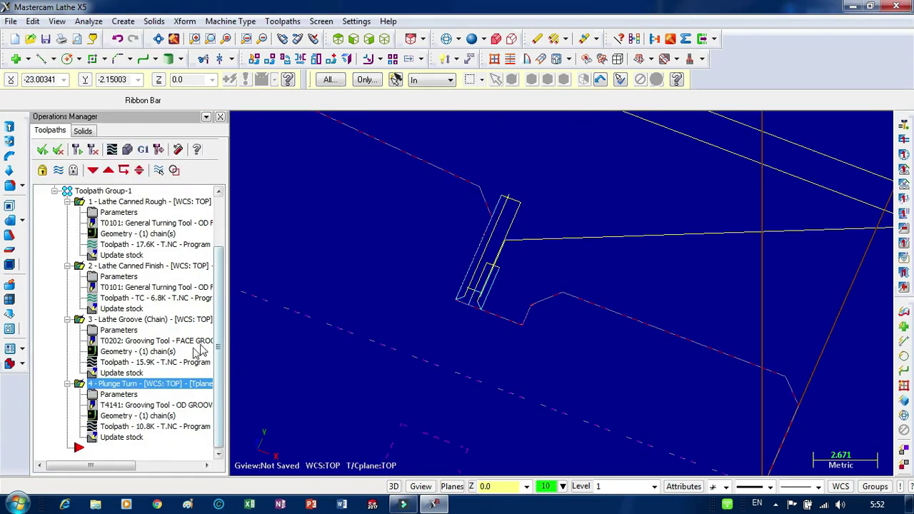
Set the corner radius of the T4141 OD groove center tool's insert to 0 and regenerate the plunge turn toolpath in top view.
left_click(119, 394)
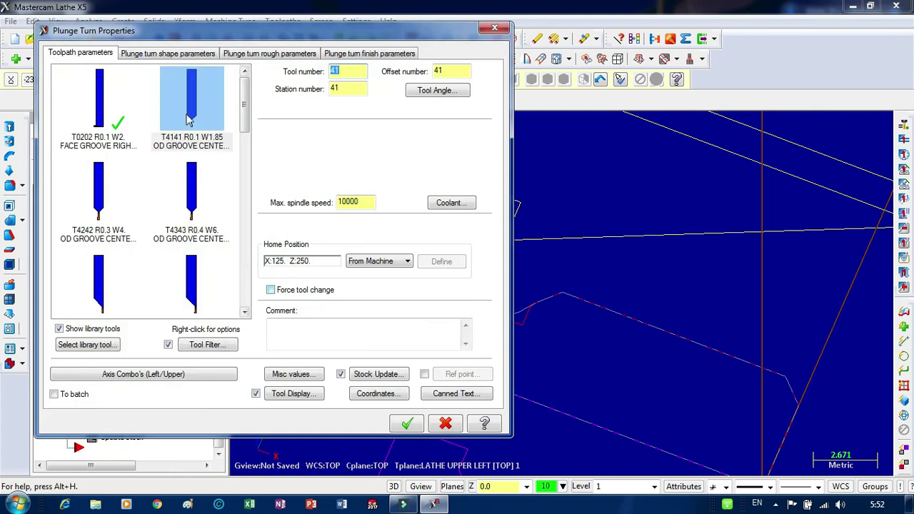
right_click(189, 102)
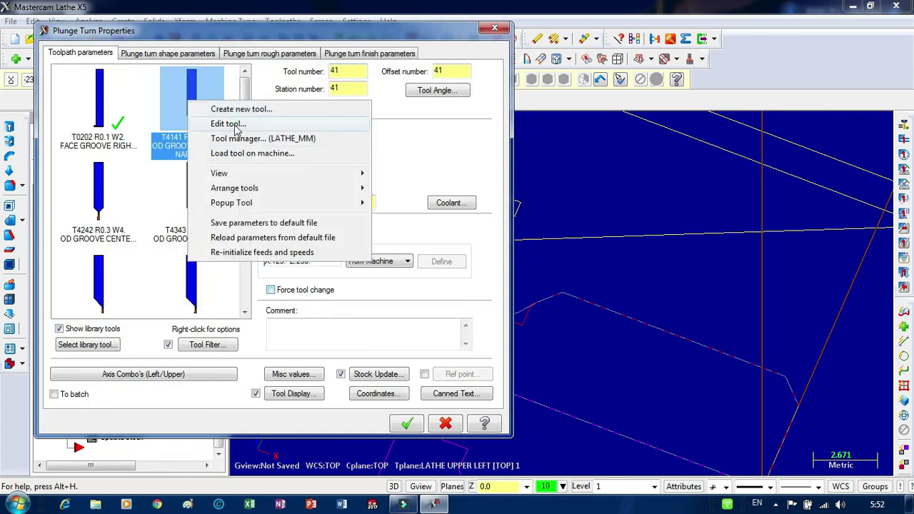
left_click(228, 124)
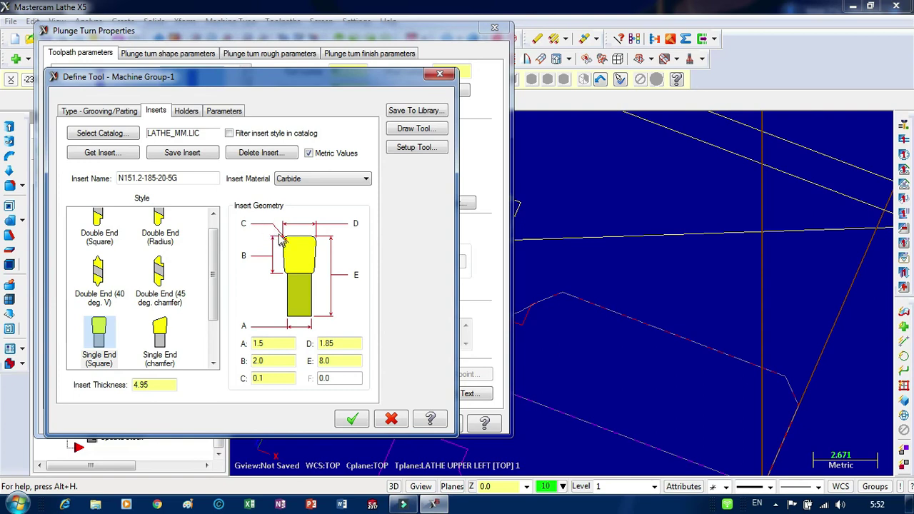
double_click(256, 378)
left_click(352, 419)
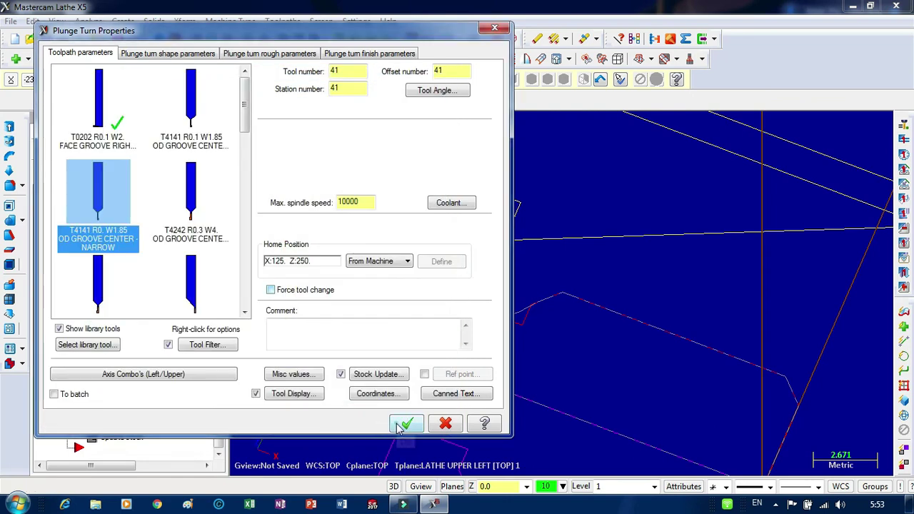
left_click(404, 422)
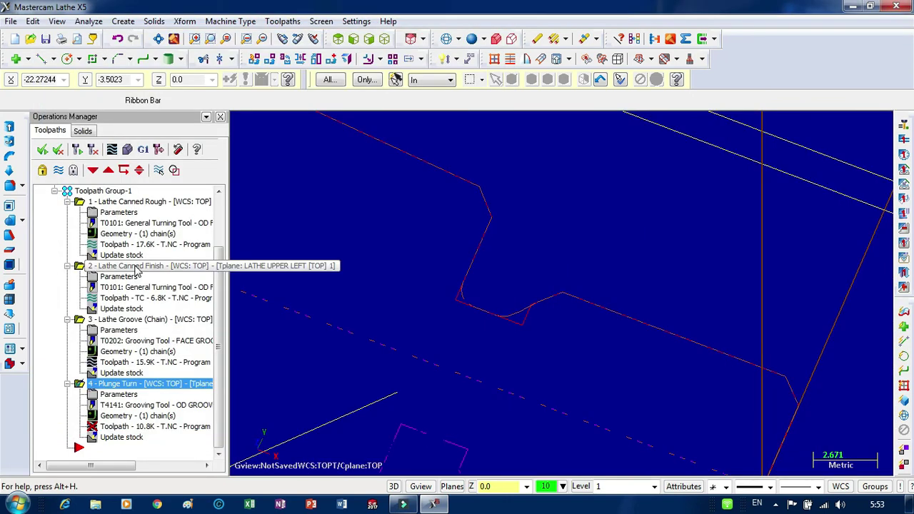
right_click(384, 236)
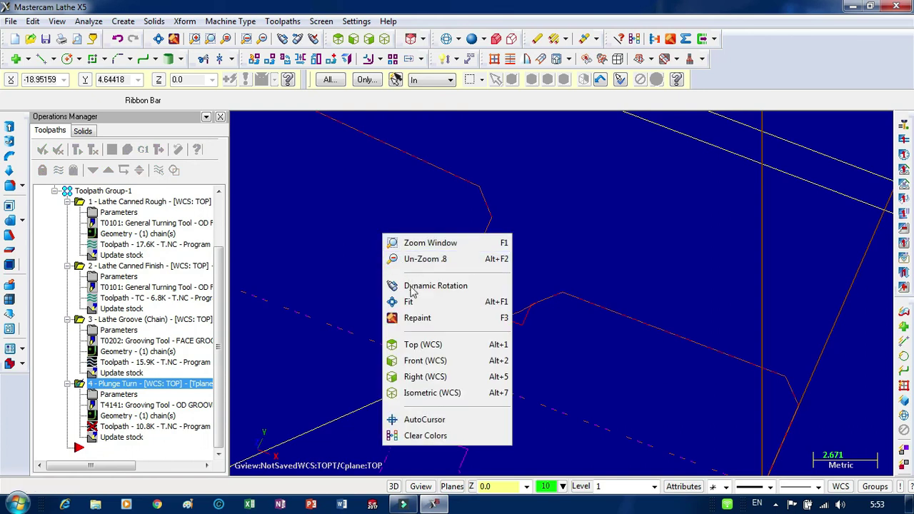
left_click(421, 346)
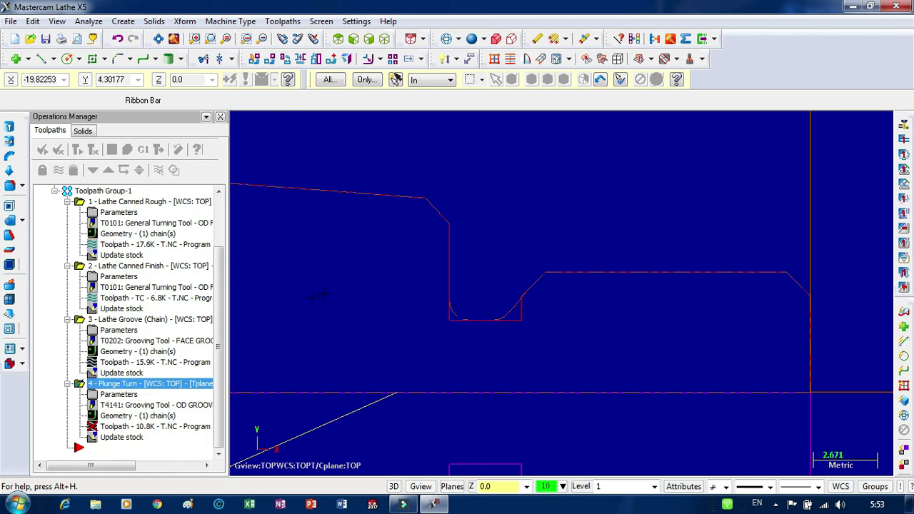
left_click(74, 150)
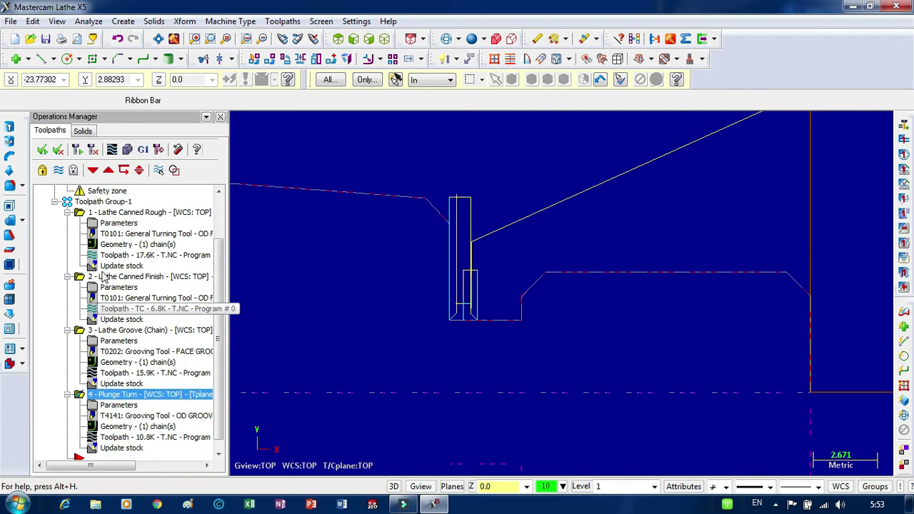
Verify all four operations in solid simulation and examine the corners of the relief groove up close from an angle.
left_click(42, 149)
left_click(127, 149)
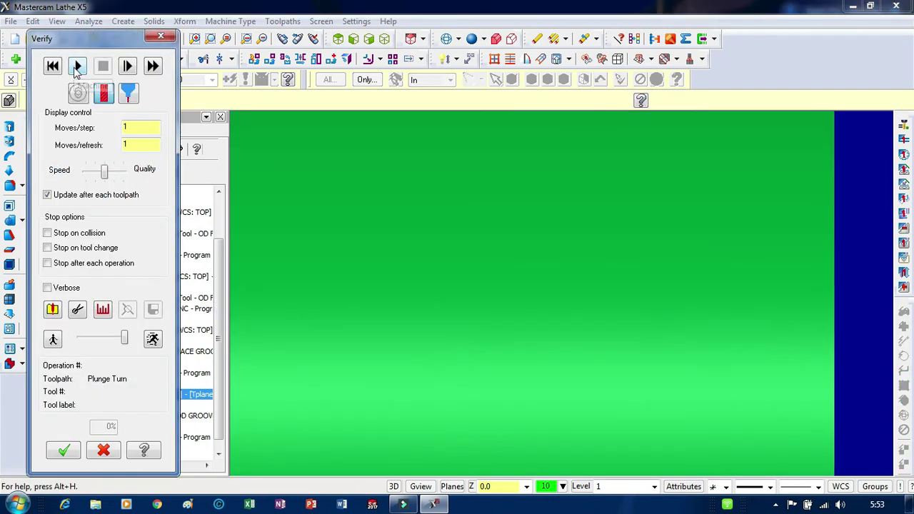
left_click(77, 66)
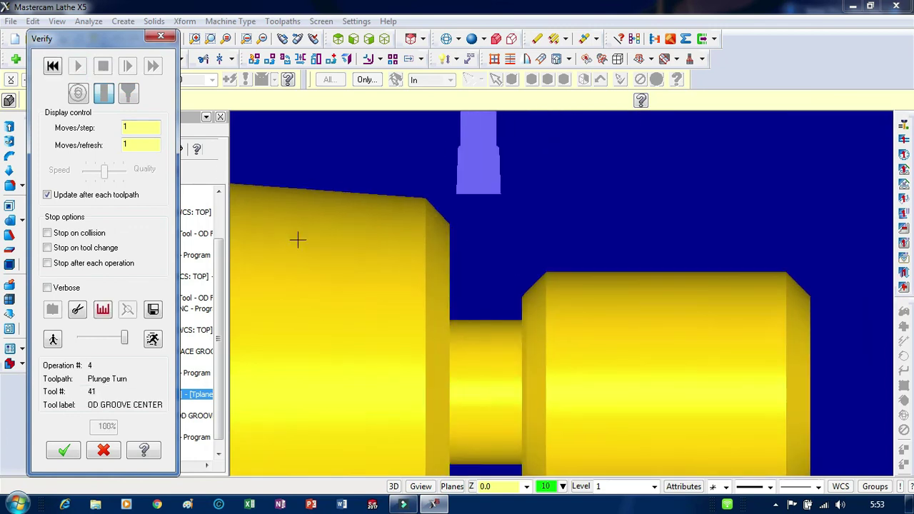
middle_click_drag(355, 274, 433, 250)
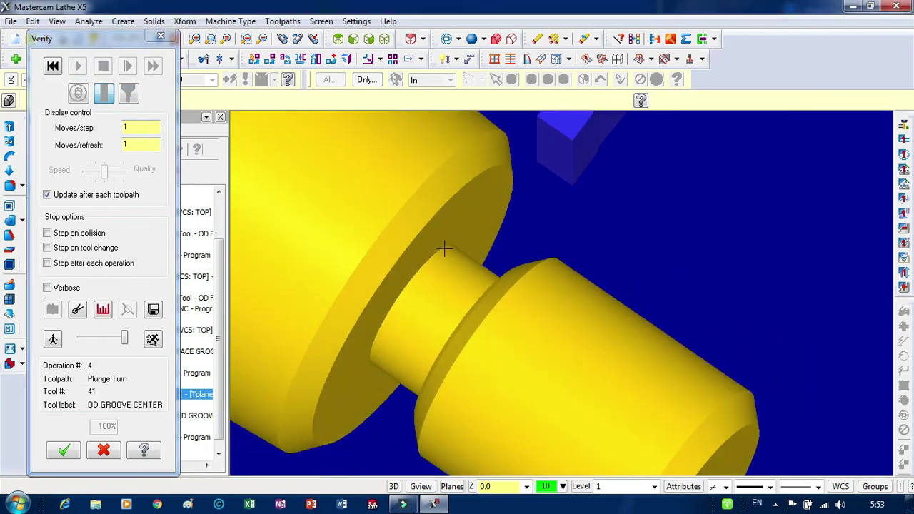
scroll(480, 206, "up", 4)
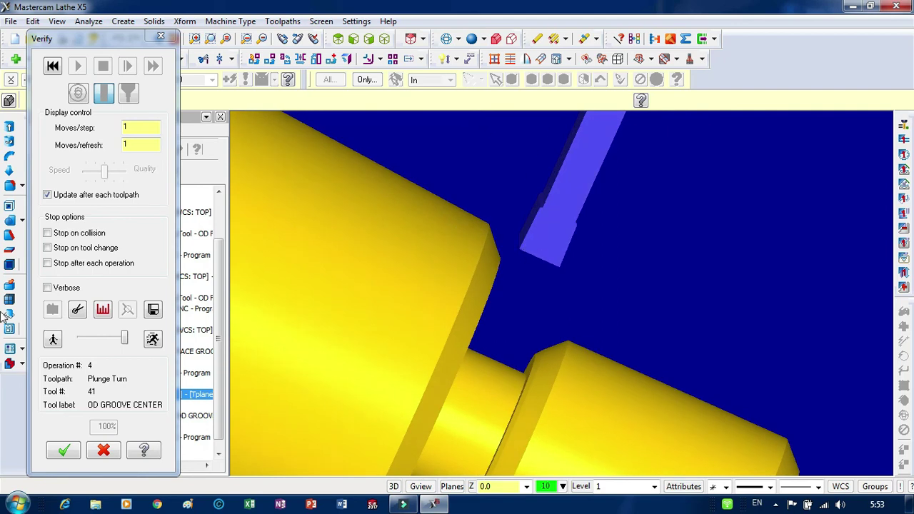
Replay the verification of all operations from the start in isometric view at reduced speed, raising the speed during the run.
left_click(93, 339)
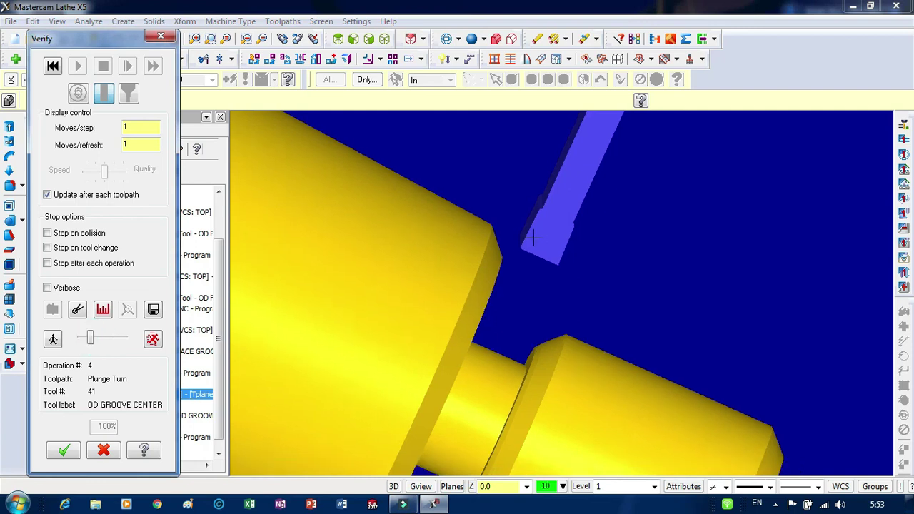
scroll(360, 246, "down", 2)
scroll(360, 246, "down", 3)
right_click(493, 247)
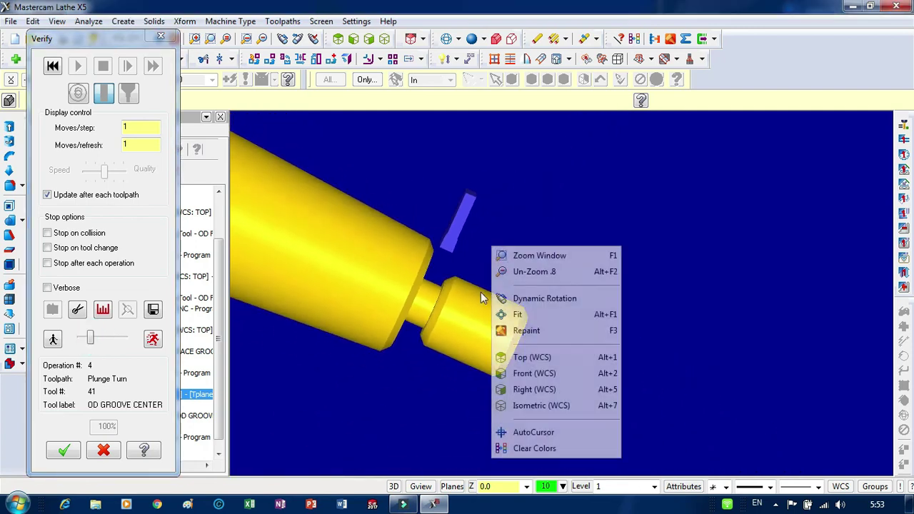
left_click(520, 407)
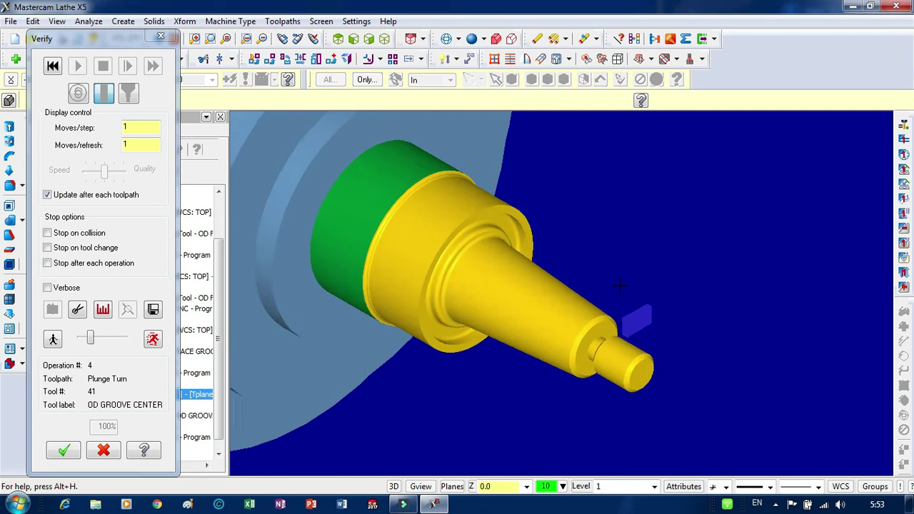
scroll(616, 261, "up", 1)
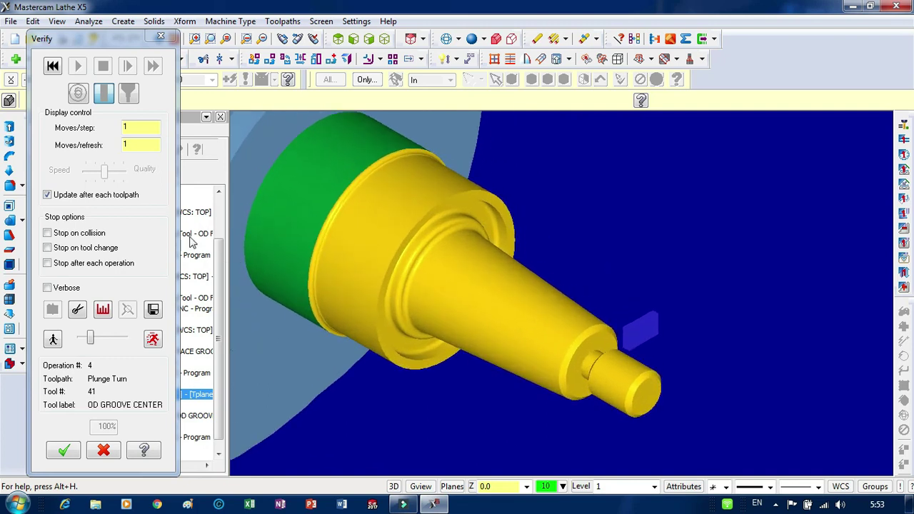
left_click(52, 65)
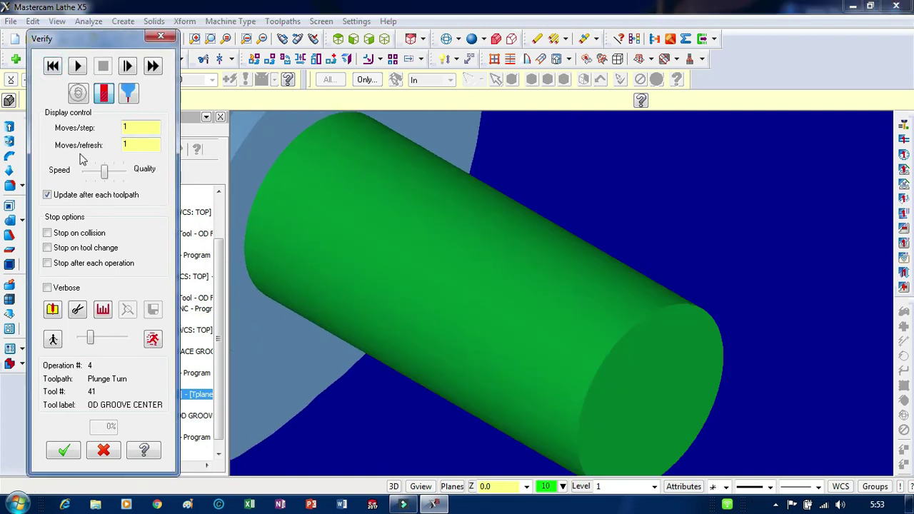
left_click(76, 66)
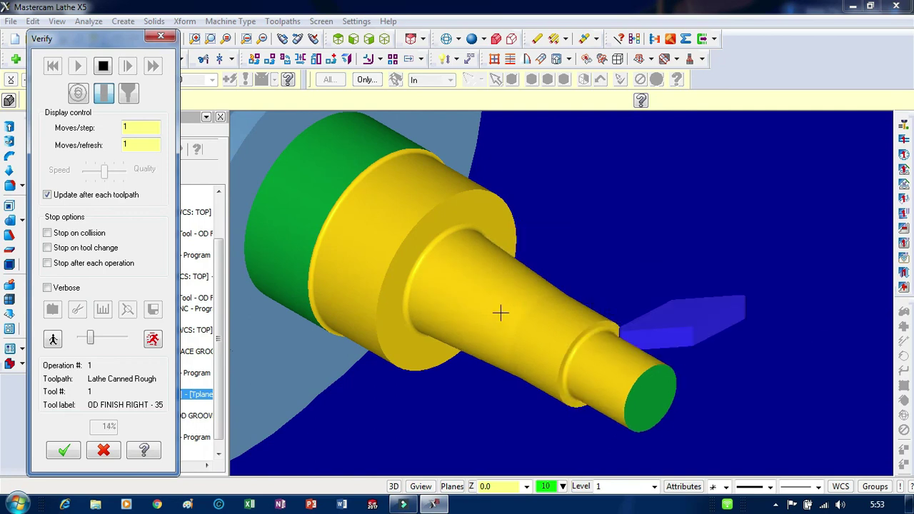
left_click_drag(90, 339, 118, 347)
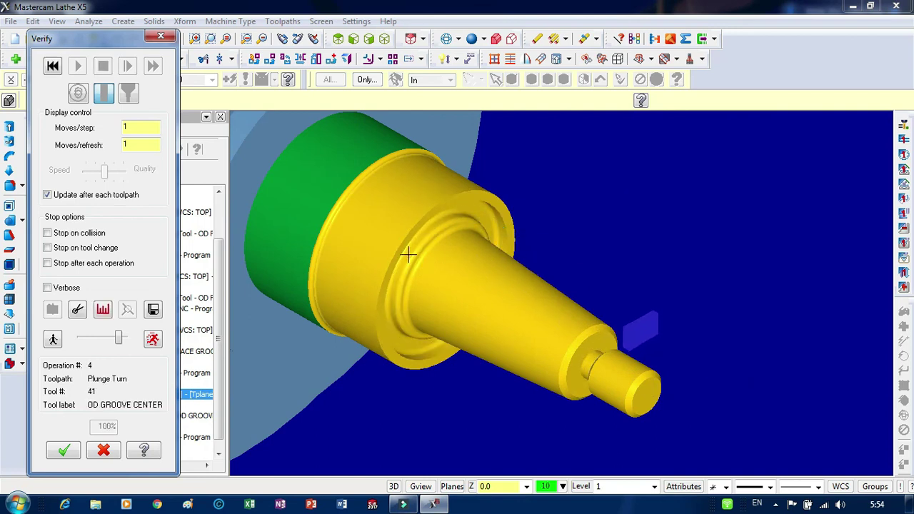
Examine the finished part in the chuck, checking the face groove, taper and relief groove up close and from a distance.
scroll(408, 253, "up", 5)
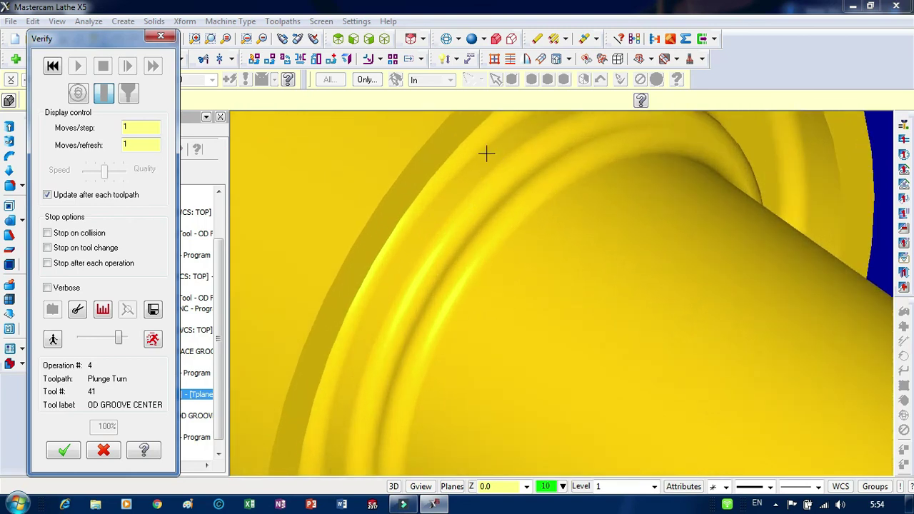
scroll(585, 192, "down", 5)
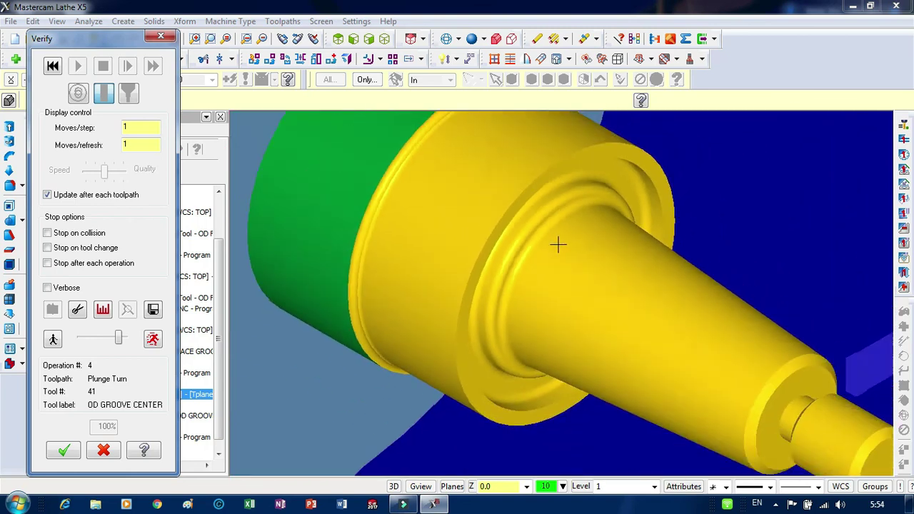
middle_click_drag(624, 191, 669, 193)
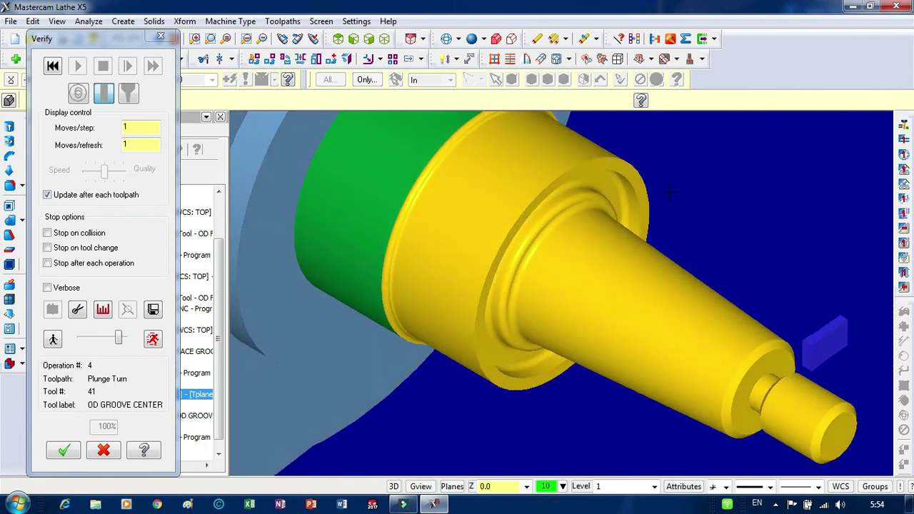
scroll(659, 209, "down", 5)
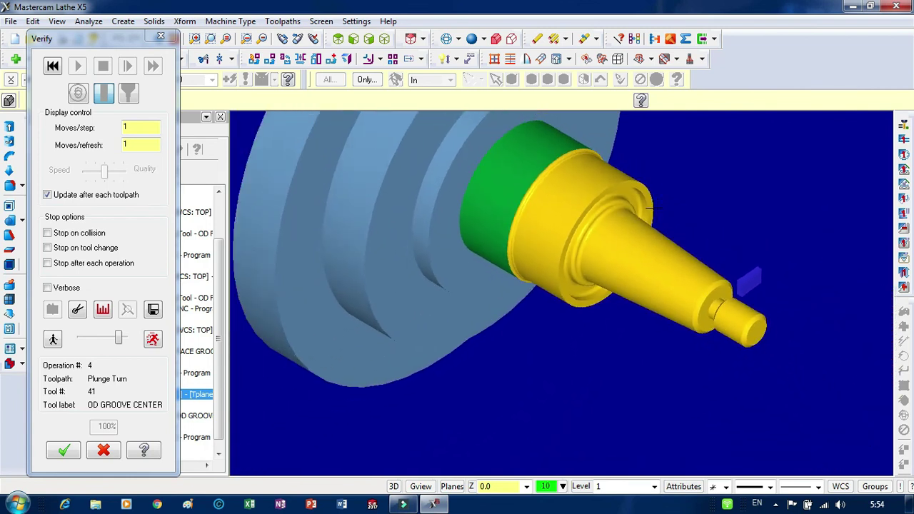
scroll(646, 208, "down", 4)
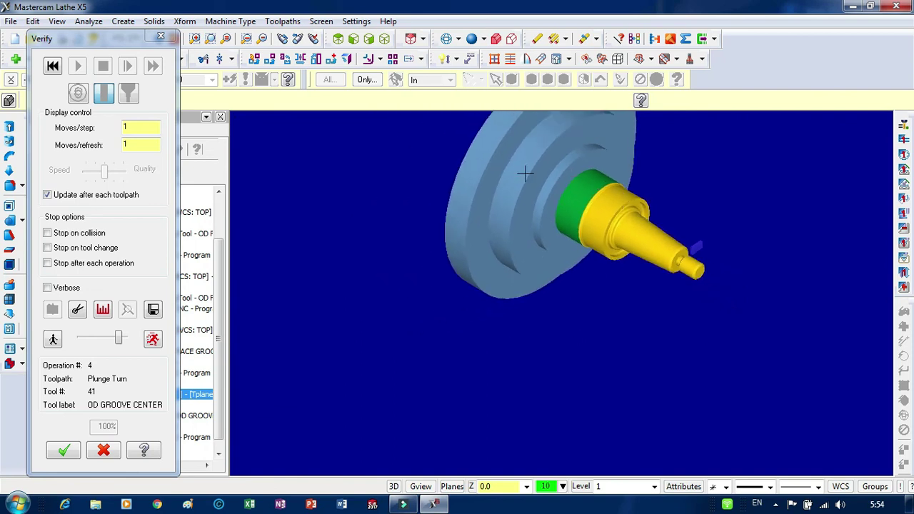
scroll(566, 178, "down", 2)
scroll(646, 211, "up", 5)
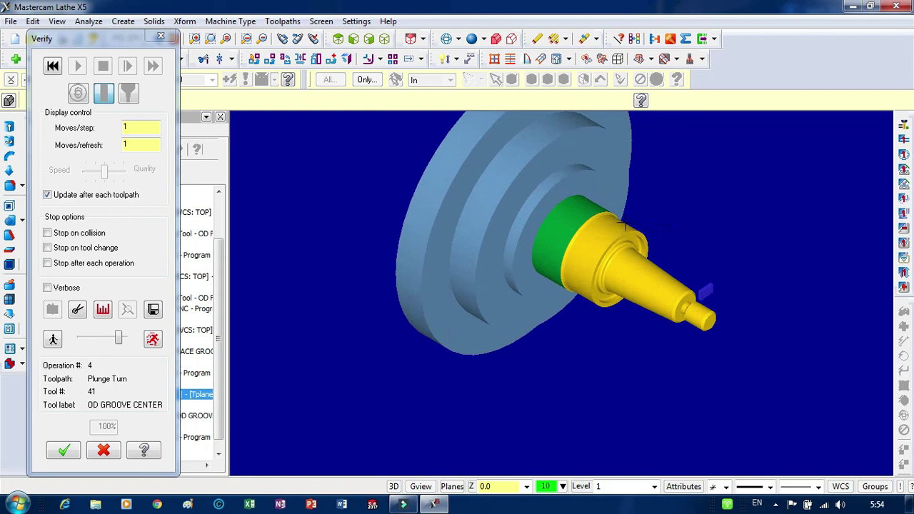
scroll(648, 202, "up", 1)
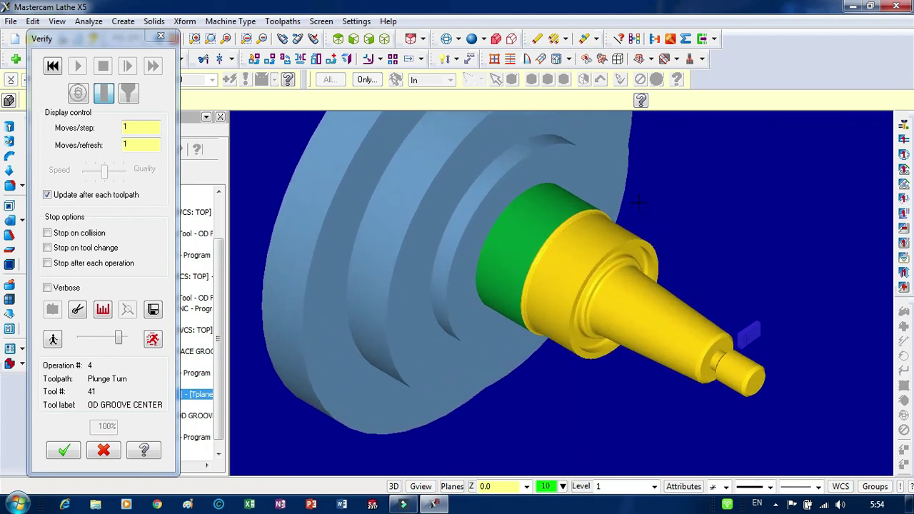